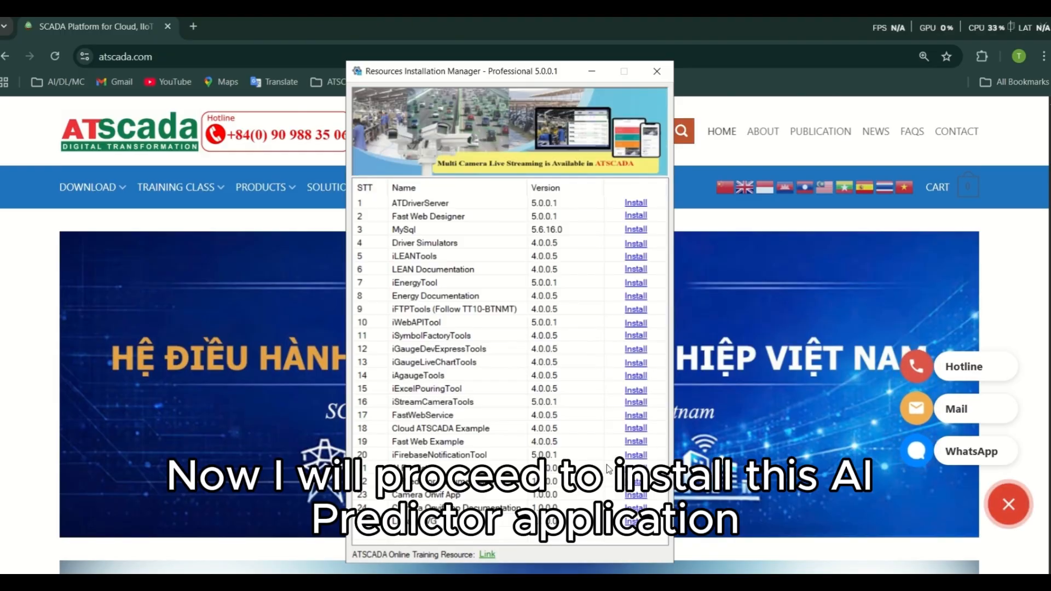
Step: Start the AI Predictor 1.0.0.0 installation from the Resources Installation Manager
click(631, 471)
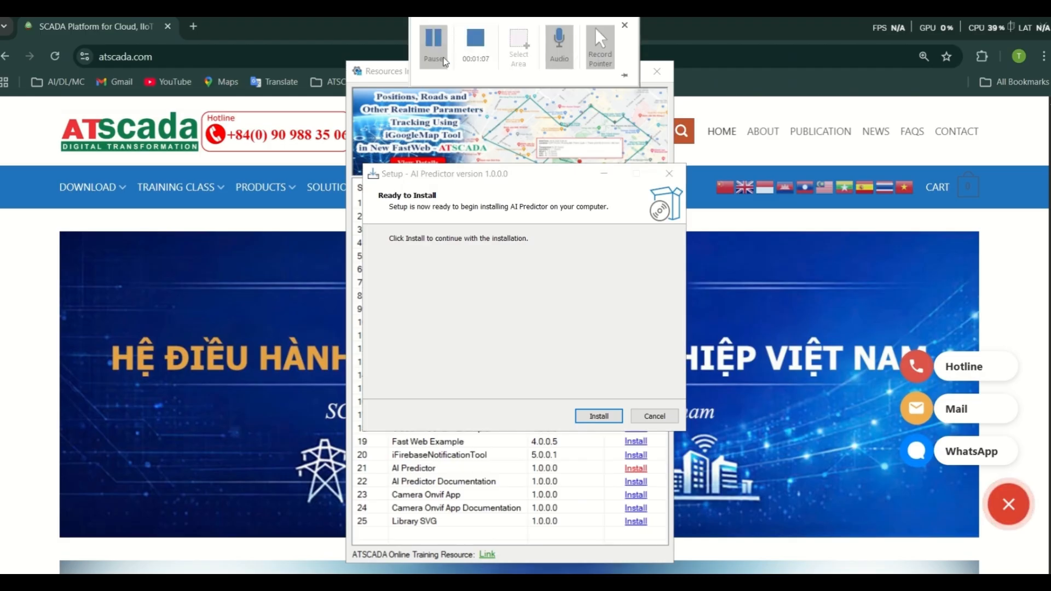
click(437, 66)
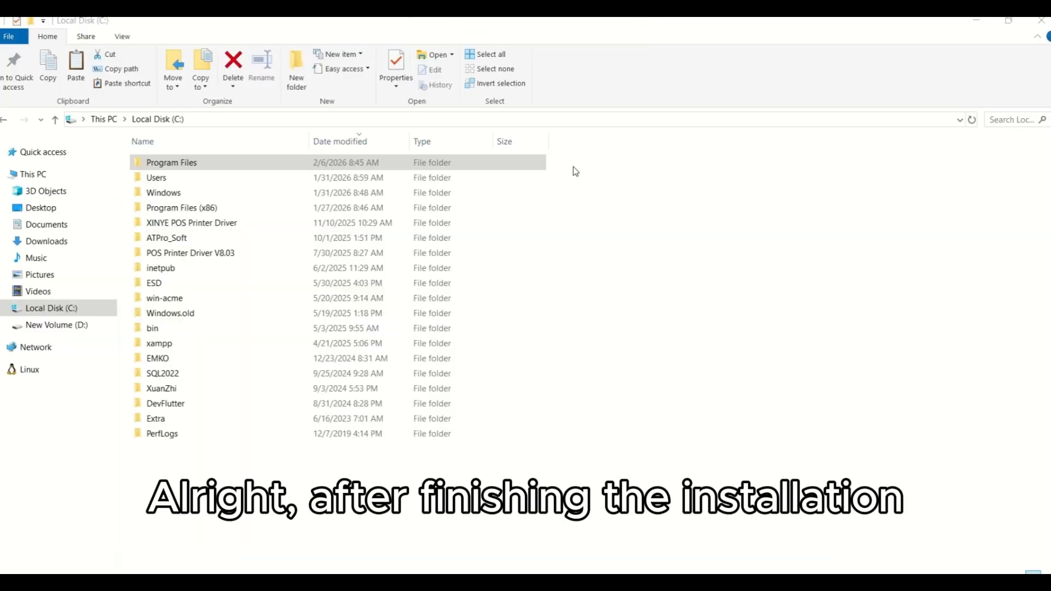
Step: Launch AI Predictor.exe from the folder C:\Program Files\ATPro\AI Predictor
click(191, 164)
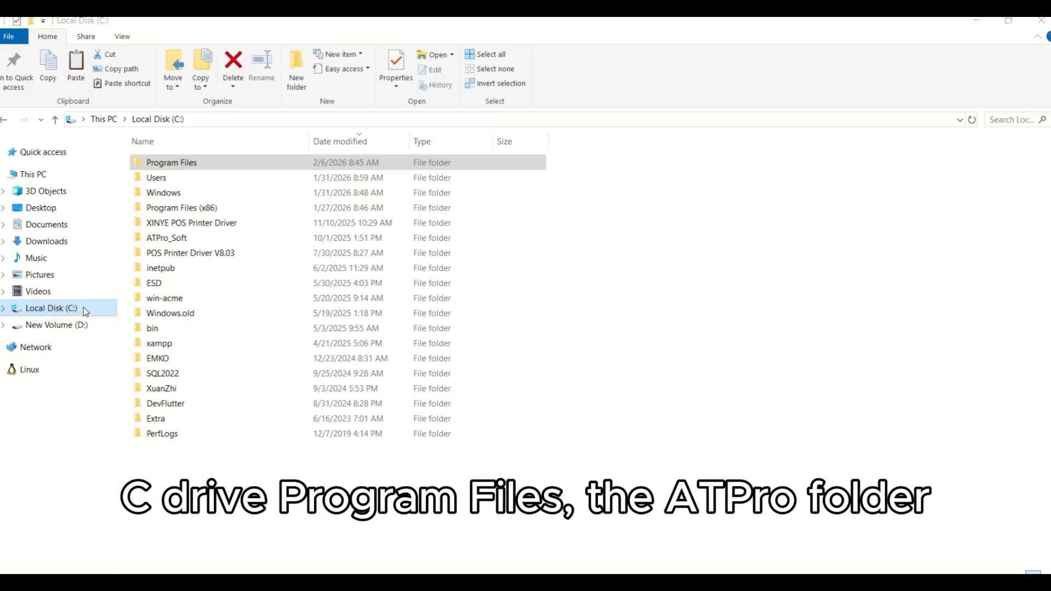
double_click(171, 162)
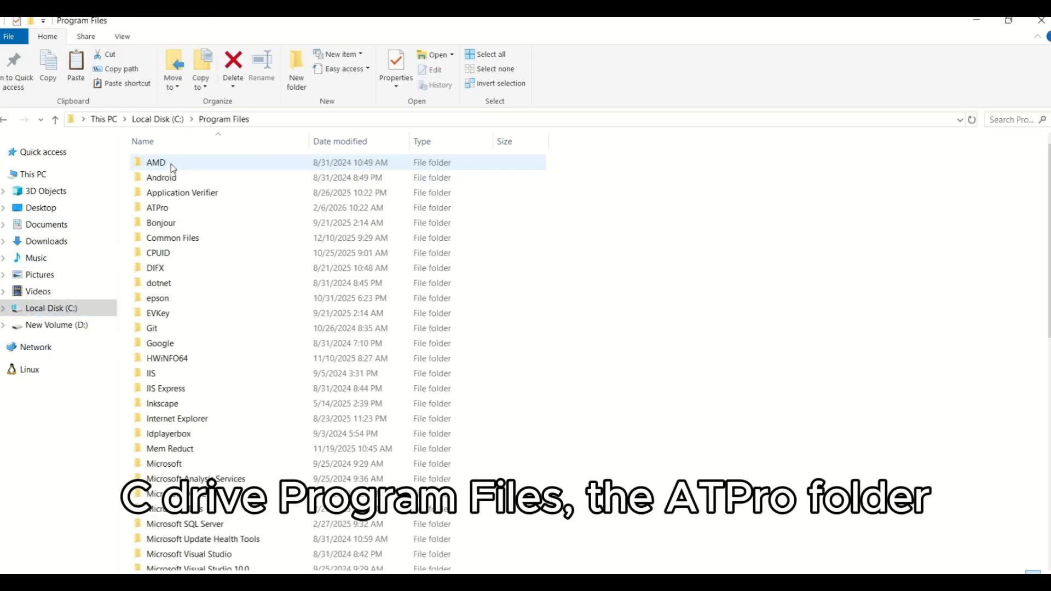
double_click(176, 207)
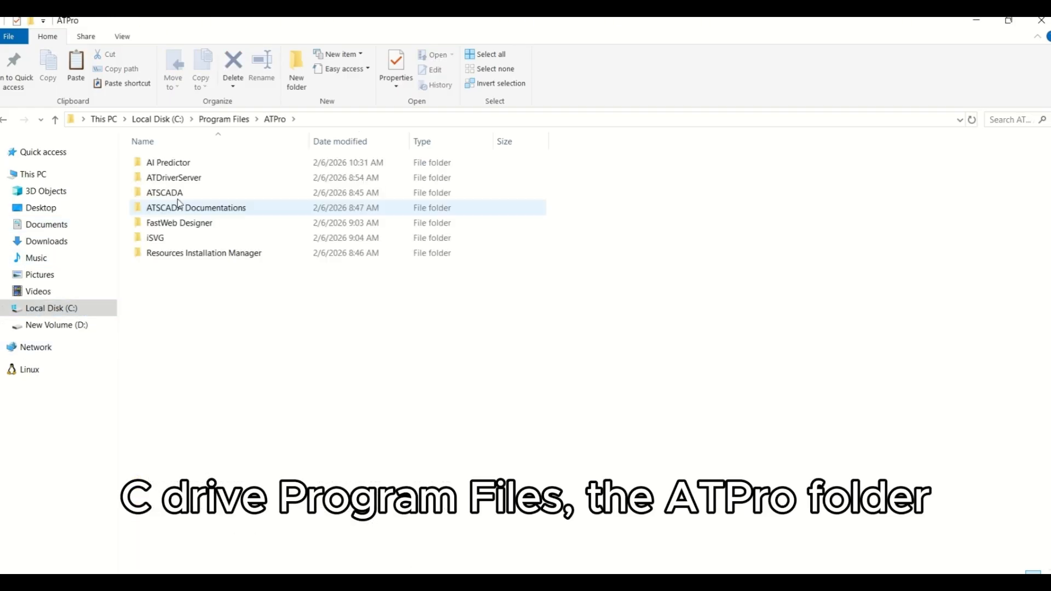
double_click(185, 164)
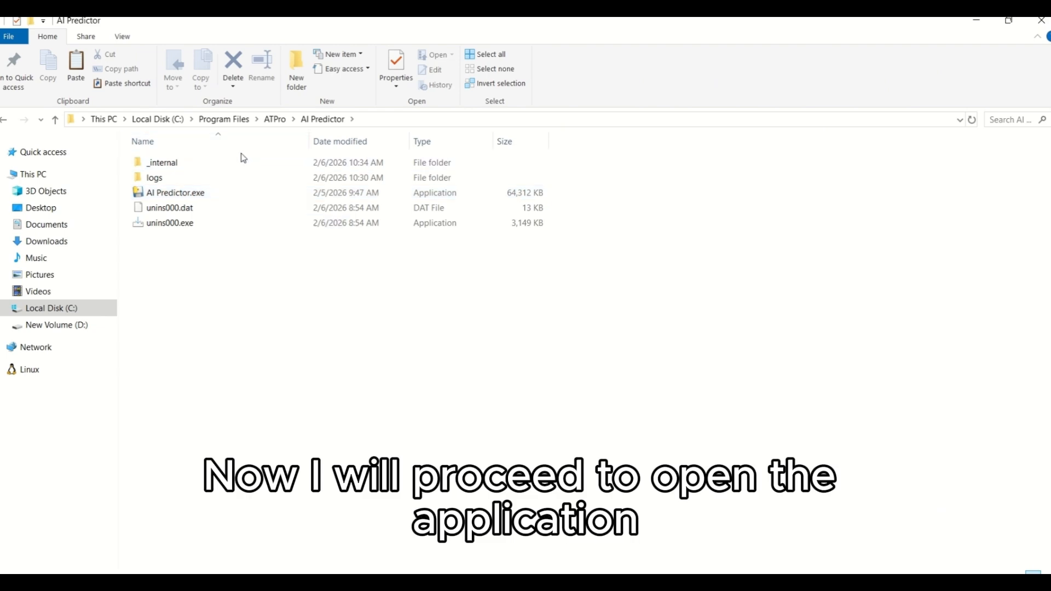
click(224, 195)
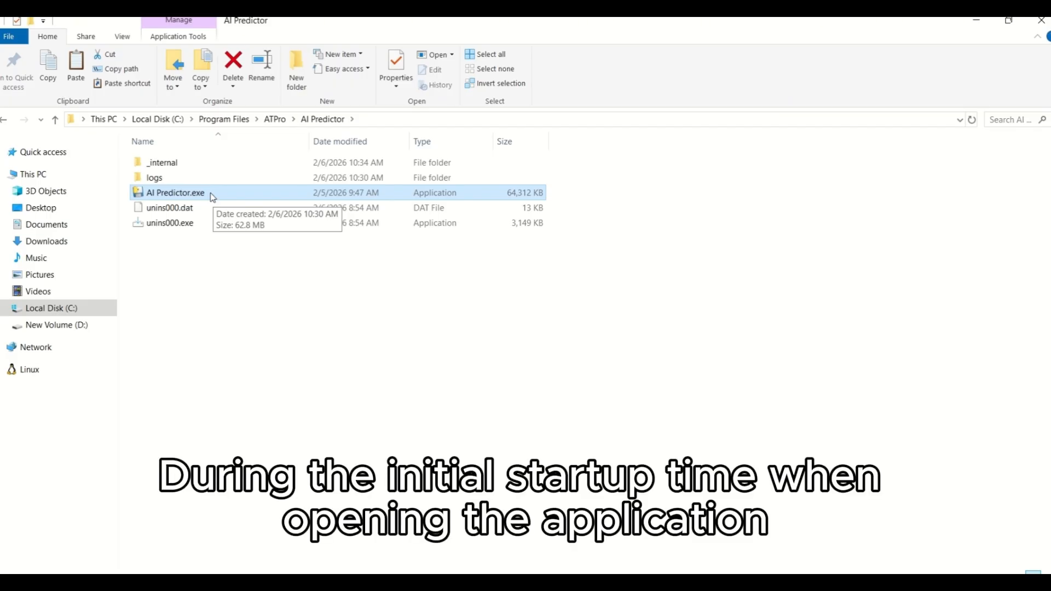
double_click(211, 193)
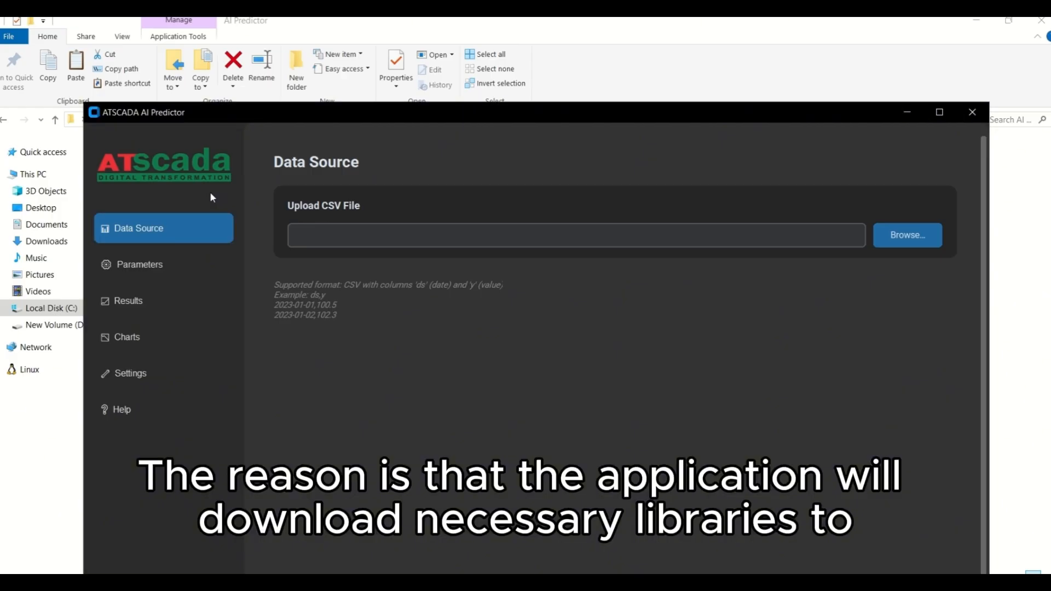
Step: Move the ATSCADA AI Predictor window higher up so more of its content fits on the screen
drag(299, 115, 277, 36)
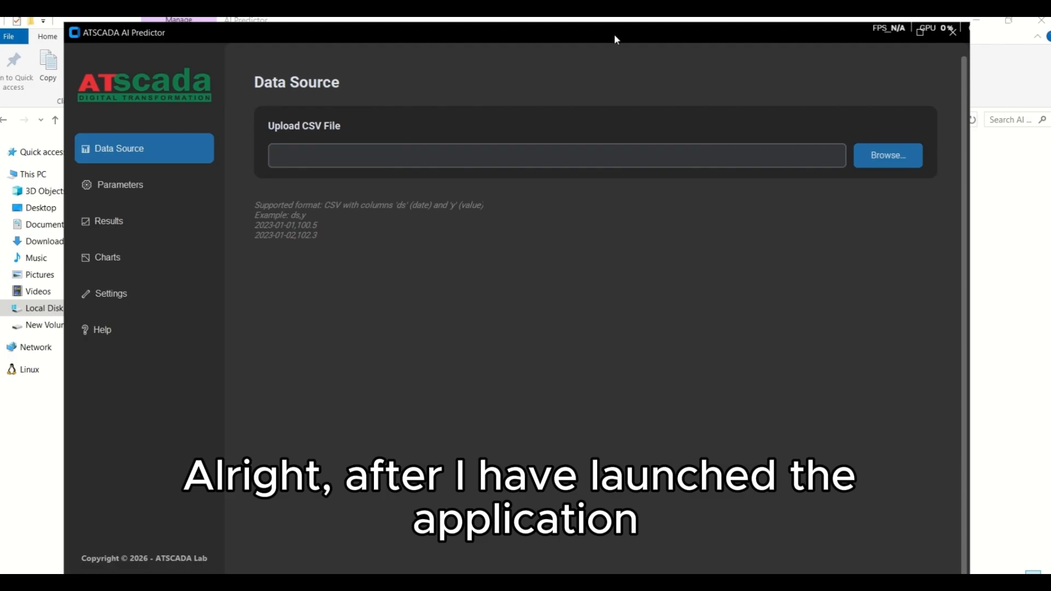
drag(615, 39, 610, 30)
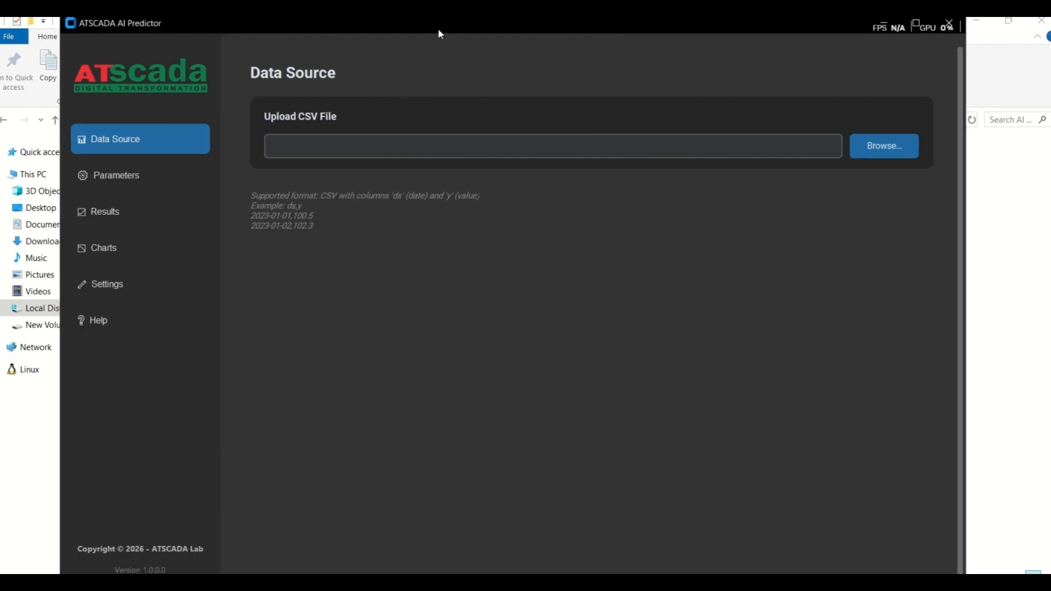
drag(437, 29, 441, 33)
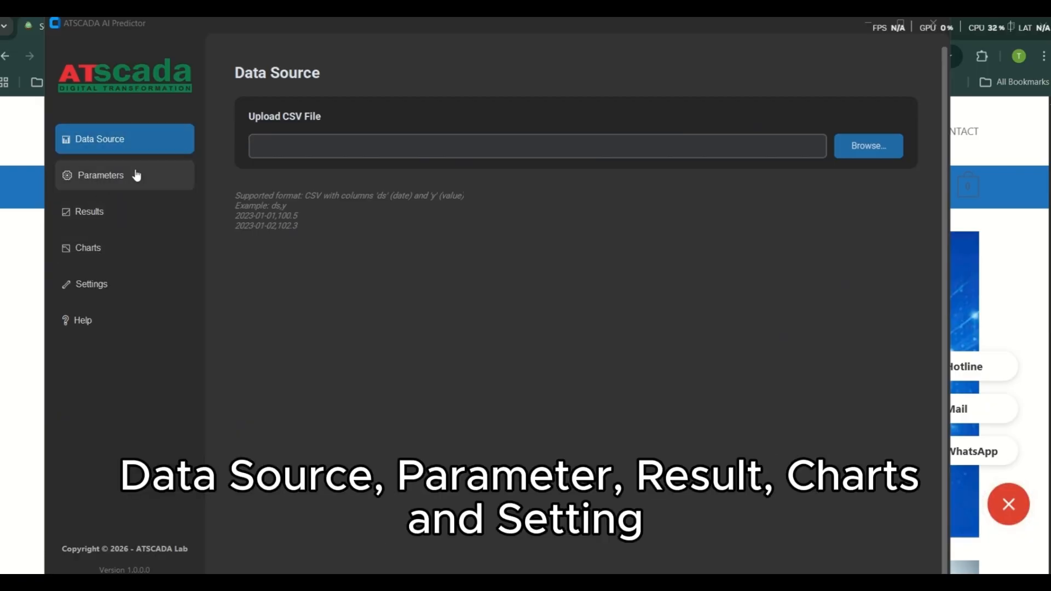
Step: Look through the Parameters, Results, Charts and Settings pages, and return to the Data Source page
click(111, 185)
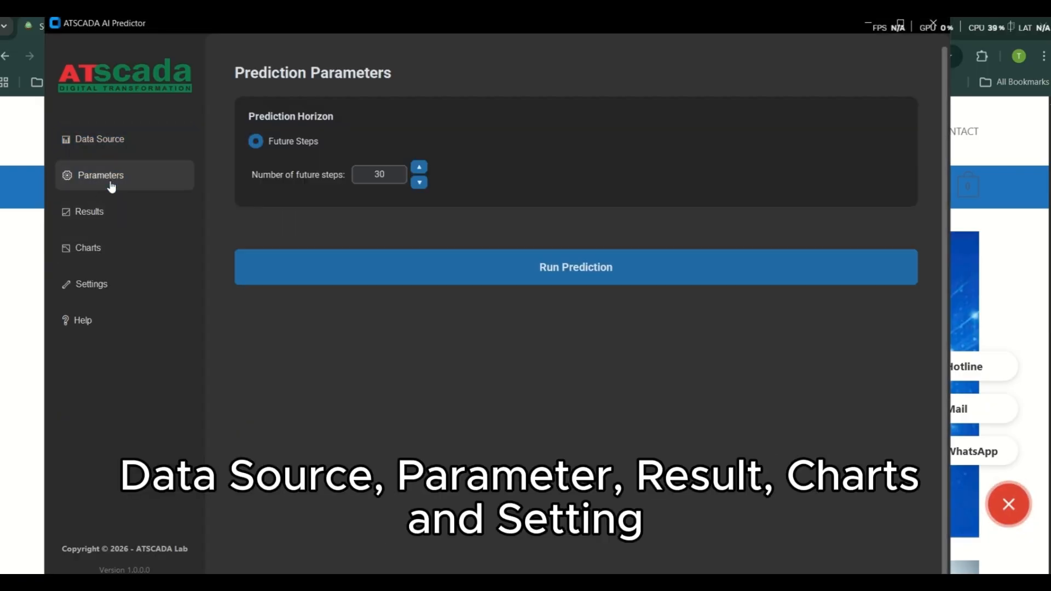
click(104, 222)
click(93, 251)
click(87, 281)
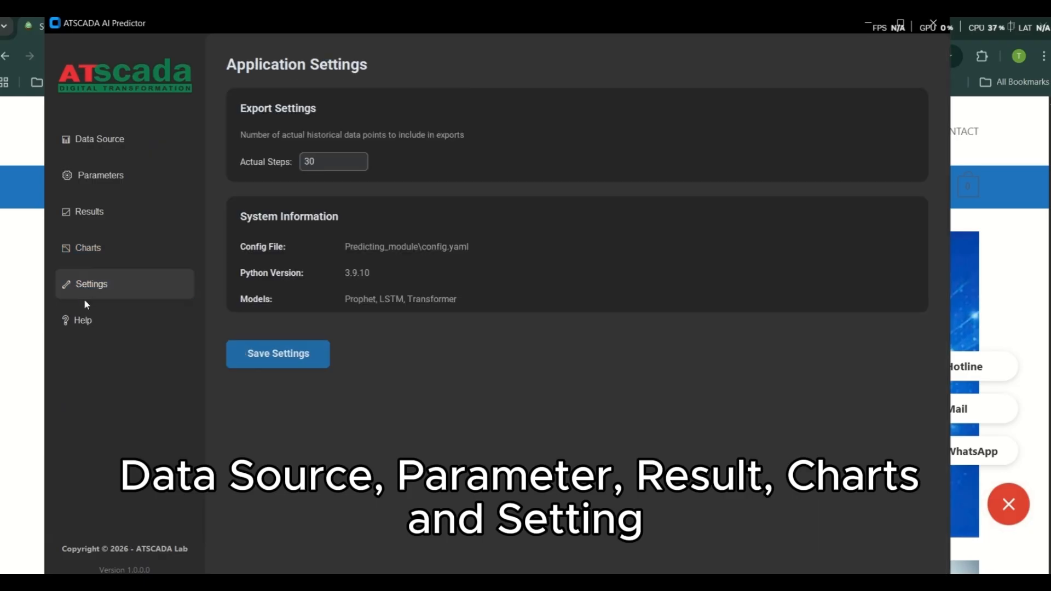
click(118, 144)
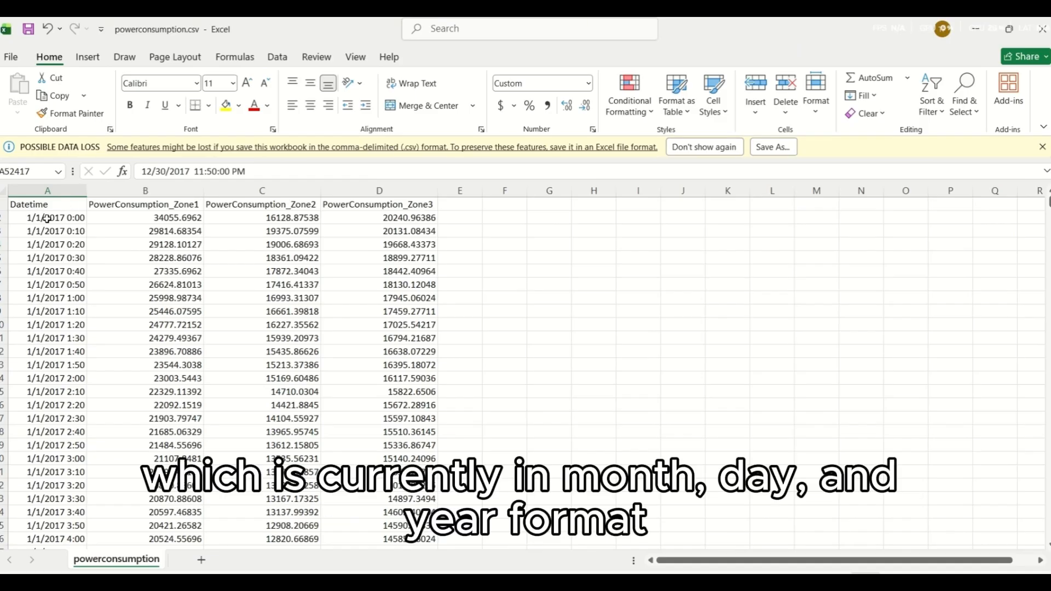
Step: In Excel, examine the period covered by the Datetime column of powerconsumption.csv, from the first record to the last
scroll(75, 342, down, 9)
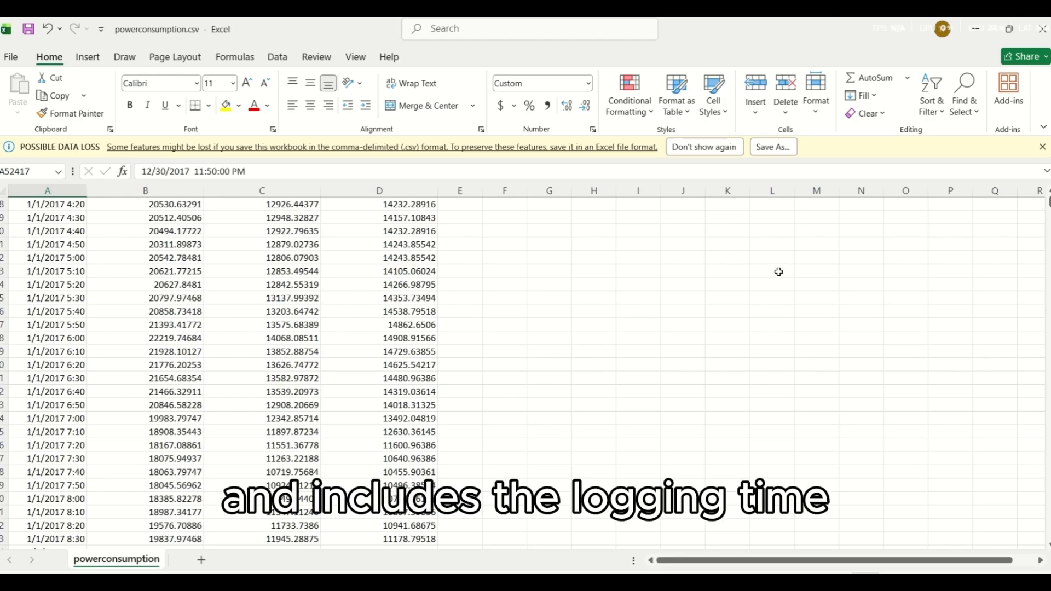
scroll(94, 347, down, 20)
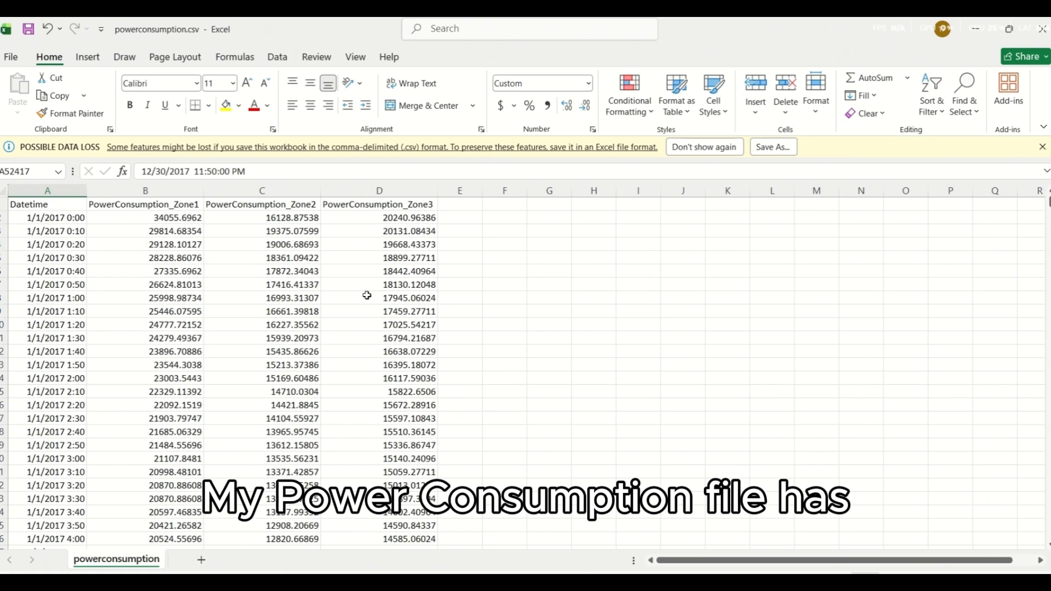
click(154, 228)
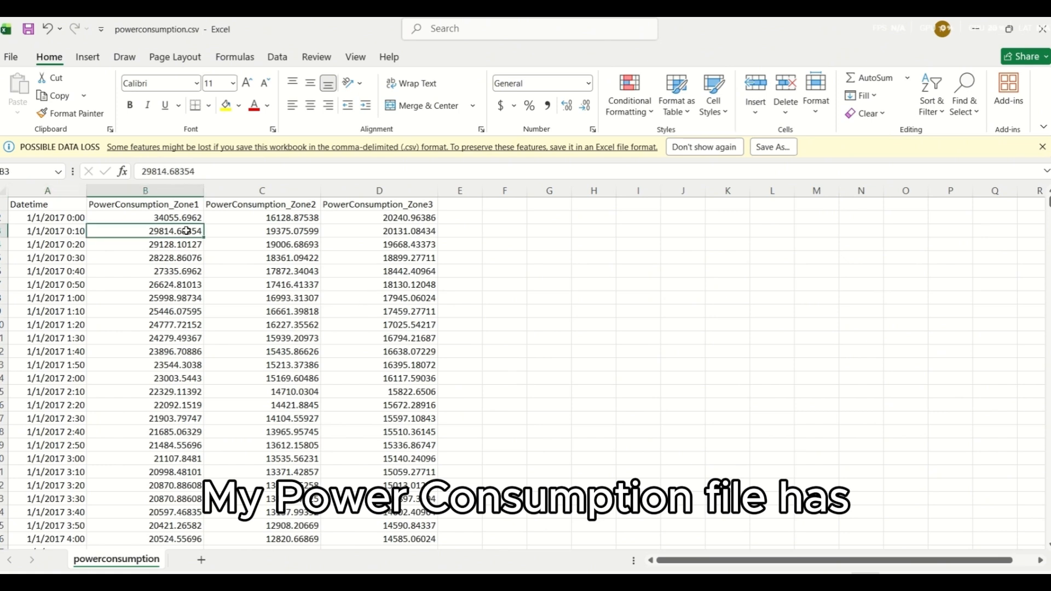
click(591, 309)
click(852, 353)
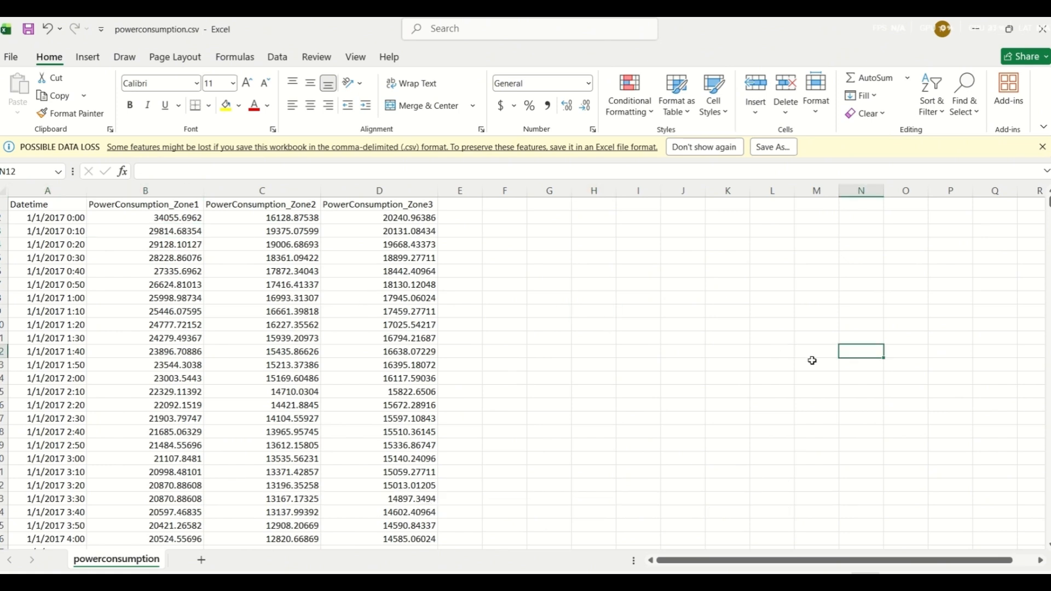
click(50, 220)
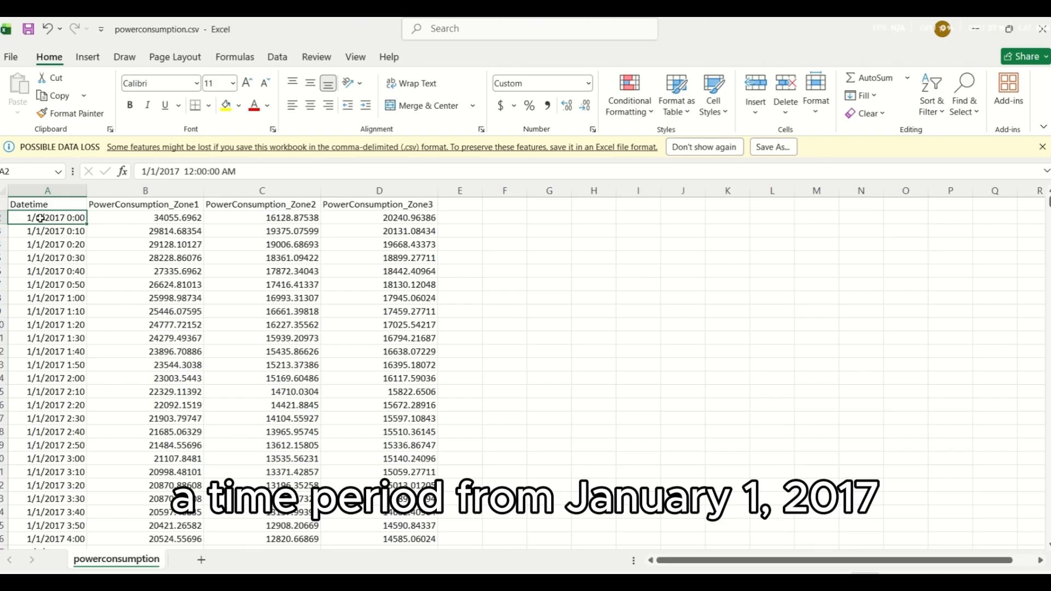
drag(1048, 202, 1048, 534)
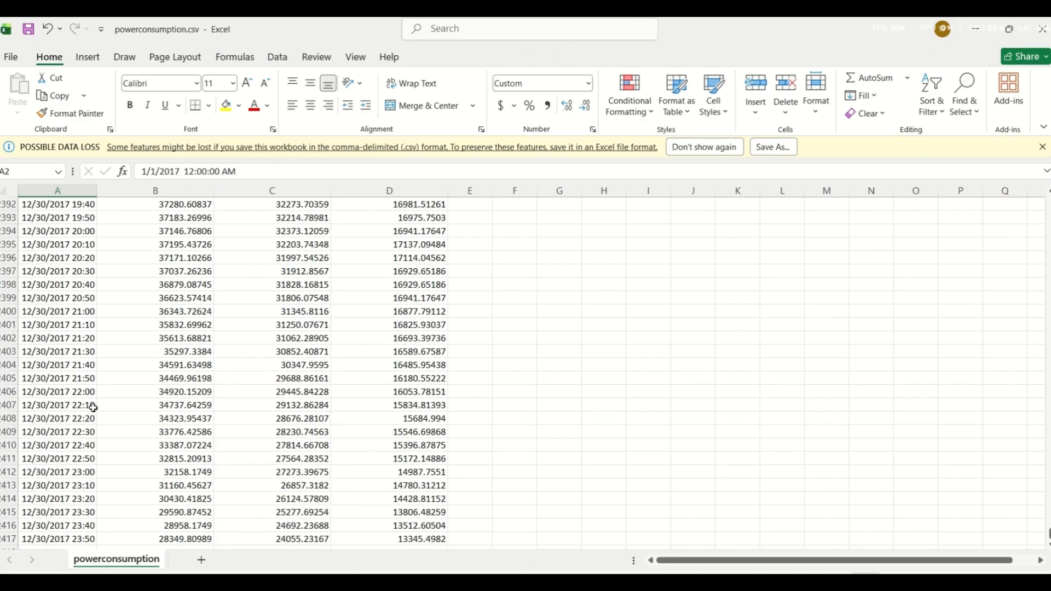
drag(1048, 532, 1048, 202)
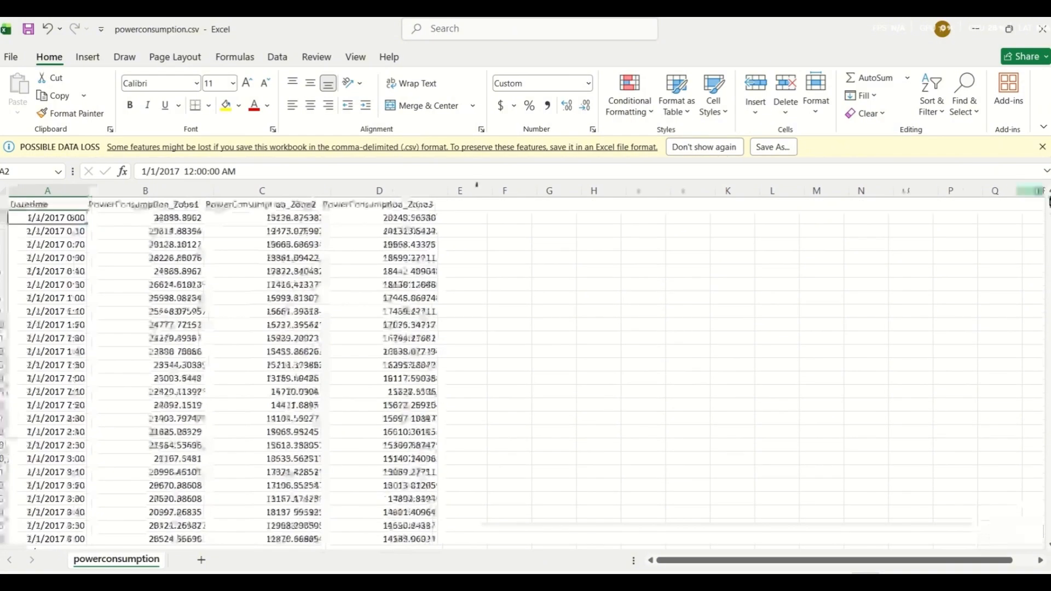
Step: Check the logging interval between the first records and the first row's consumption values for Zone1, Zone2 and Zone3
click(51, 244)
click(60, 219)
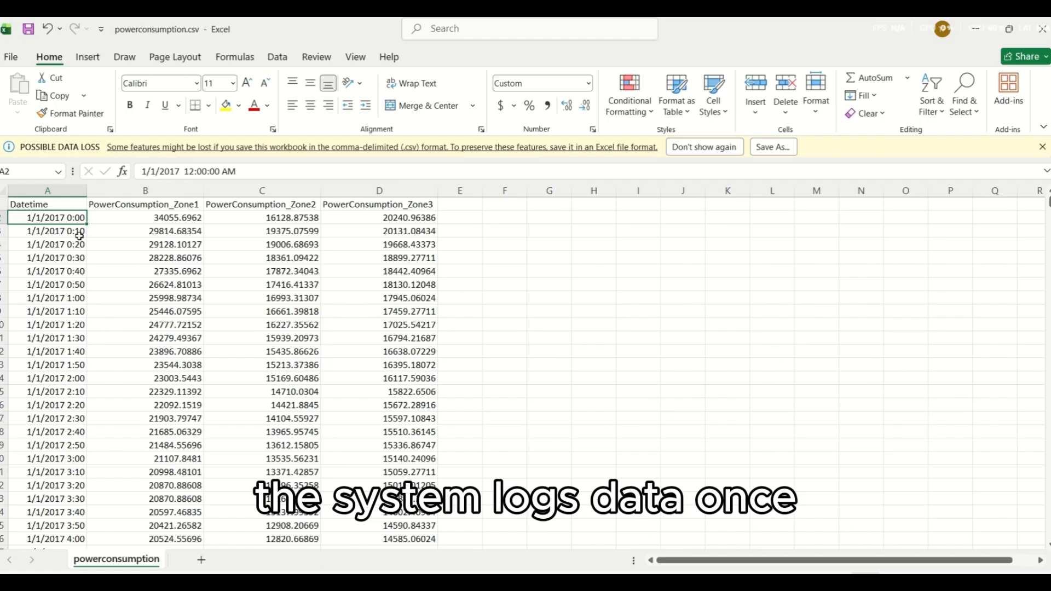
click(141, 217)
shift+click(356, 222)
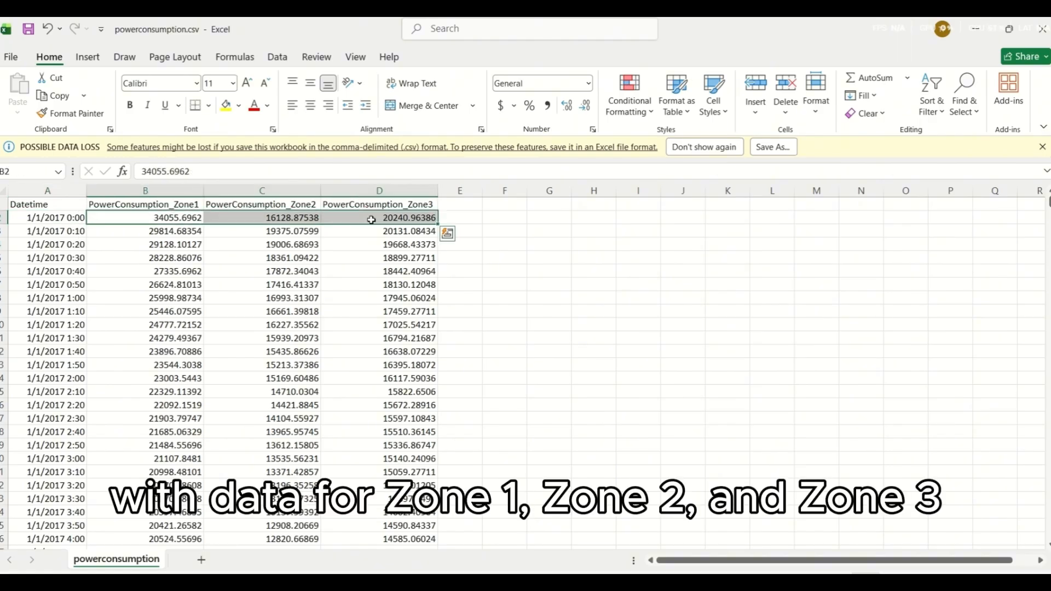
click(566, 268)
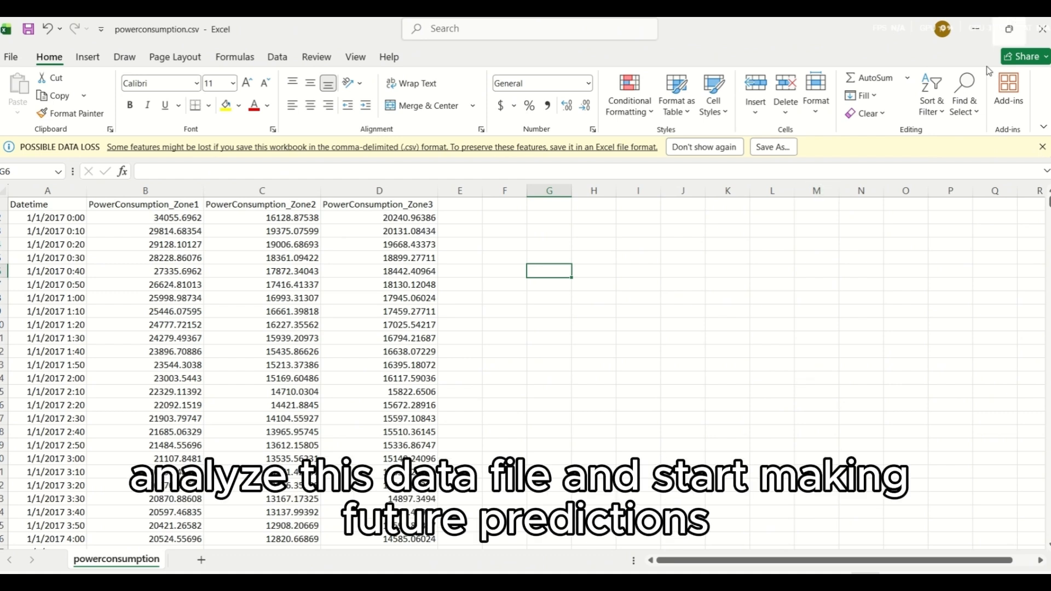
Step: Switch to ATSCADA AI Predictor, load powerconsumption.csv from the Datasets folder as the data source, and open the prediction parameters
click(524, 585)
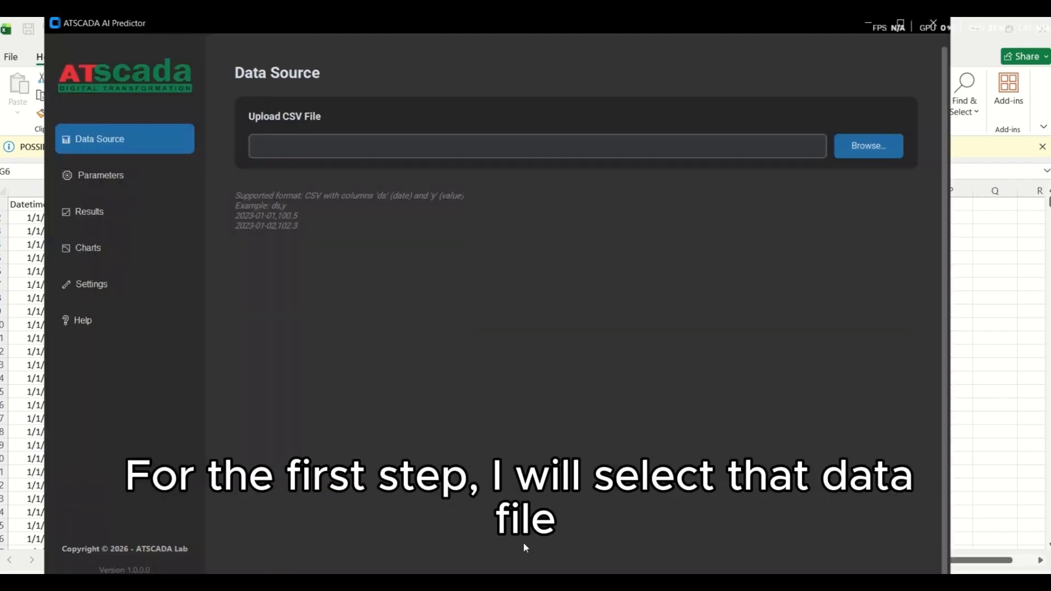
click(894, 146)
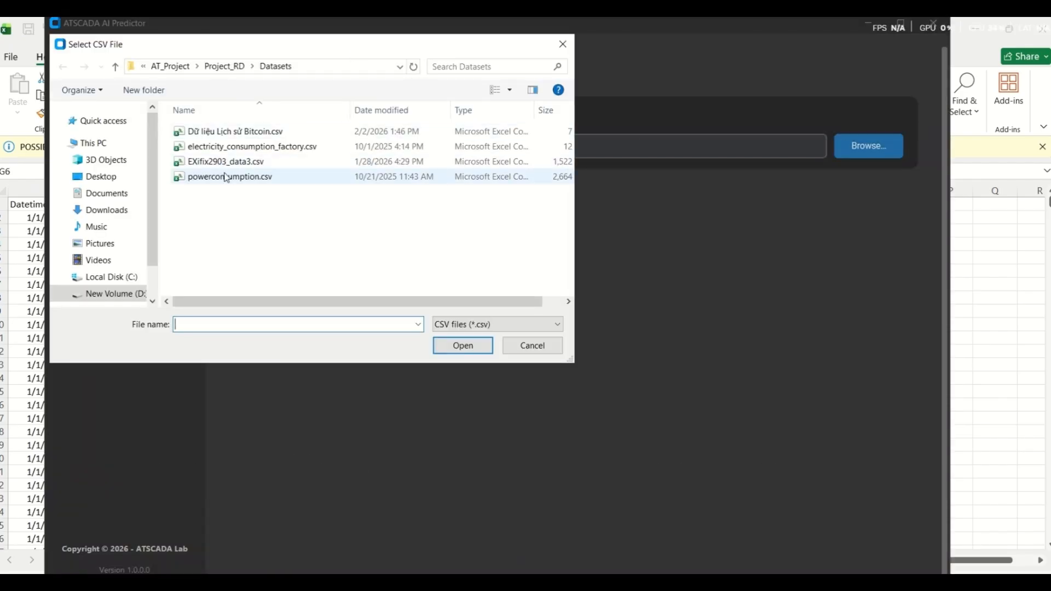
double_click(226, 178)
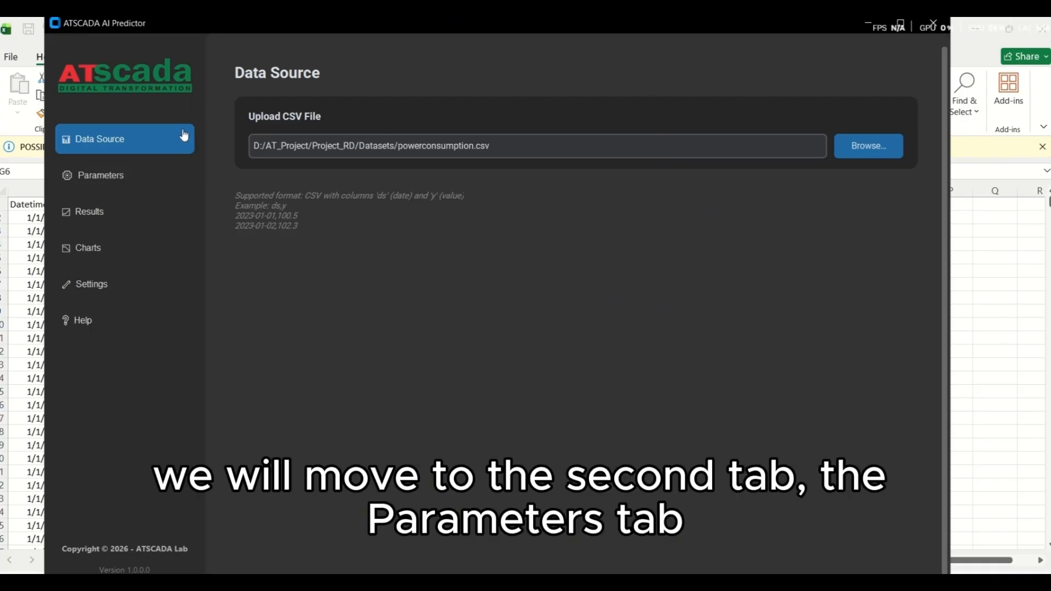
click(172, 176)
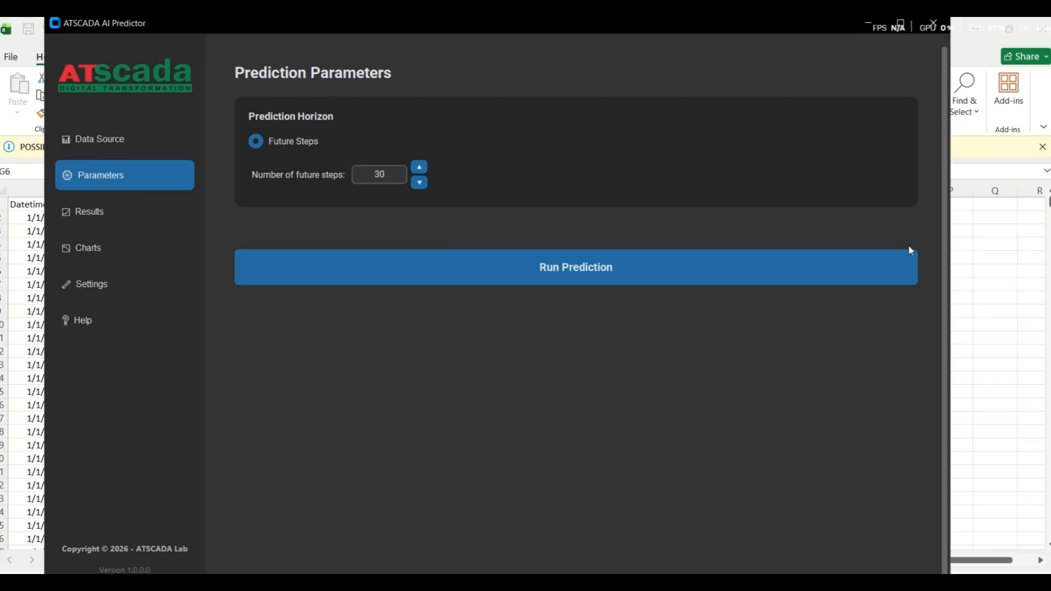
Step: Switch to Excel and check the last timestamps at the end of the powerconsumption data
click(1043, 271)
drag(1049, 202, 1048, 535)
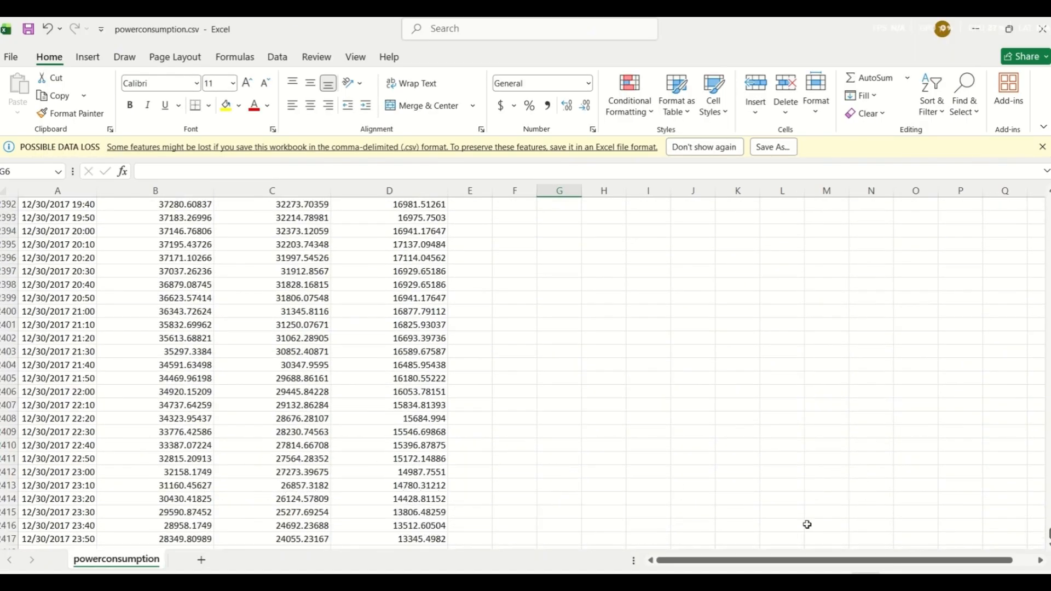
scroll(109, 518, down, 2)
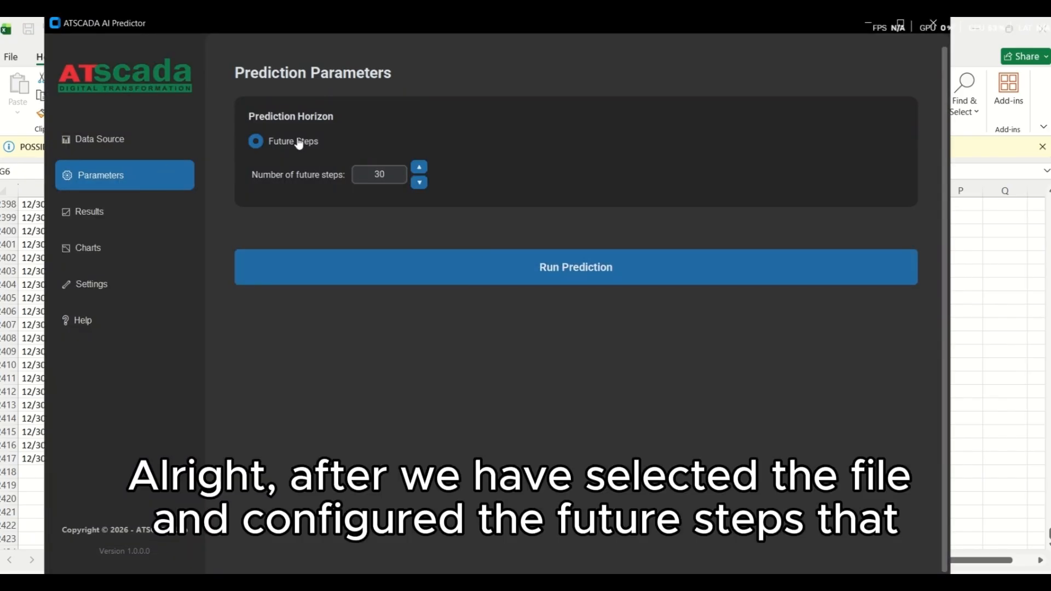
Step: In AI Predictor, recheck the selected data file, run the prediction with 30 future steps, and view the prediction results
click(101, 139)
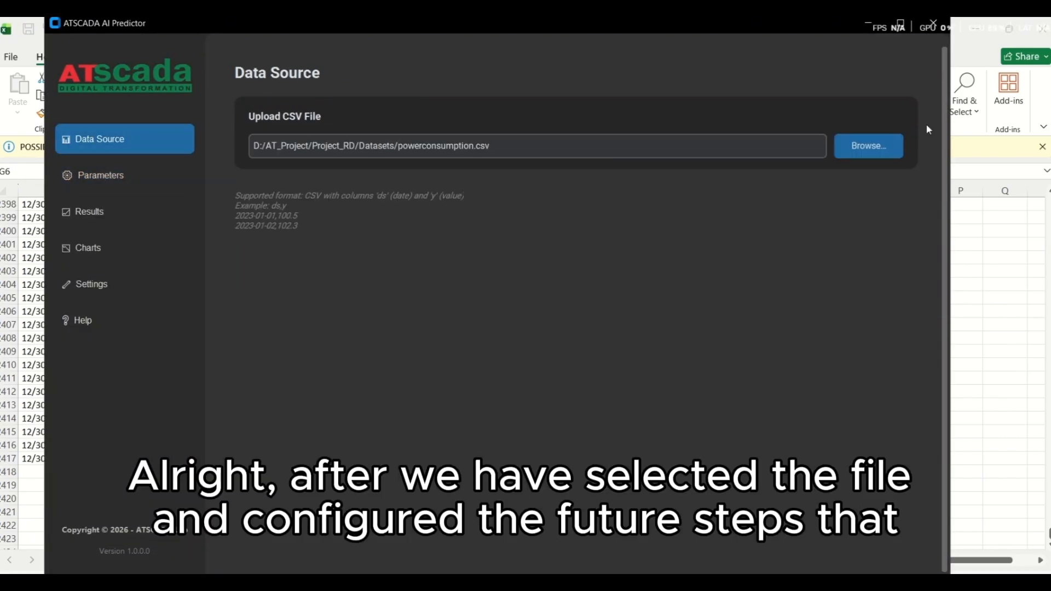
click(129, 180)
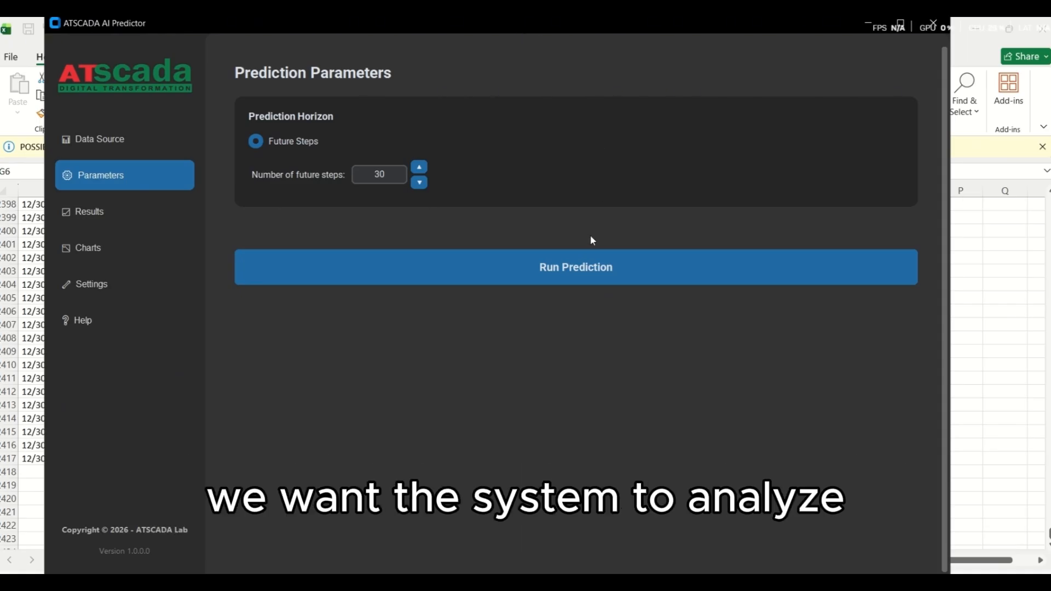
click(575, 278)
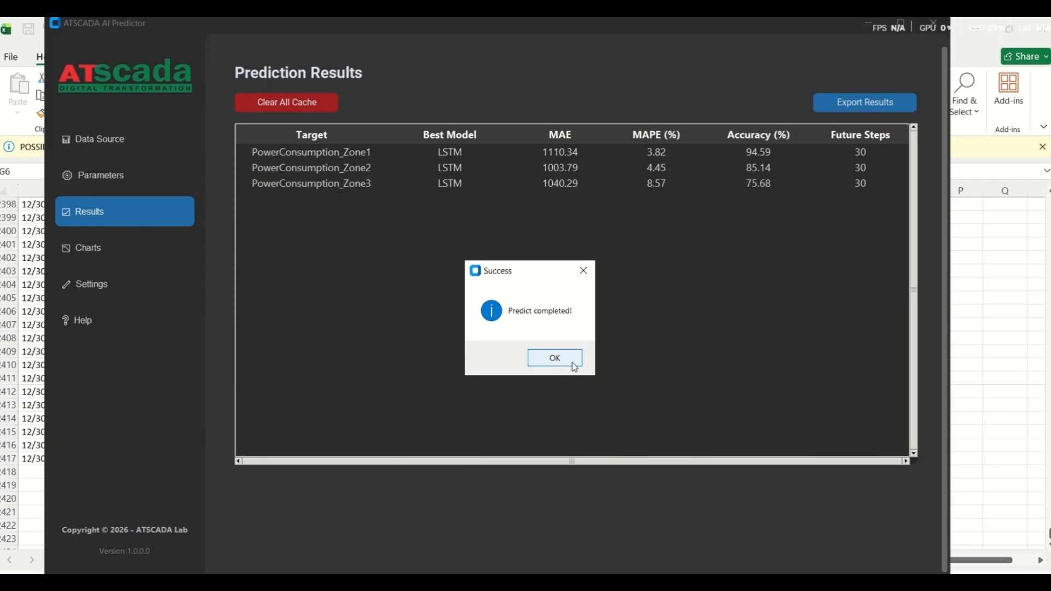
click(144, 187)
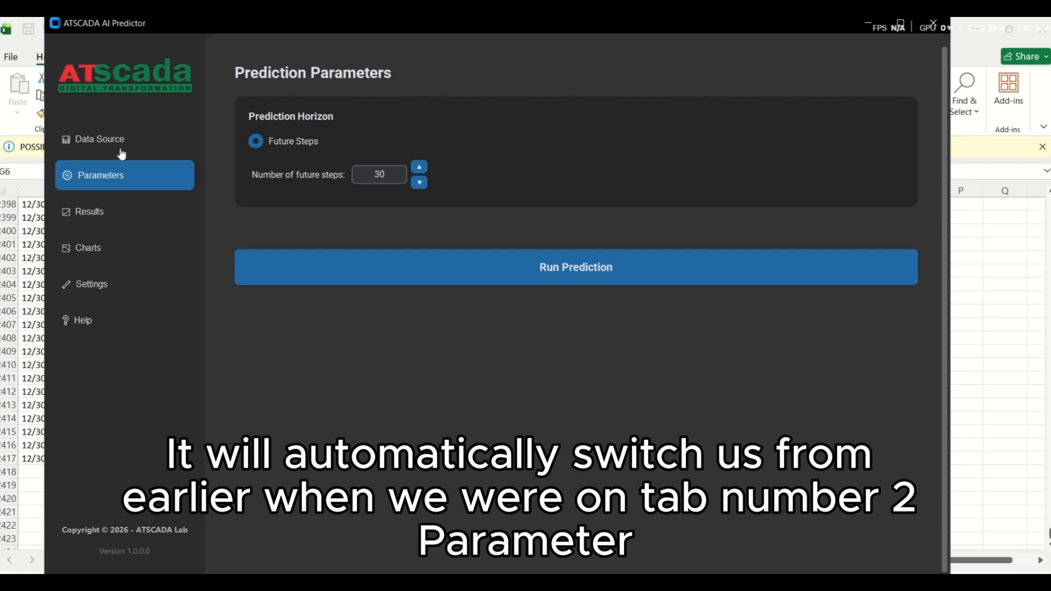
click(162, 210)
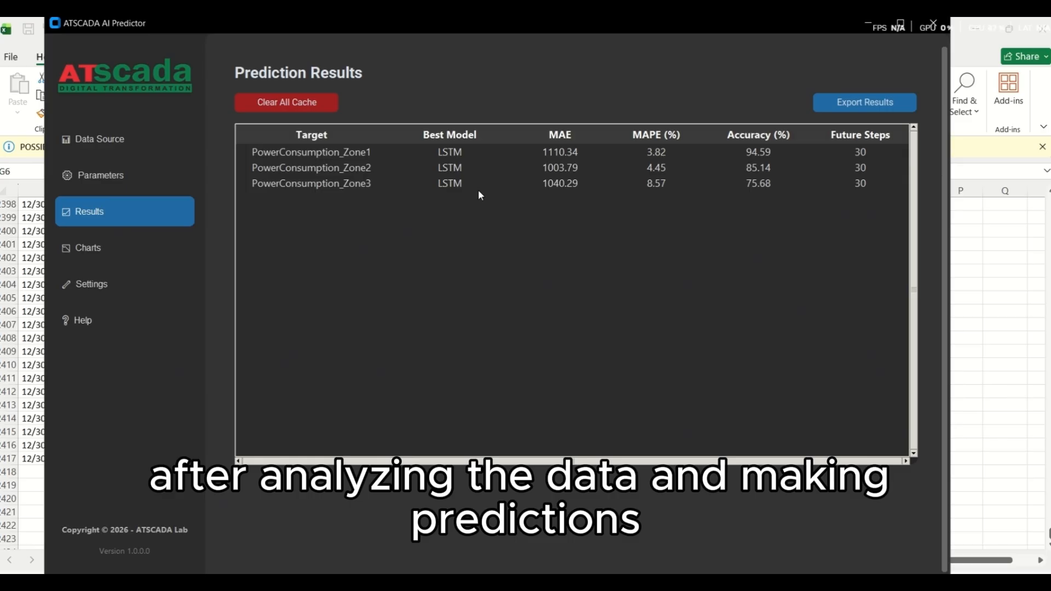
Step: Review the MAE, MAPE and Accuracy scores of the three power consumption zones in the prediction results
click(536, 157)
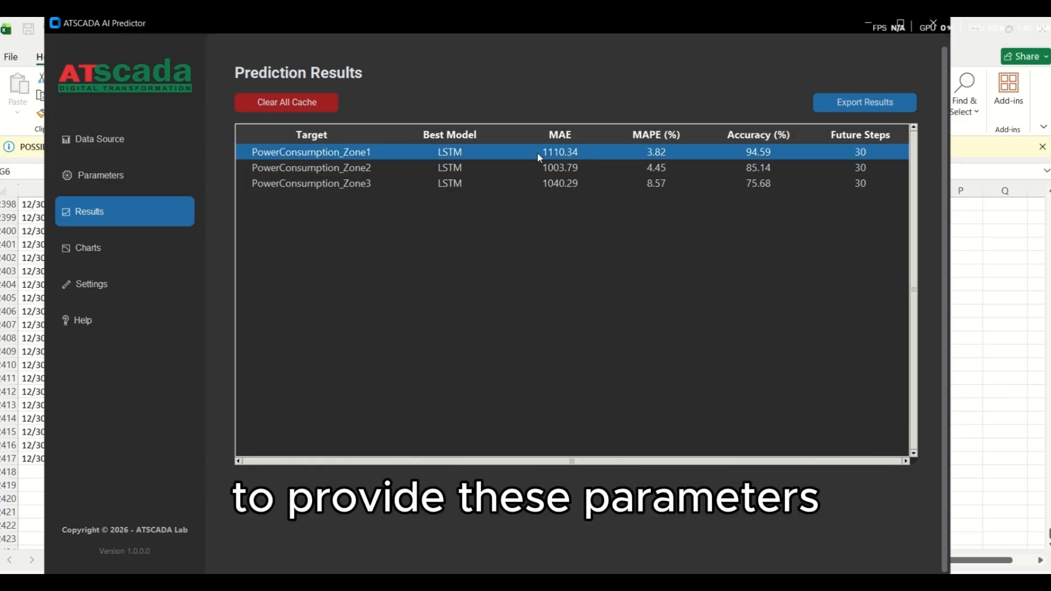
click(520, 167)
click(539, 185)
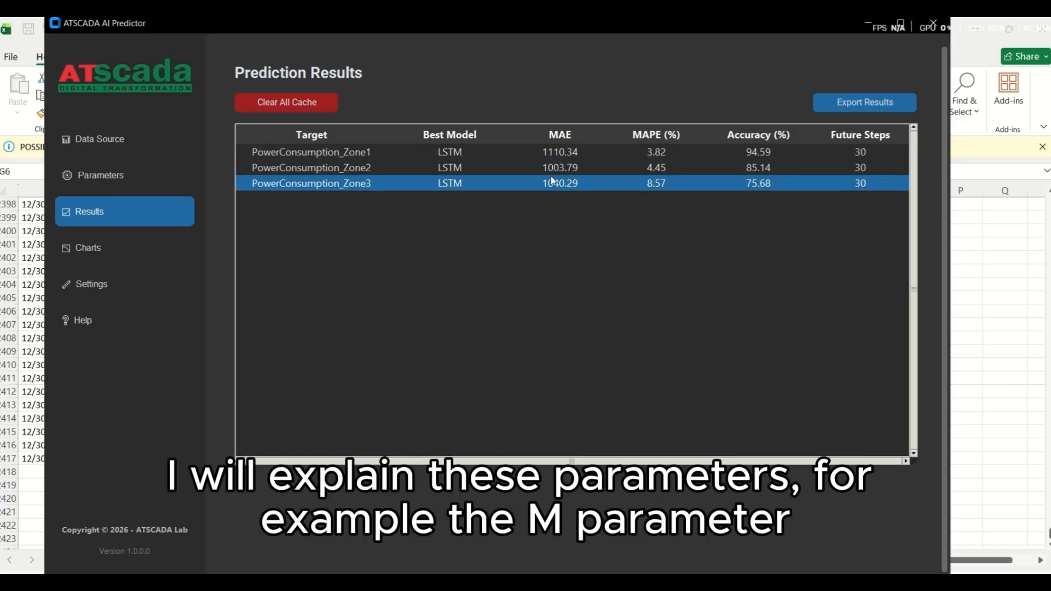
click(573, 164)
click(572, 158)
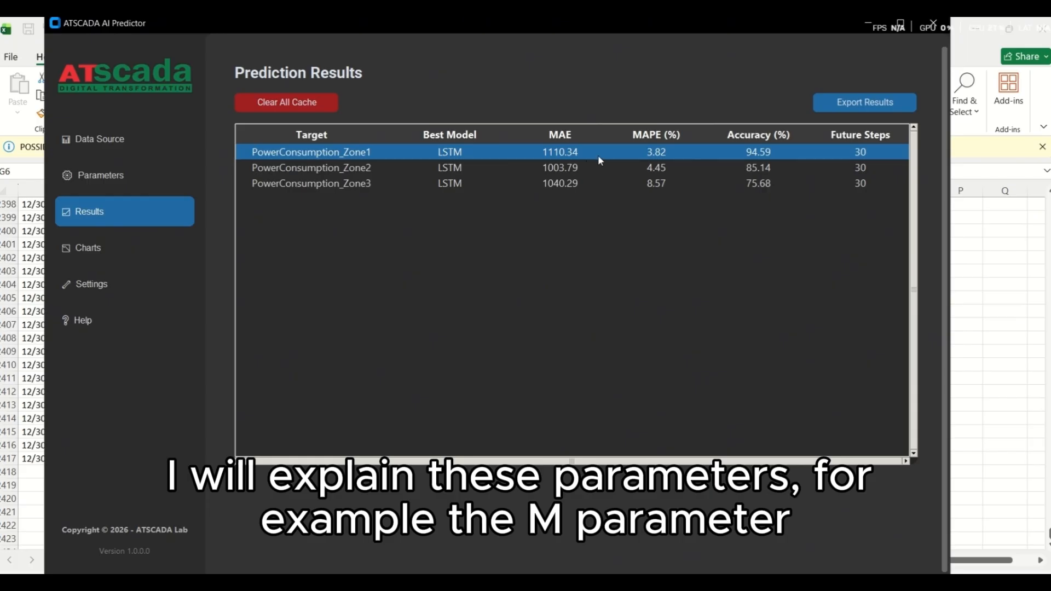
click(604, 167)
click(613, 158)
click(764, 170)
click(596, 159)
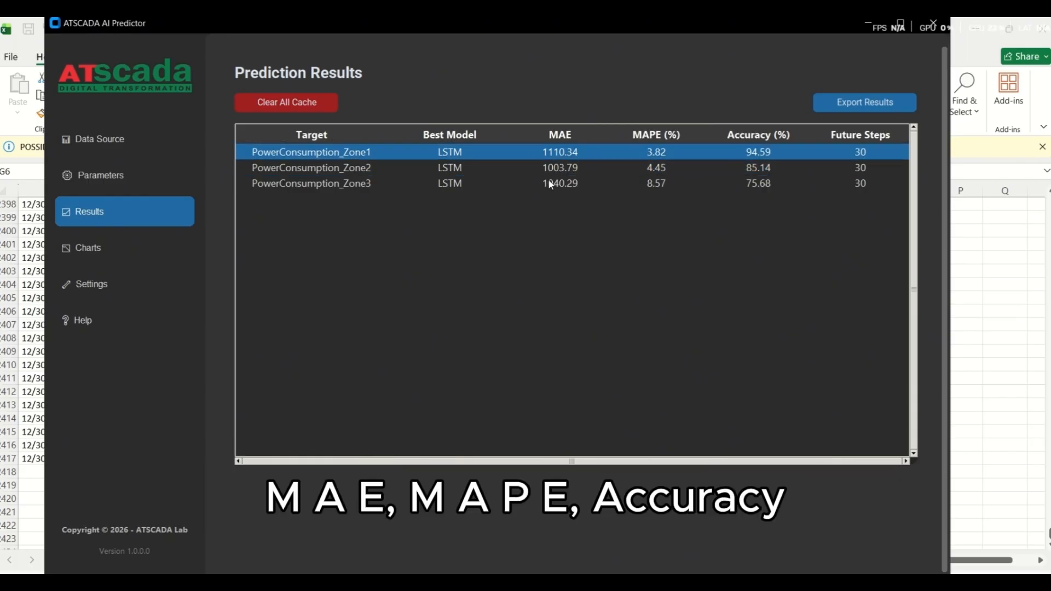
click(601, 168)
click(681, 153)
click(781, 167)
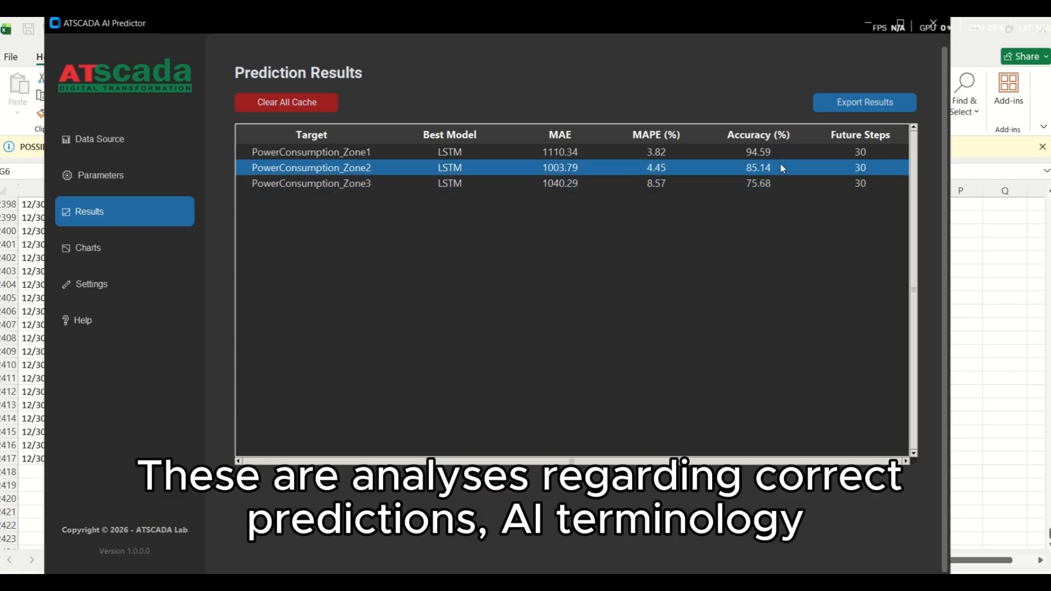
click(800, 157)
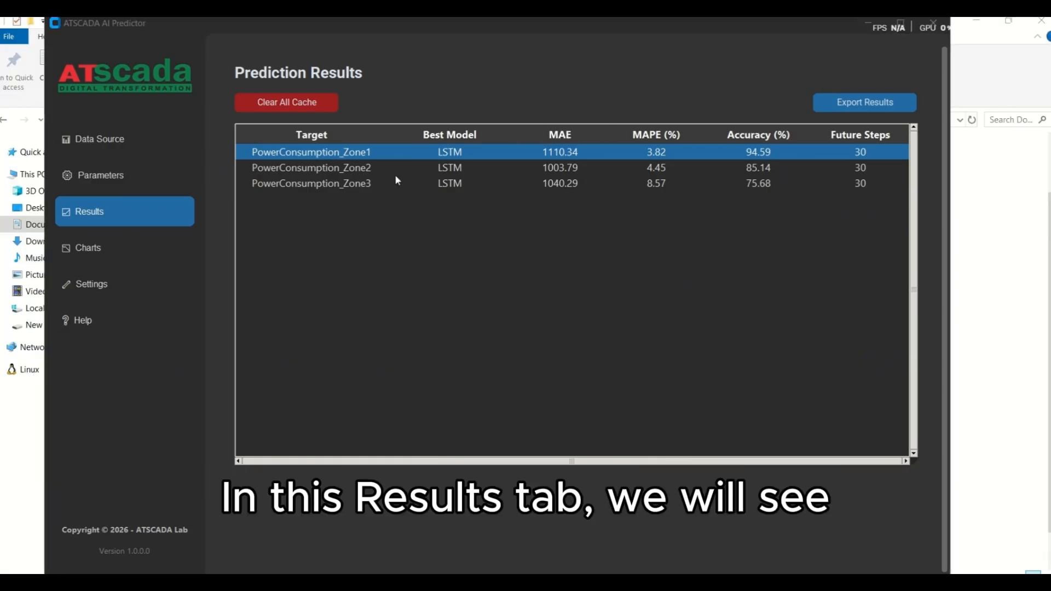
Step: Check the target data columns PowerConsumption_Zone1, PowerConsumption_Zone2 and PowerConsumption_Zone3 in the prediction results
click(398, 174)
click(357, 154)
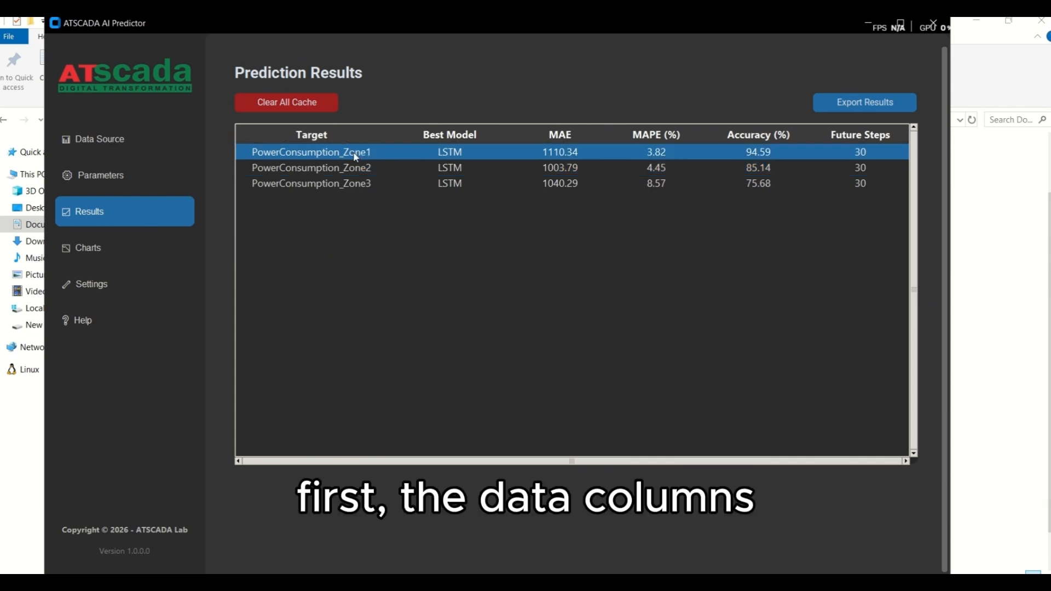
click(344, 165)
click(342, 155)
click(343, 167)
click(355, 184)
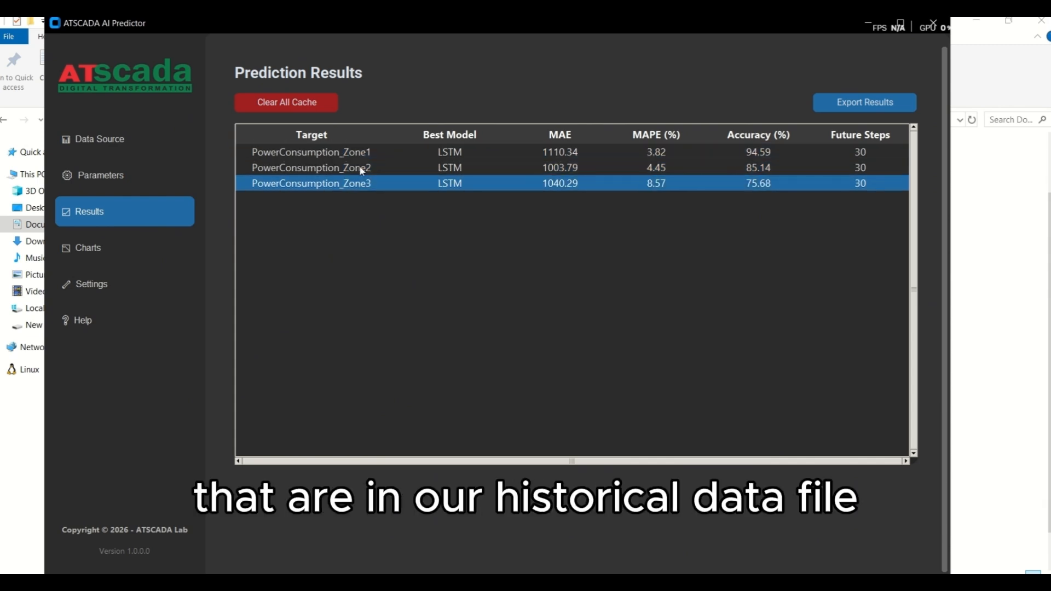
click(359, 169)
click(359, 152)
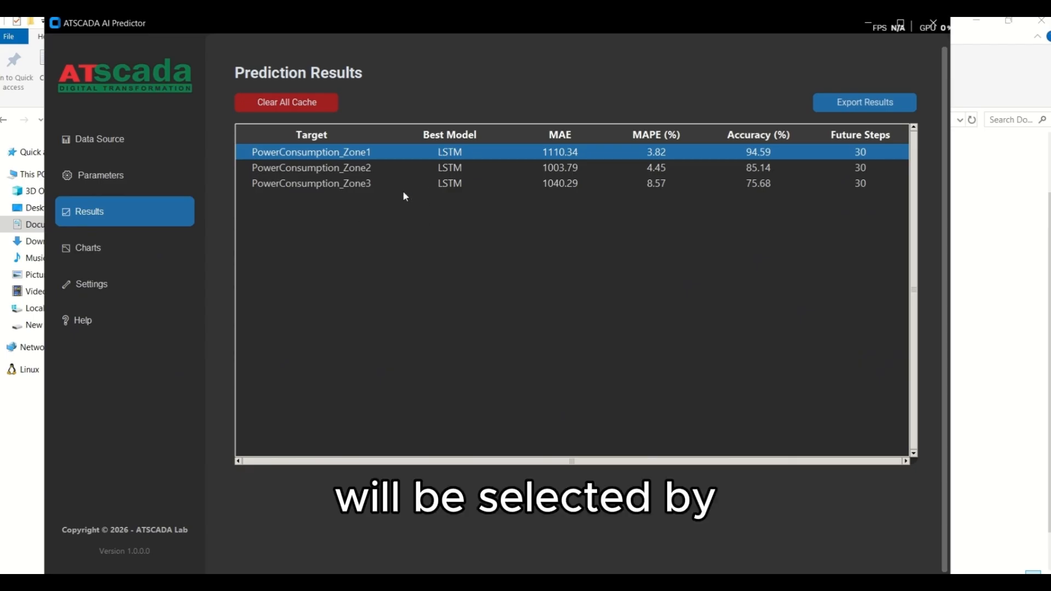
Step: Examine which best model was chosen for each power consumption target, focusing on PowerConsumption_Zone1 and PowerConsumption_Zone2
click(433, 169)
click(446, 154)
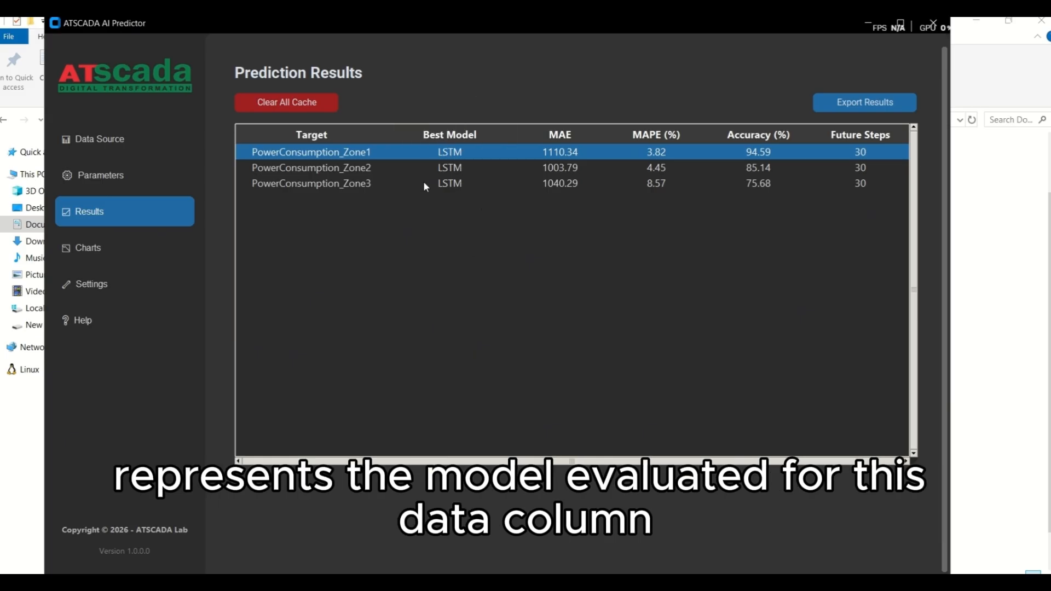
click(347, 167)
click(349, 156)
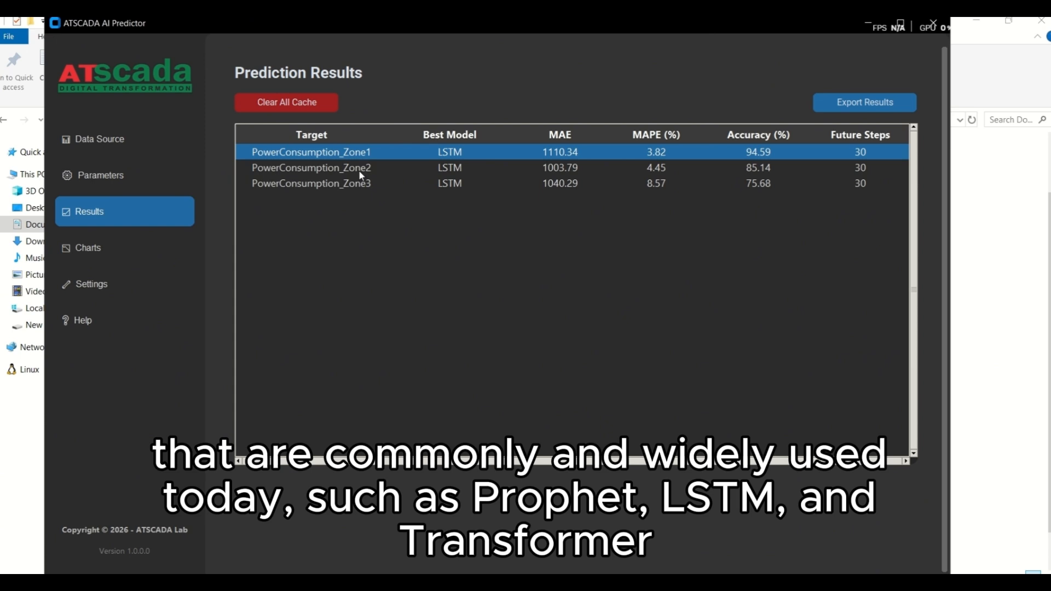
click(359, 172)
click(346, 158)
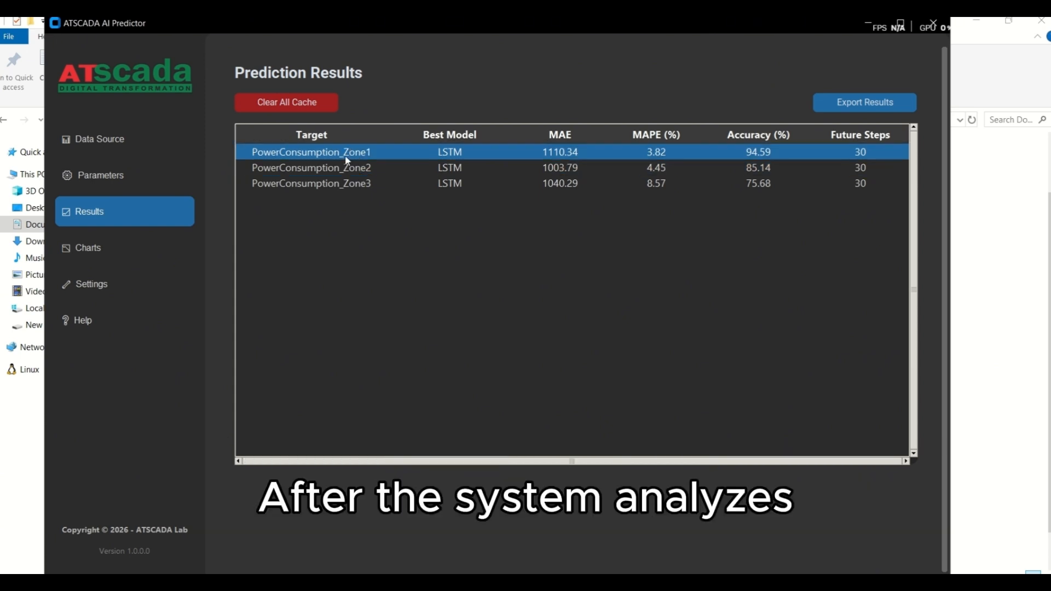
click(347, 169)
click(348, 157)
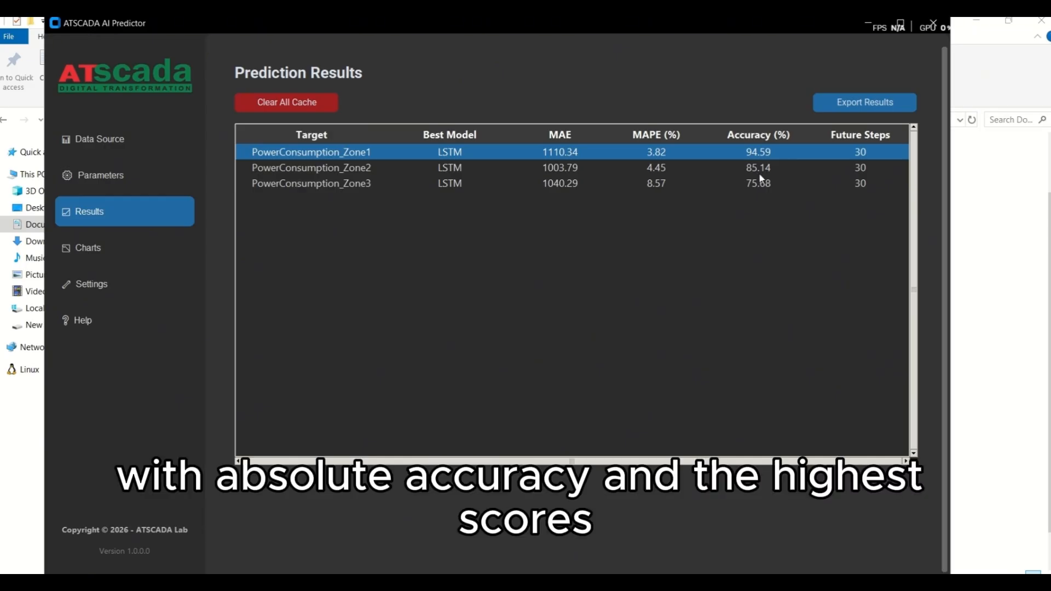
Step: Compare the best model across all three zones together with the scores it achieved for each one
click(520, 165)
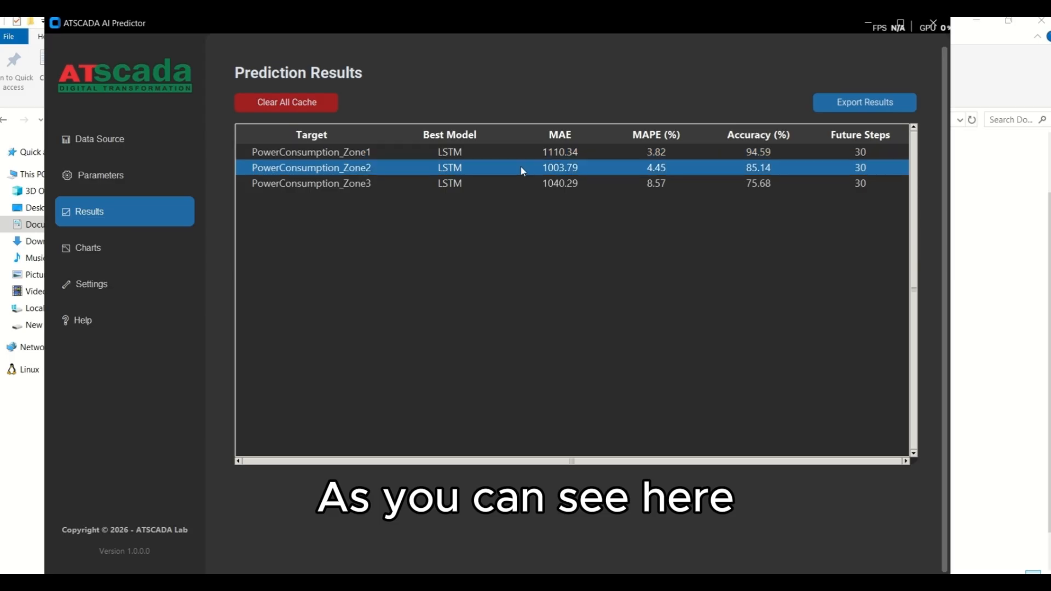
click(513, 155)
click(484, 169)
click(484, 153)
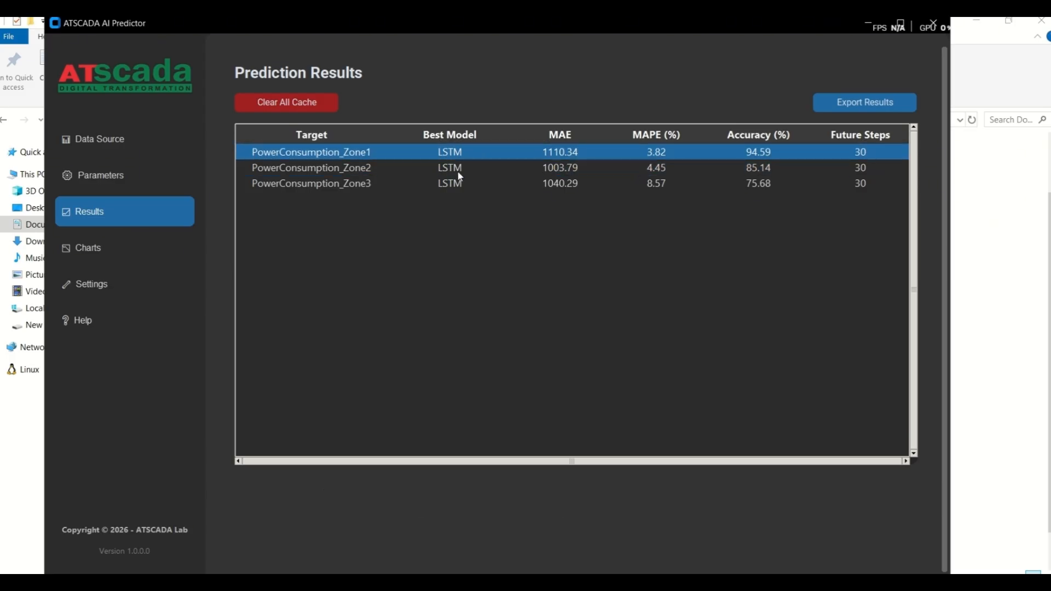
click(443, 169)
click(440, 176)
click(441, 169)
click(443, 155)
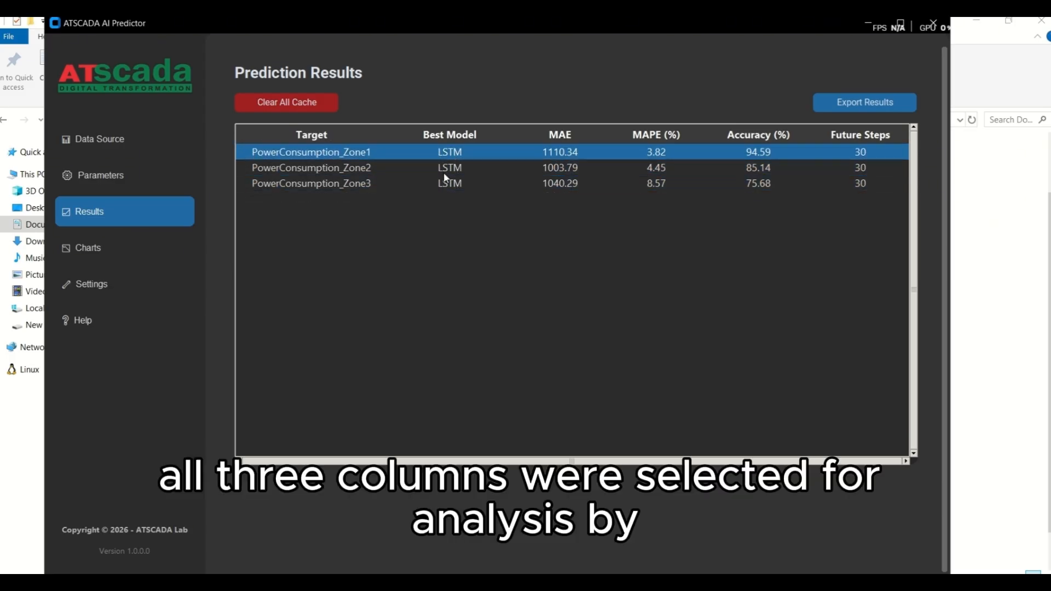
click(446, 171)
click(452, 155)
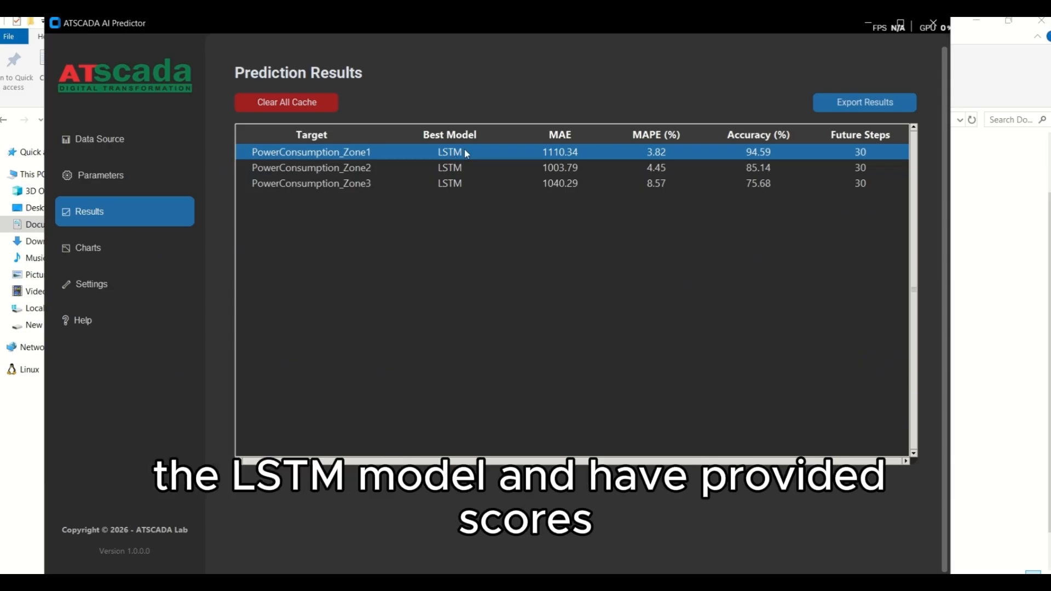
click(493, 168)
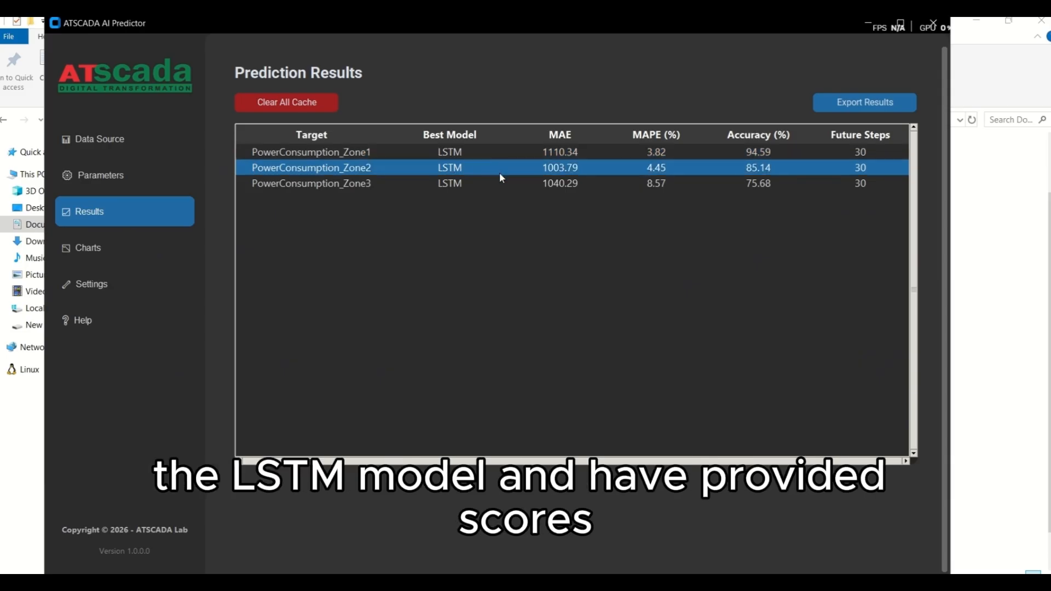
click(664, 155)
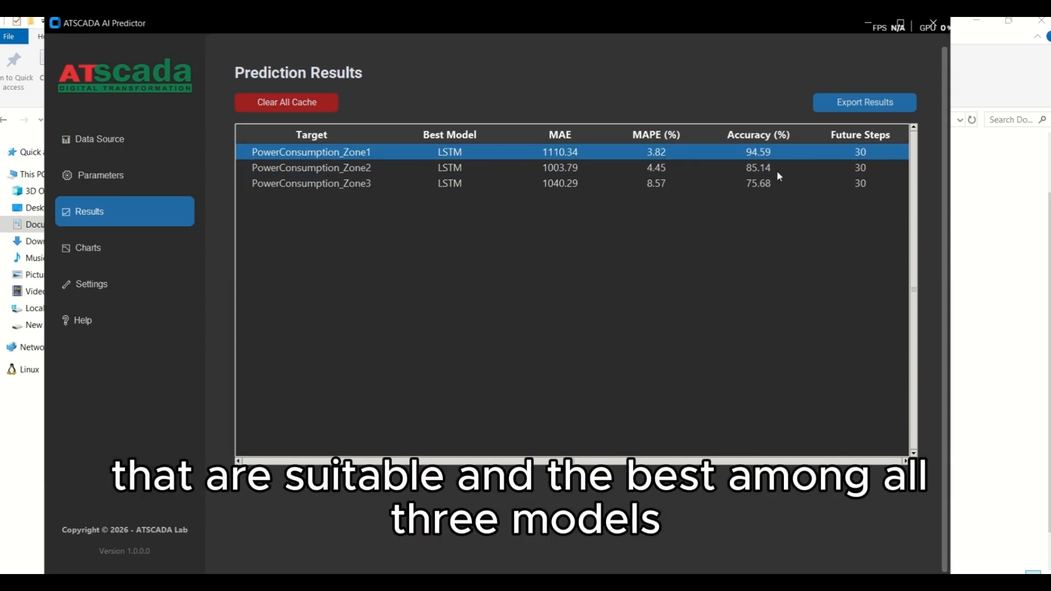
click(827, 167)
click(793, 156)
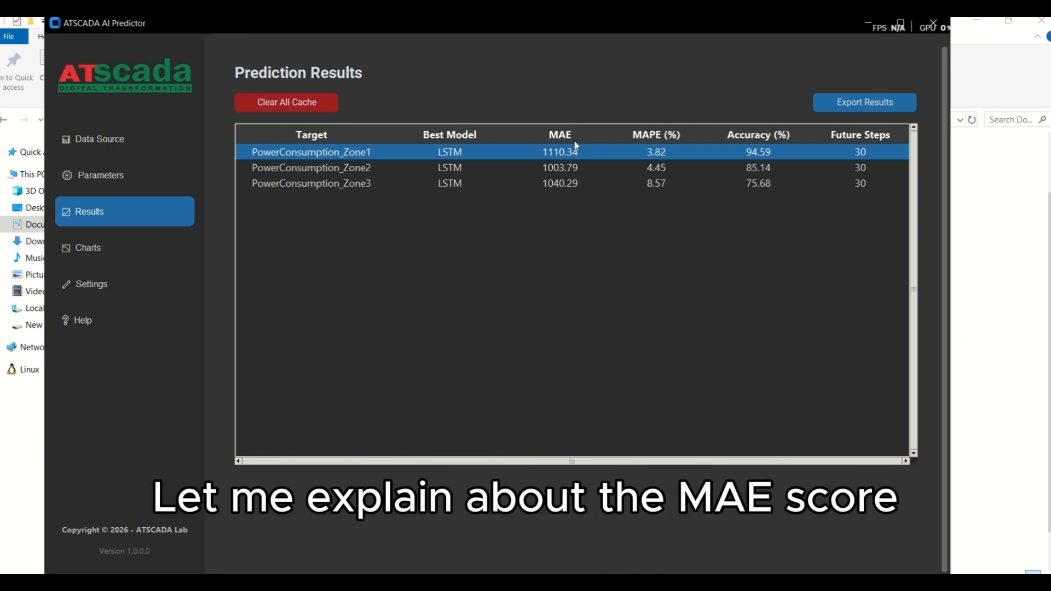
Step: Examine the MAE scores, comparing PowerConsumption_Zone1 with PowerConsumption_Zone2
click(570, 167)
click(582, 156)
click(576, 165)
click(577, 155)
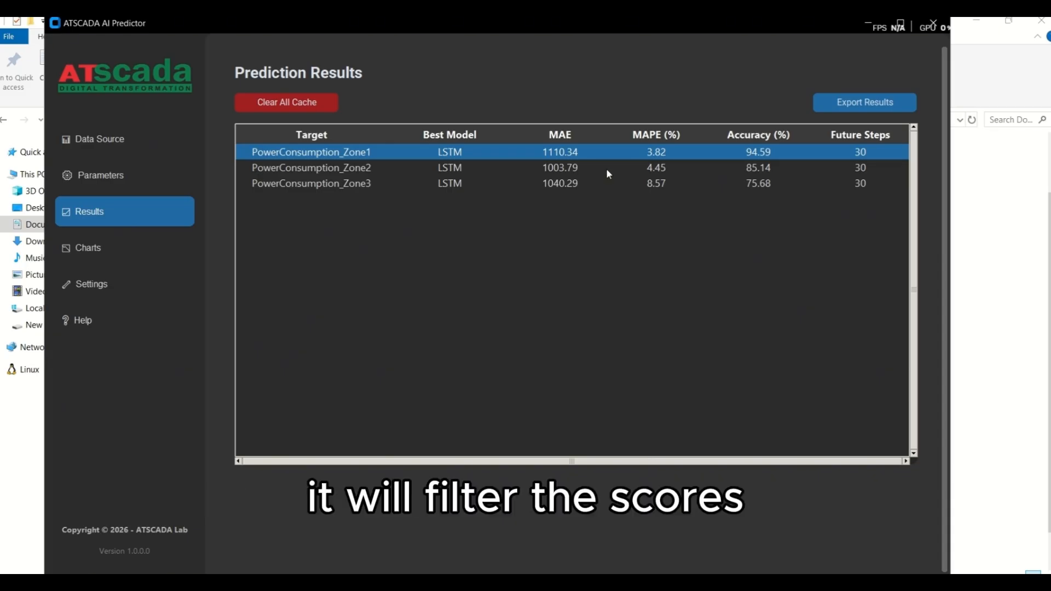
click(528, 167)
click(593, 157)
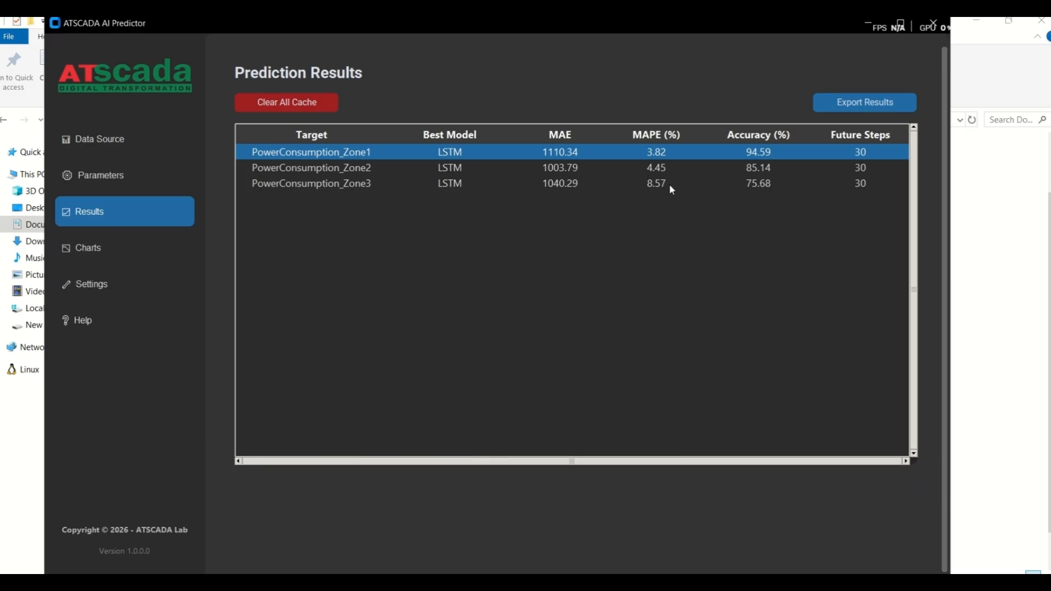
Step: Examine the MAPE percentages of the three zones and compare each against the 10 percent threshold
click(679, 169)
click(614, 158)
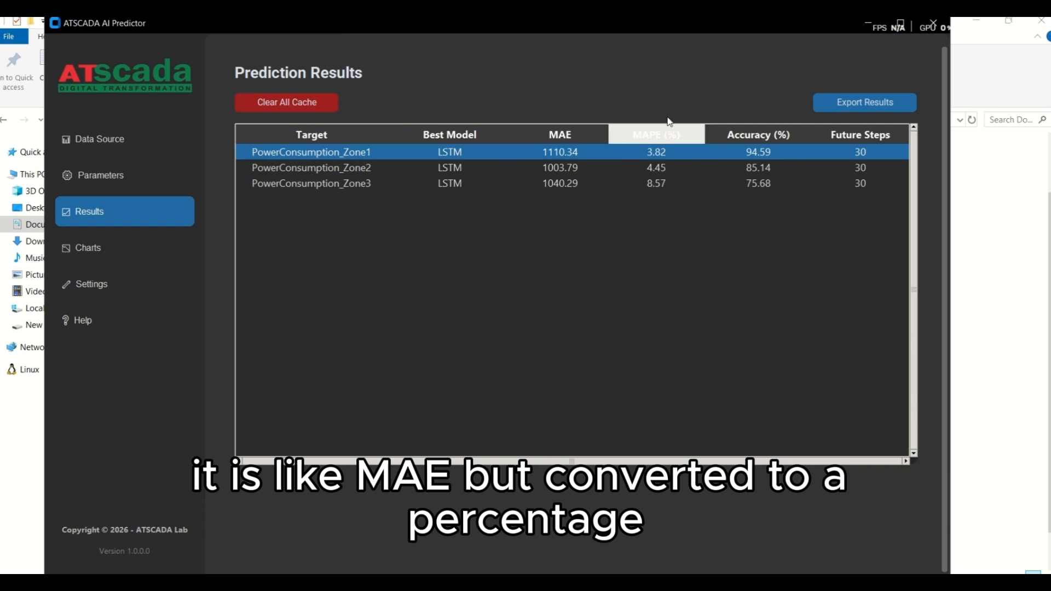
click(681, 166)
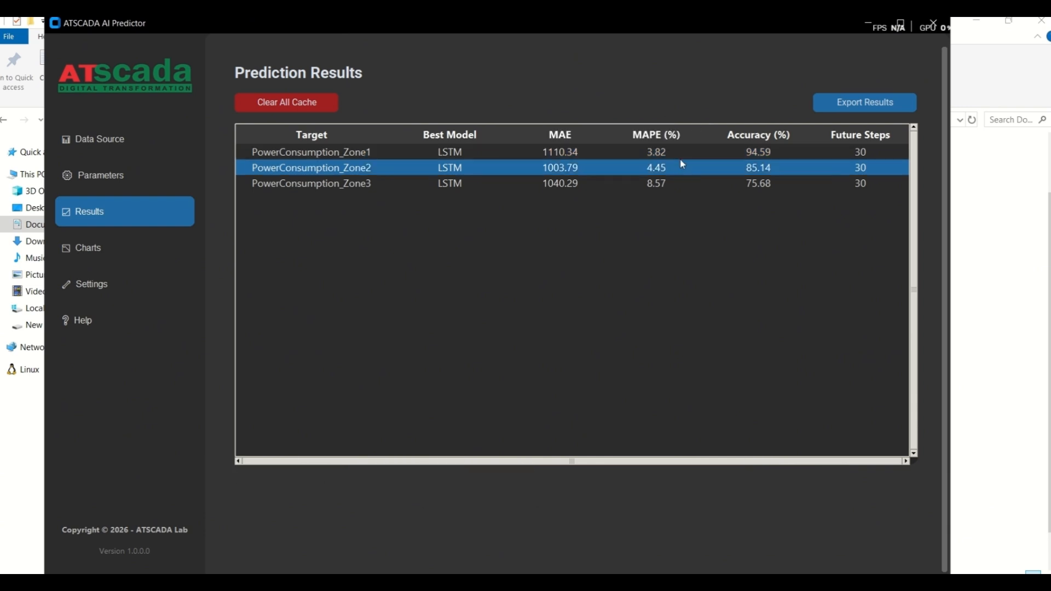
click(683, 158)
click(682, 167)
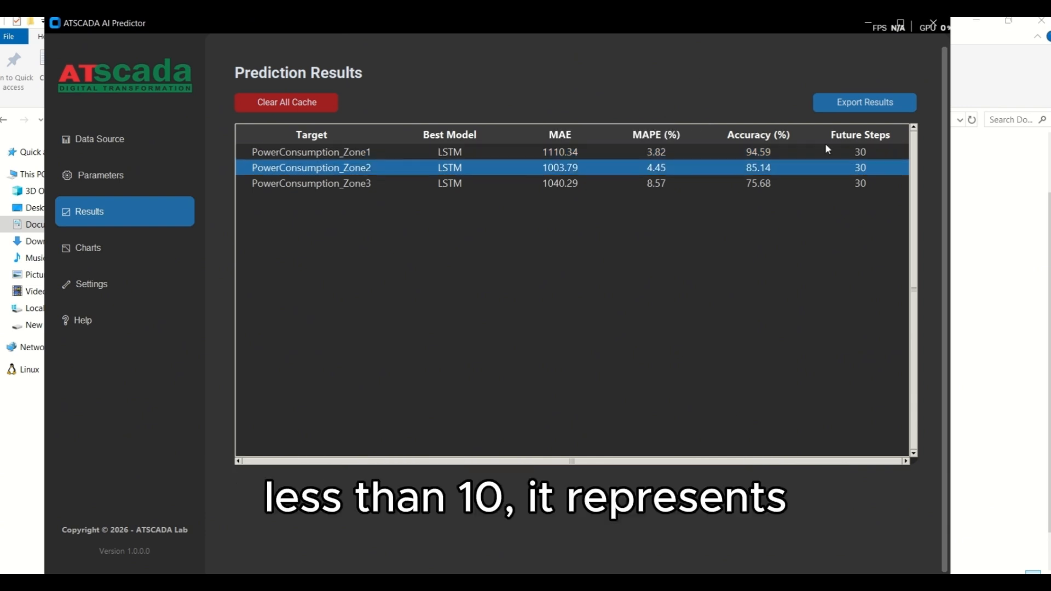
click(727, 184)
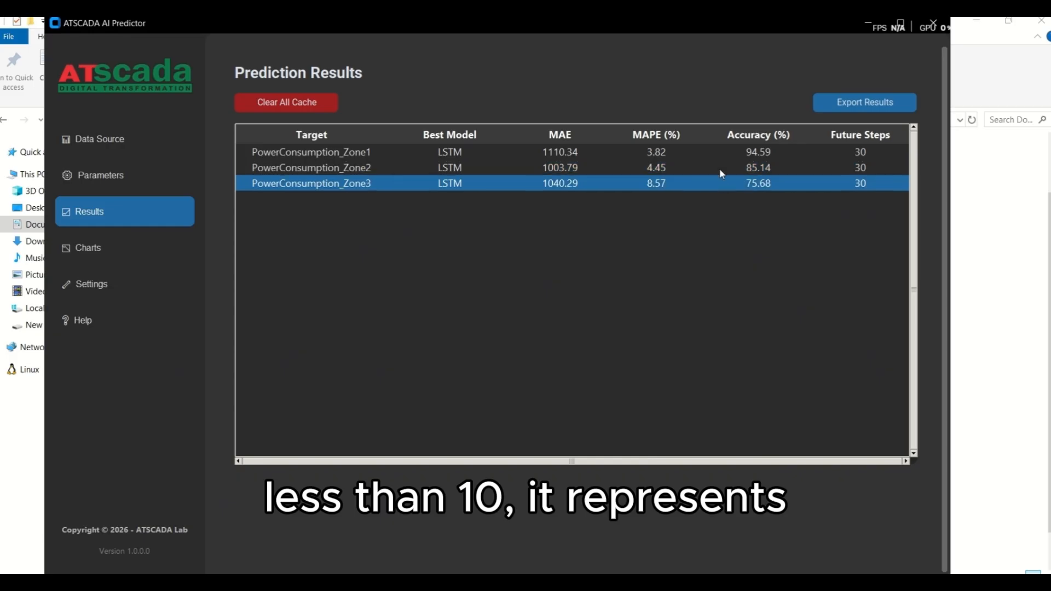
click(719, 167)
click(716, 156)
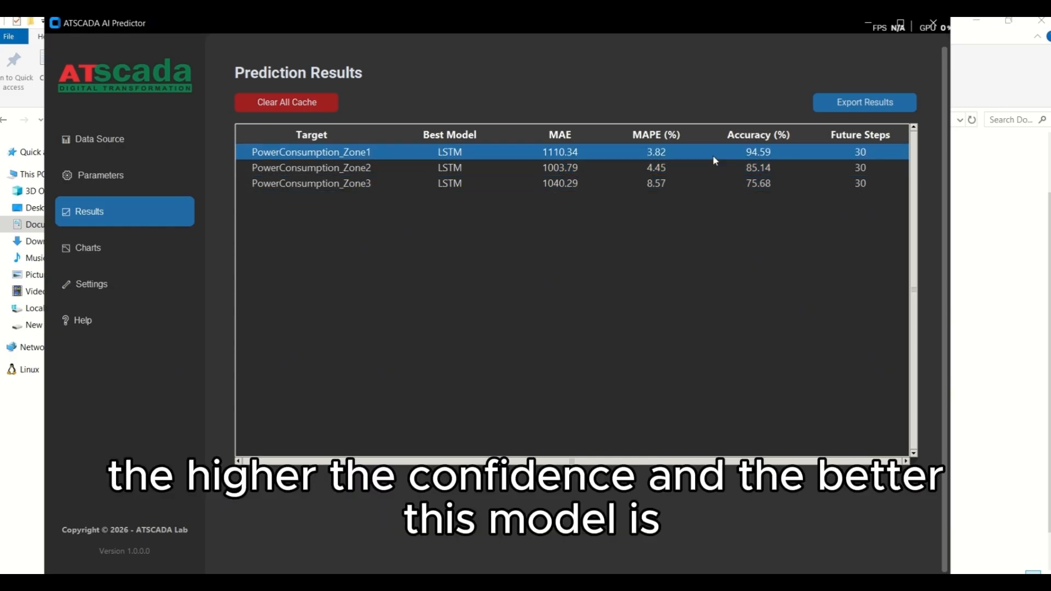
click(697, 166)
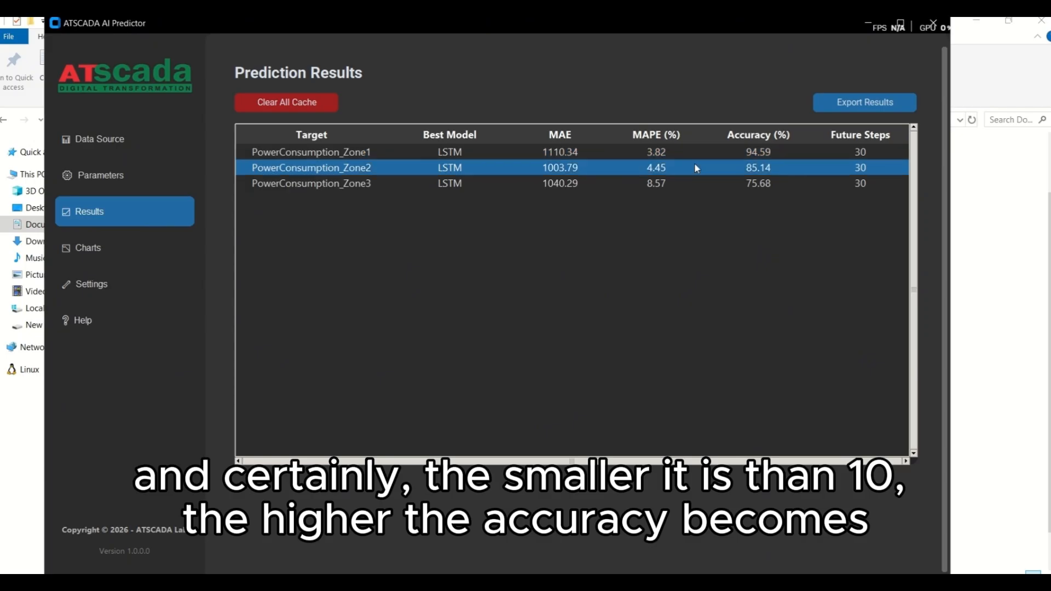
click(681, 156)
click(659, 183)
click(688, 169)
click(644, 158)
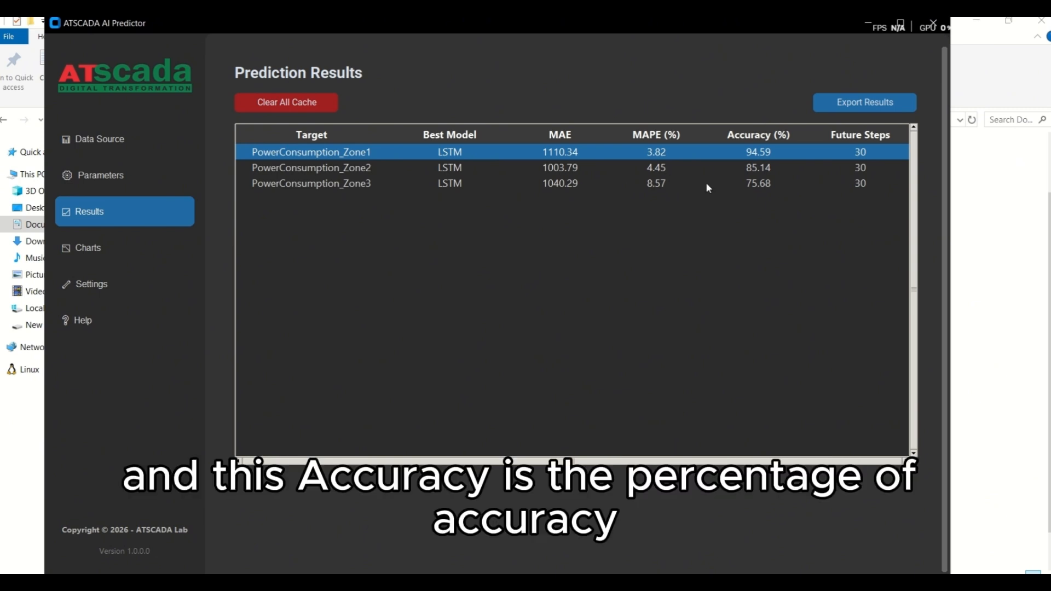
Step: Check the zones' Accuracy and Future Steps values, and open the prediction parameters to compare the configured number of future steps
click(763, 172)
click(788, 156)
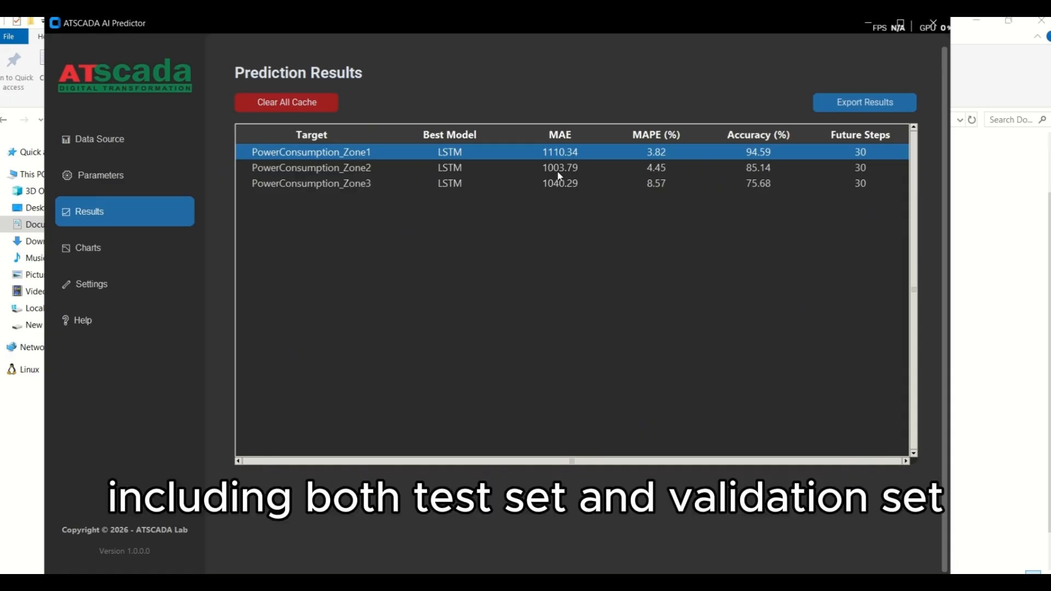
click(867, 165)
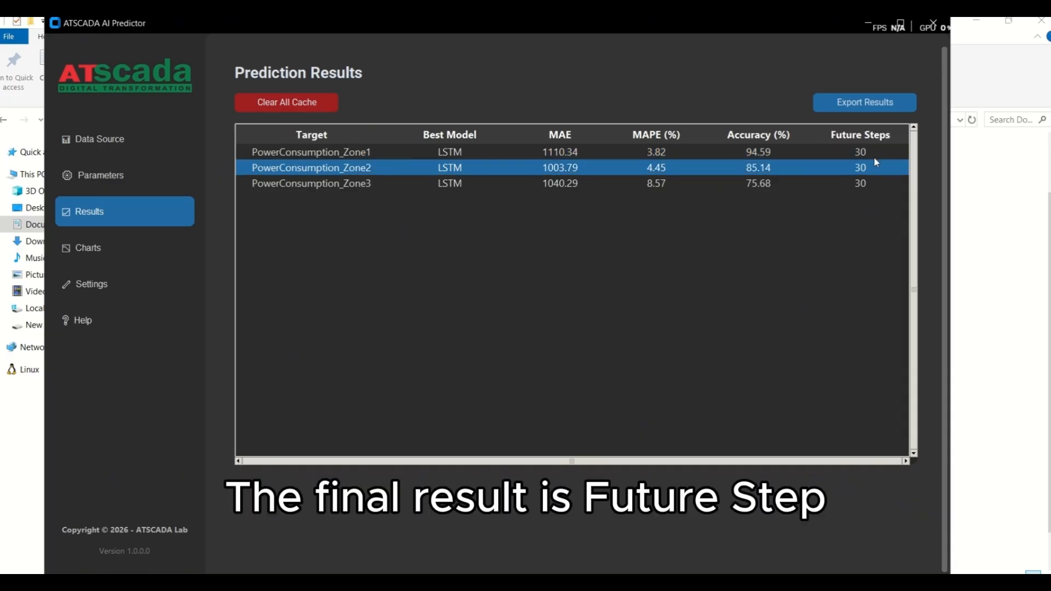
click(773, 160)
click(137, 175)
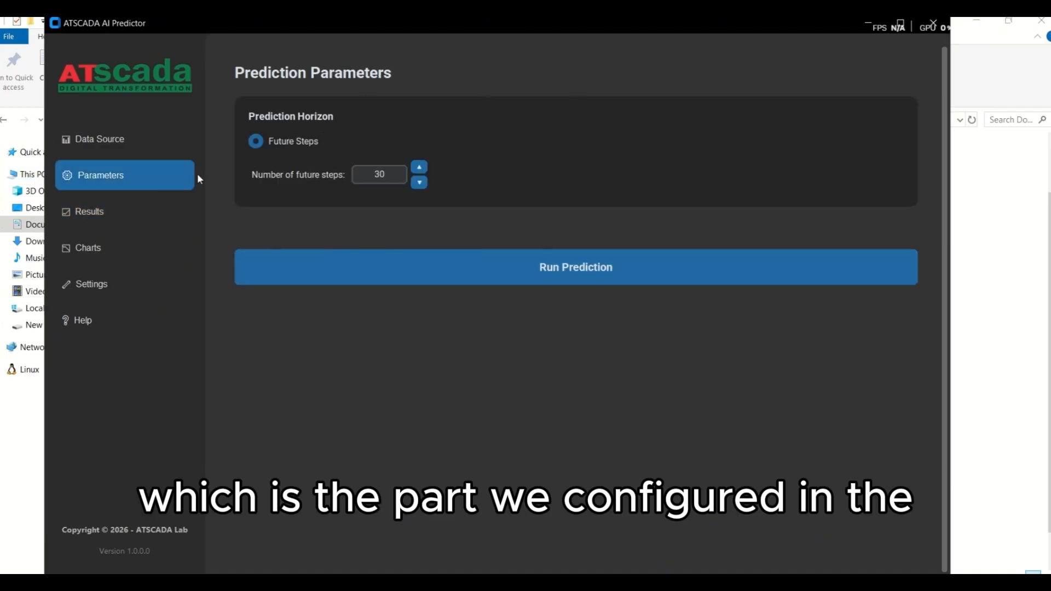
Step: Return to the prediction results to recheck the zones' best model, and open the prediction charts
click(132, 218)
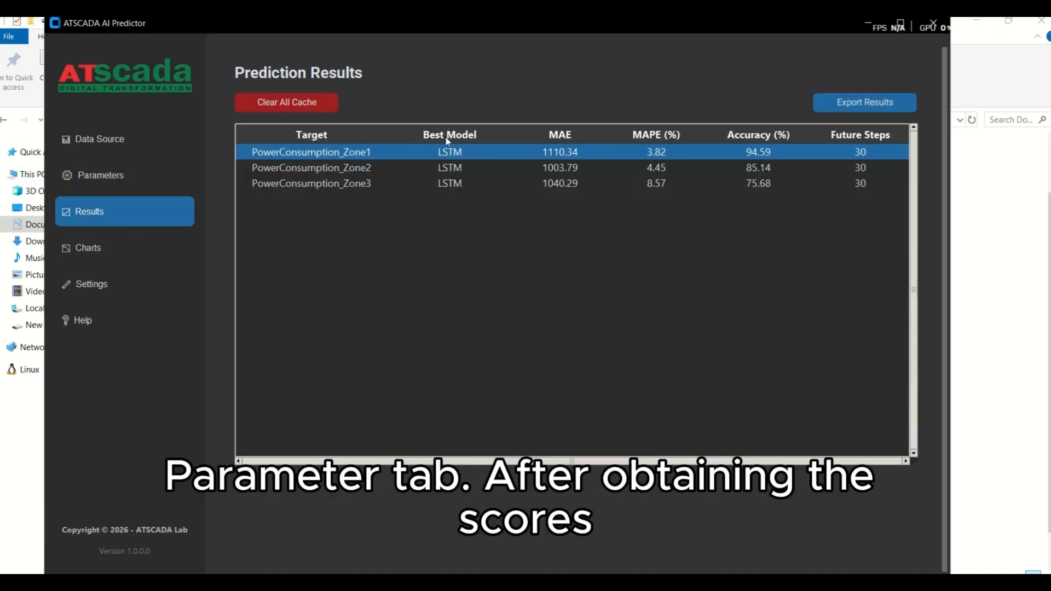
click(395, 171)
click(408, 180)
click(426, 171)
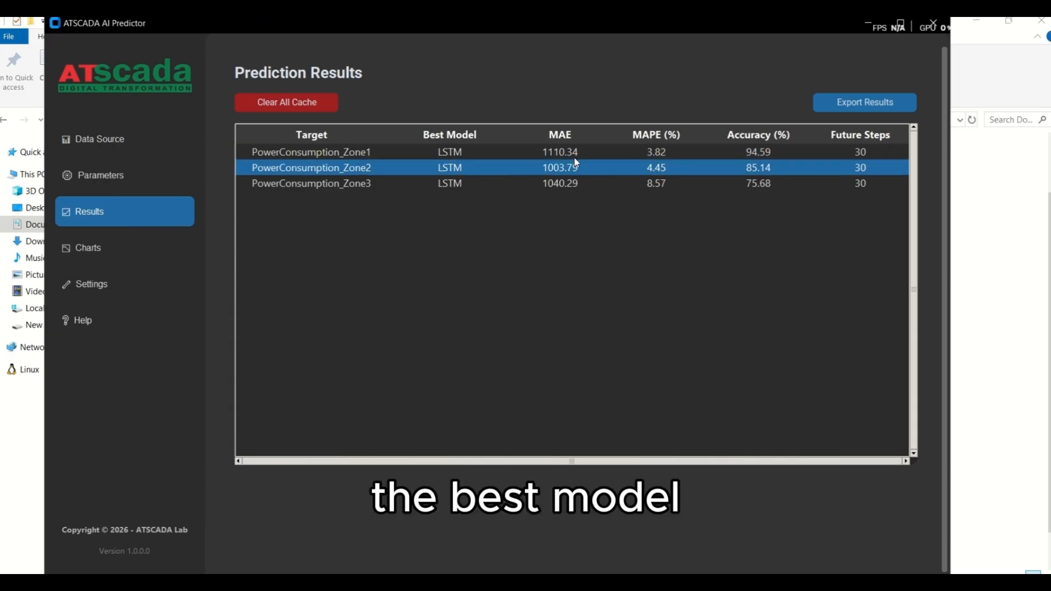
click(162, 246)
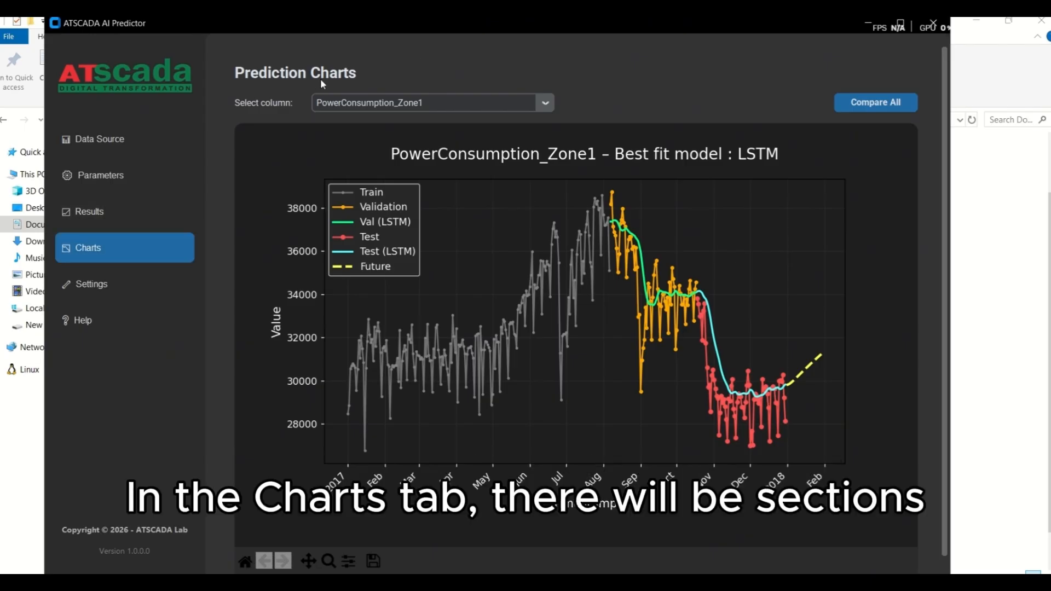
Step: View the prediction charts of PowerConsumption_Zone1, PowerConsumption_Zone2 and PowerConsumption_Zone3 in turn, and return to the PowerConsumption_Zone1 chart
click(538, 106)
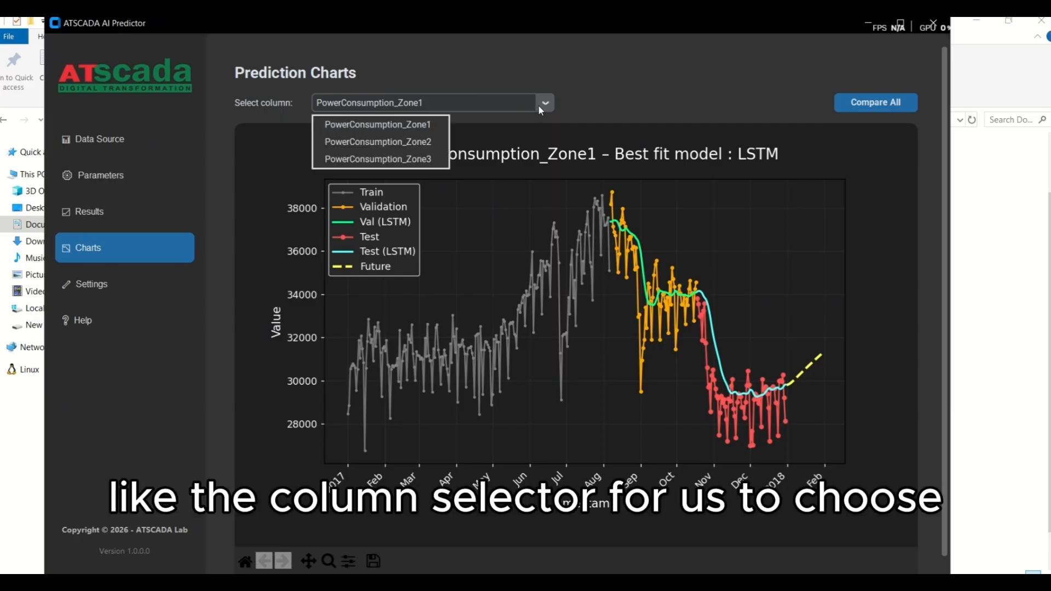
click(429, 122)
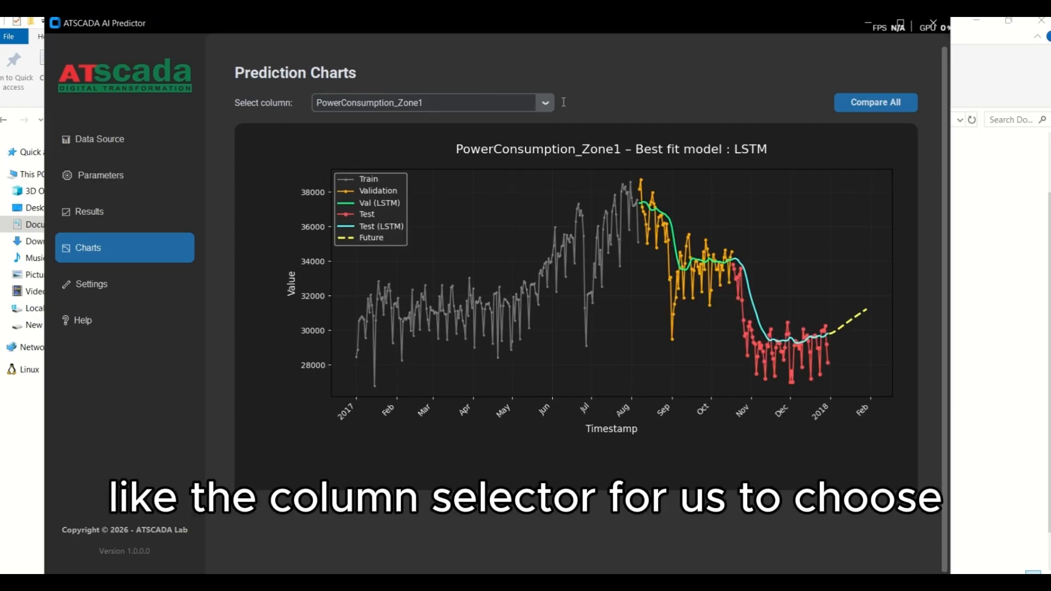
click(544, 103)
click(391, 142)
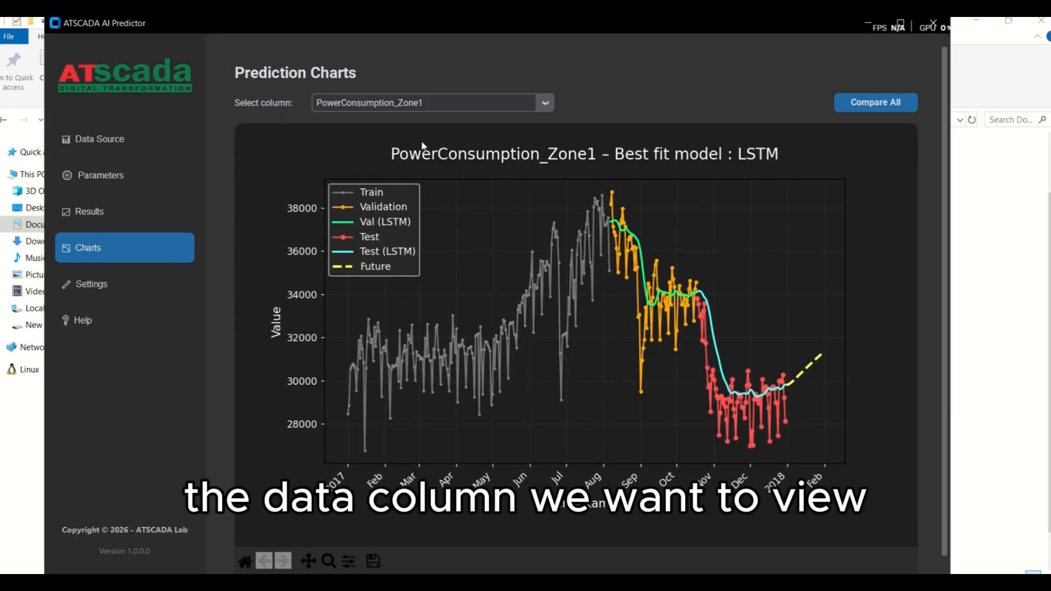
click(544, 104)
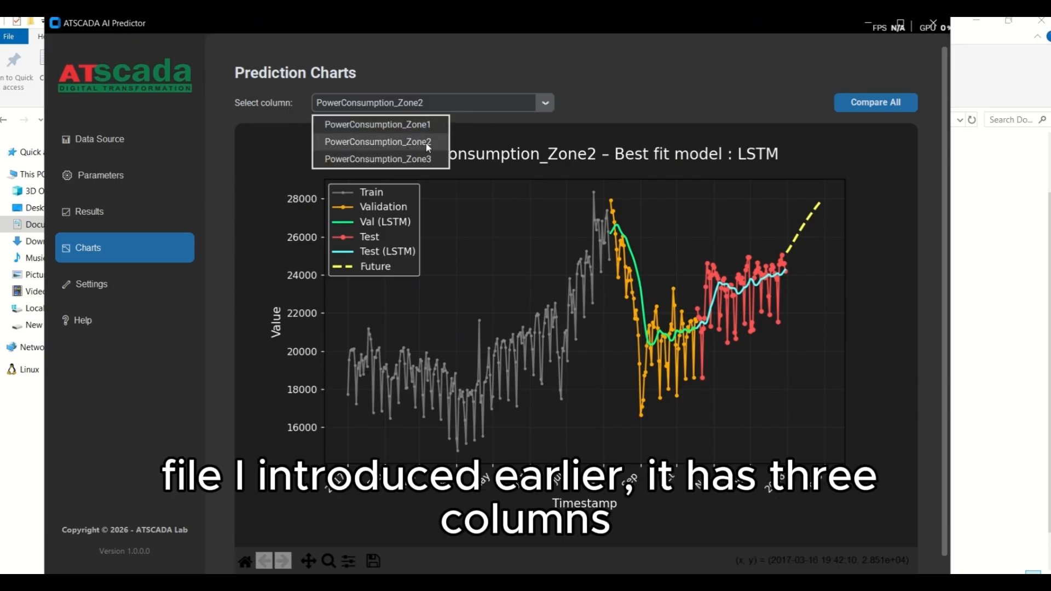
click(408, 158)
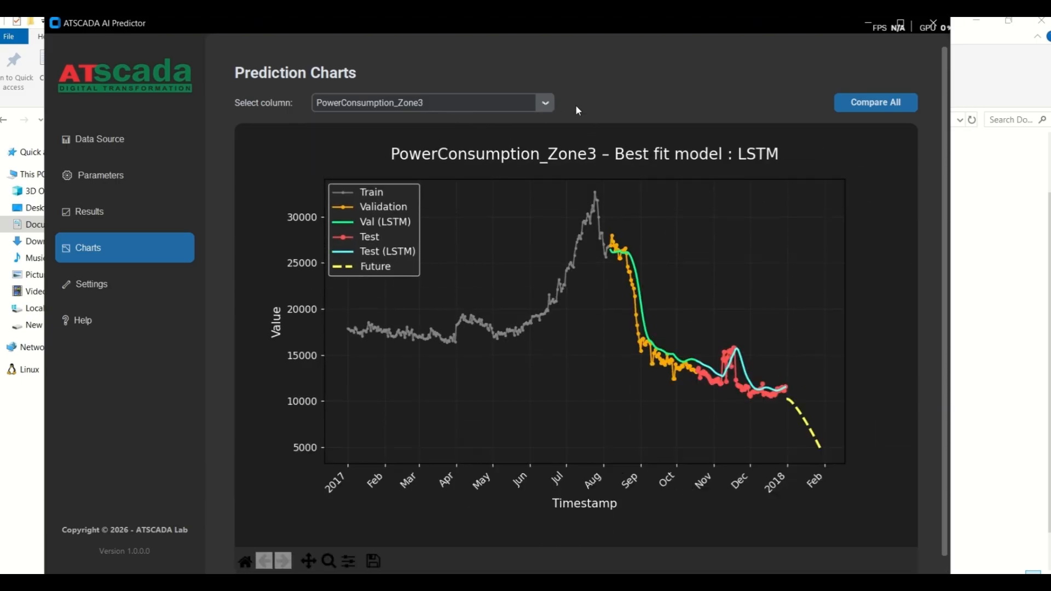
click(544, 103)
click(406, 125)
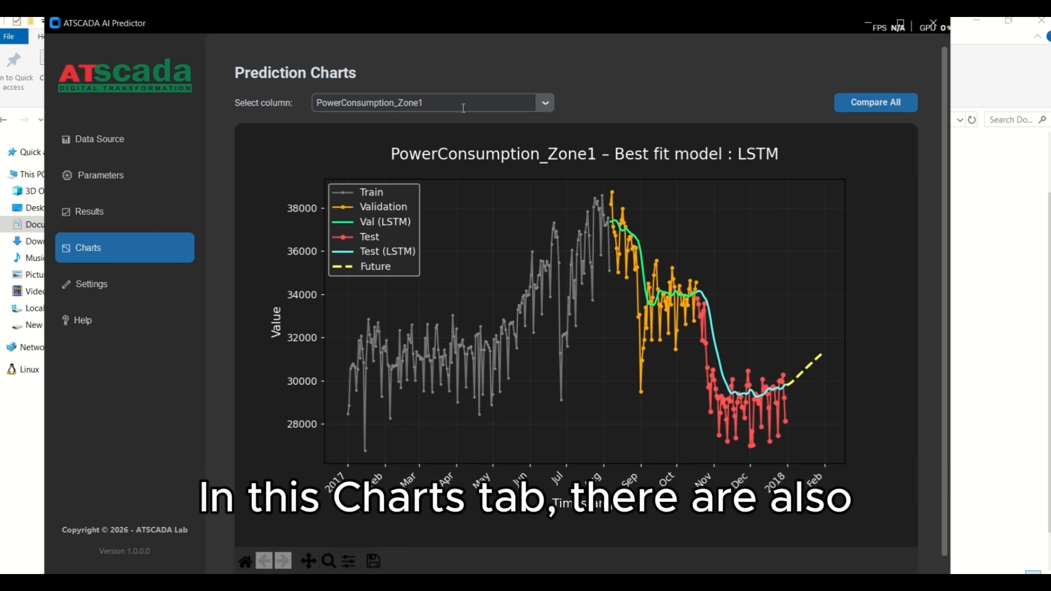
Step: Pan the PowerConsumption_Zone1 chart slightly along the time axis and zoom in on its latest test data and Future line
click(329, 560)
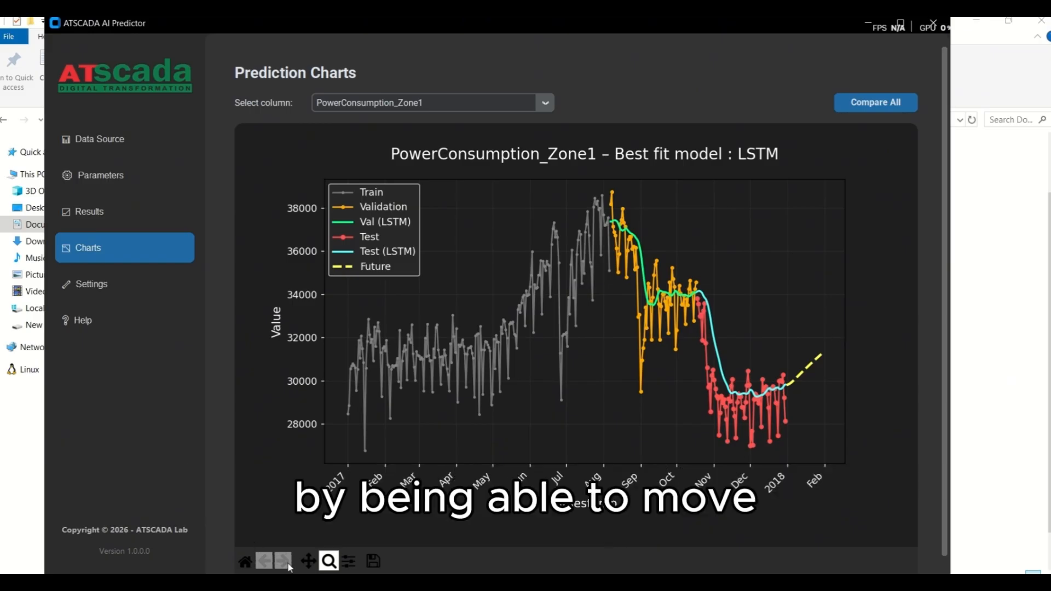
click(308, 560)
mouse_move(639, 379)
mouse_down()
mouse_move(575, 378)
mouse_move(665, 378)
mouse_move(655, 378)
mouse_up()
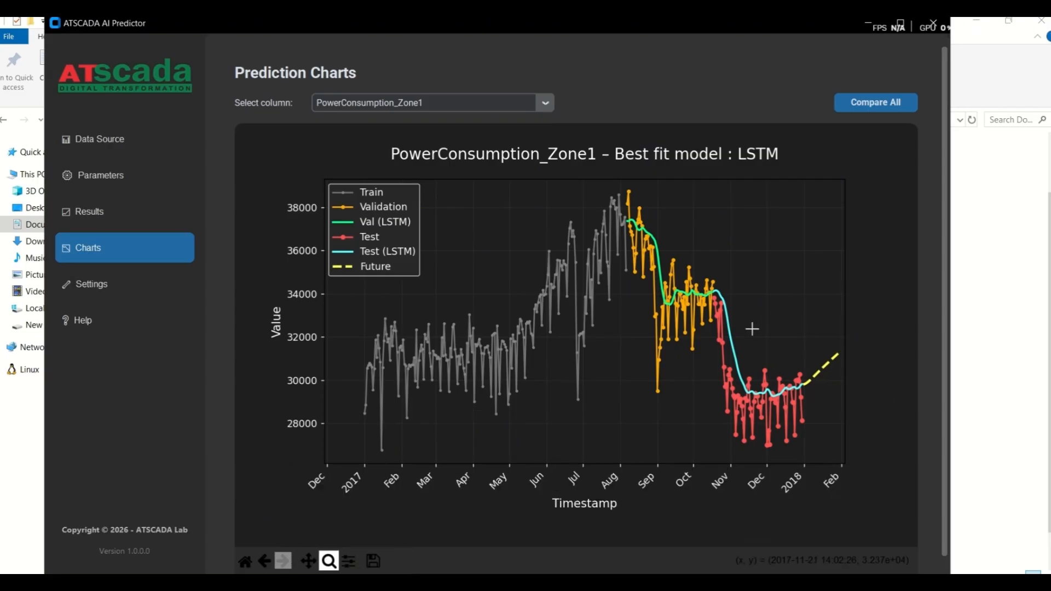
drag(752, 329, 869, 448)
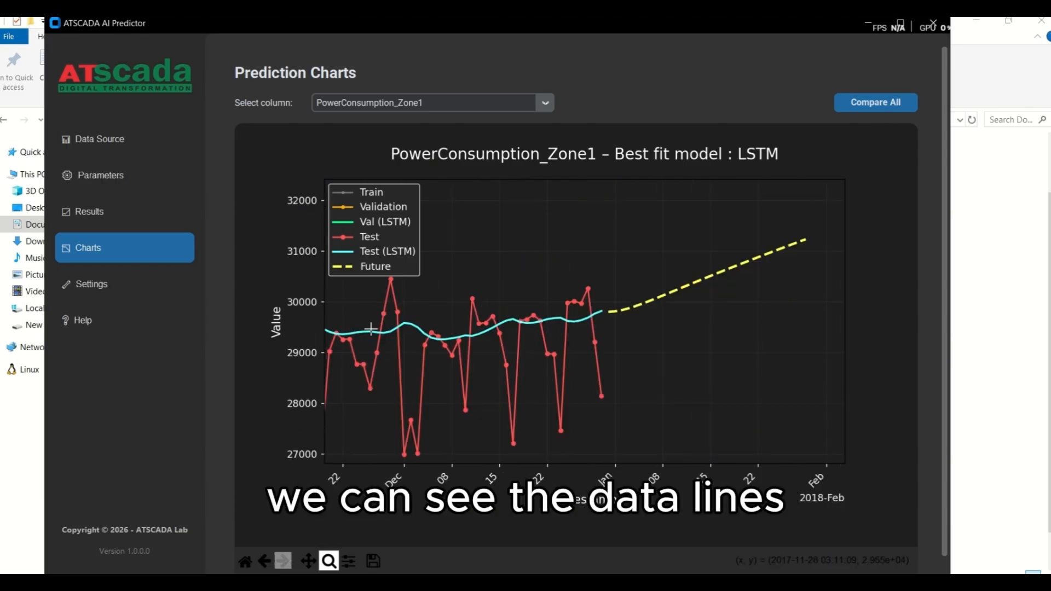
Step: Reset the PowerConsumption_Zone1 chart to its original view, and step back and forward through the recent views
click(246, 562)
click(267, 561)
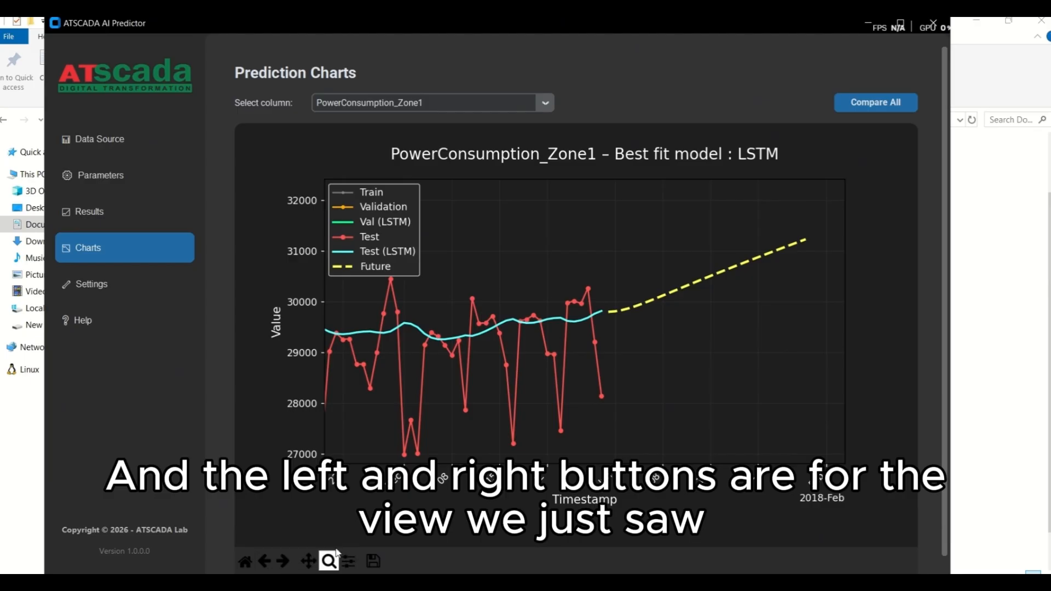
click(282, 561)
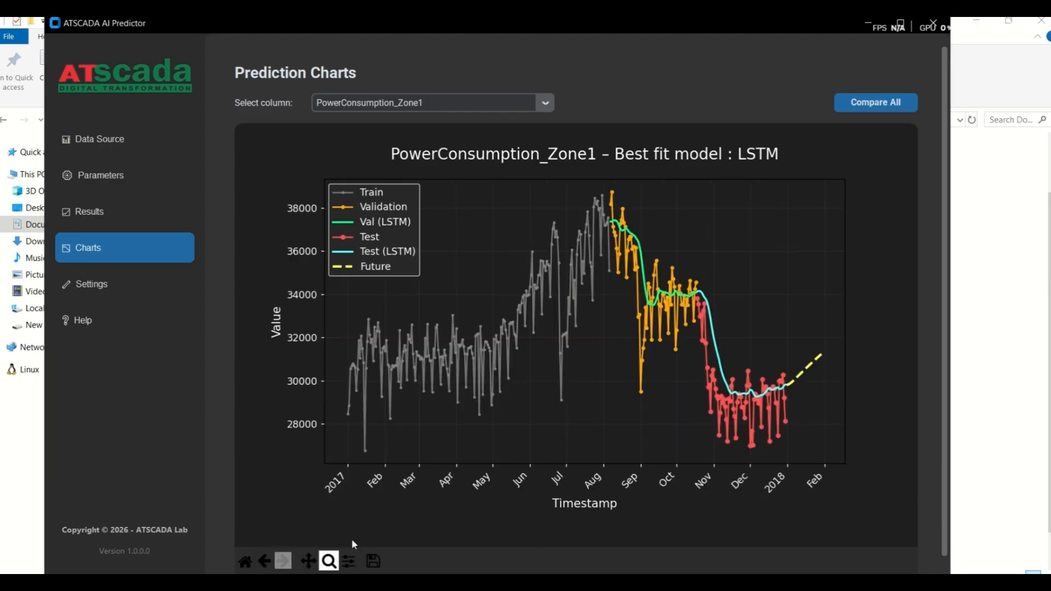
Step: Show the prediction chart for PowerConsumption_Zone2, followed by the one for PowerConsumption_Zone3
click(545, 103)
click(431, 143)
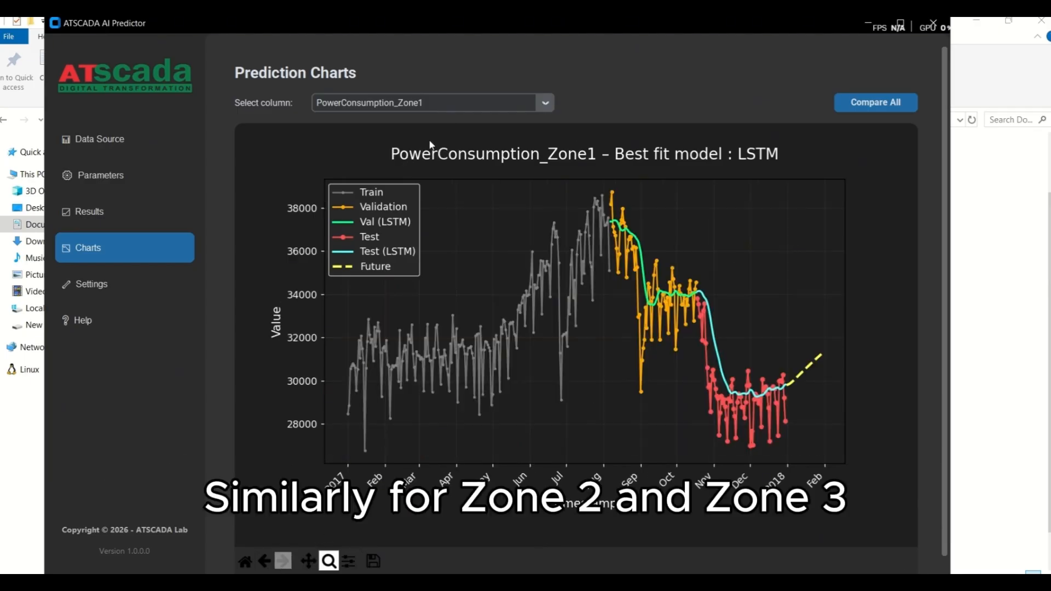
click(544, 103)
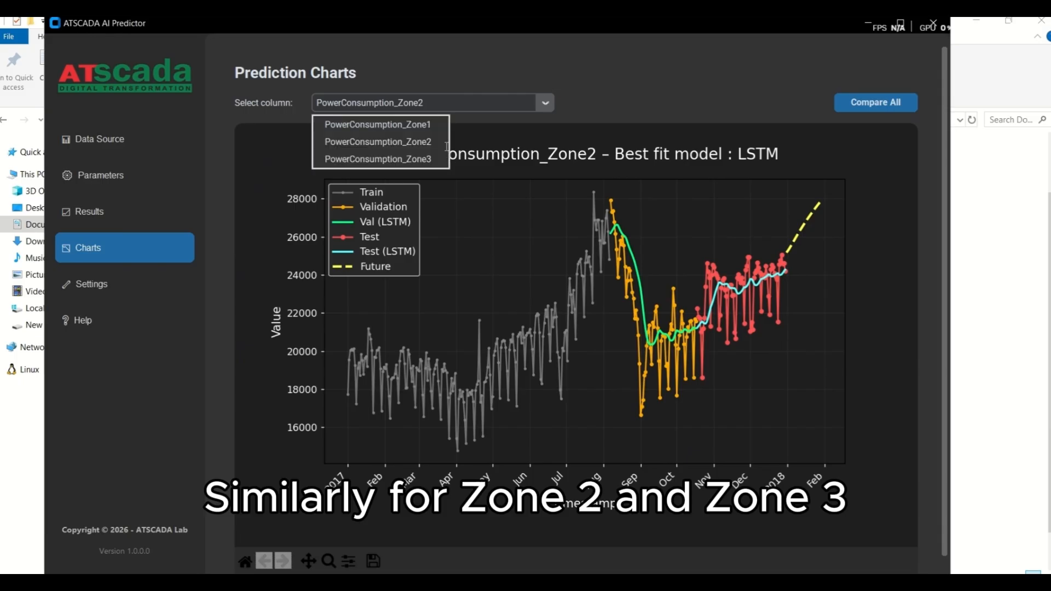
click(470, 158)
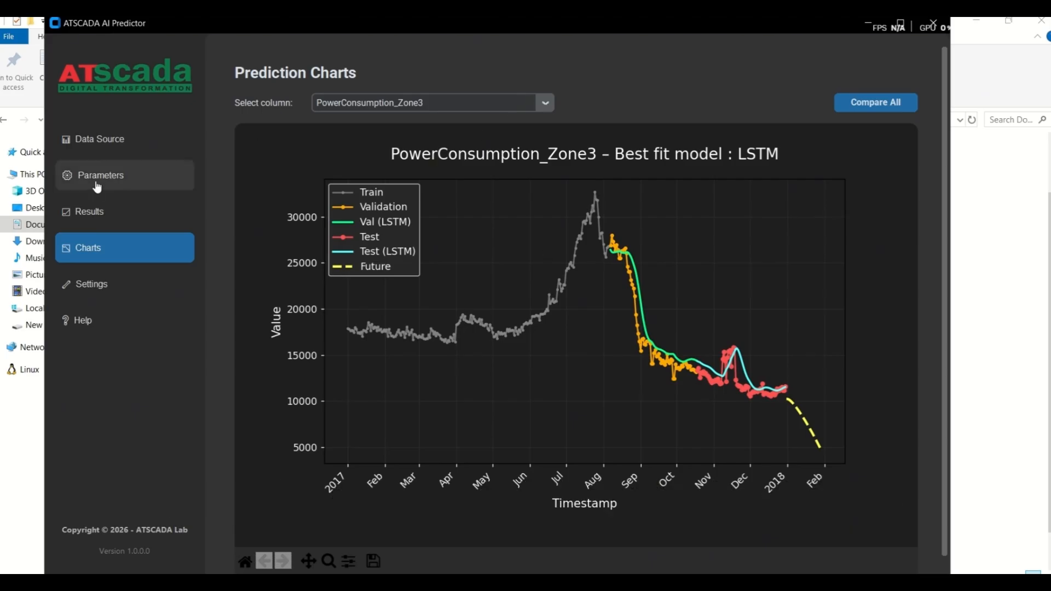
Step: Return to the prediction results and go through the rows of the three power consumption zones
click(110, 210)
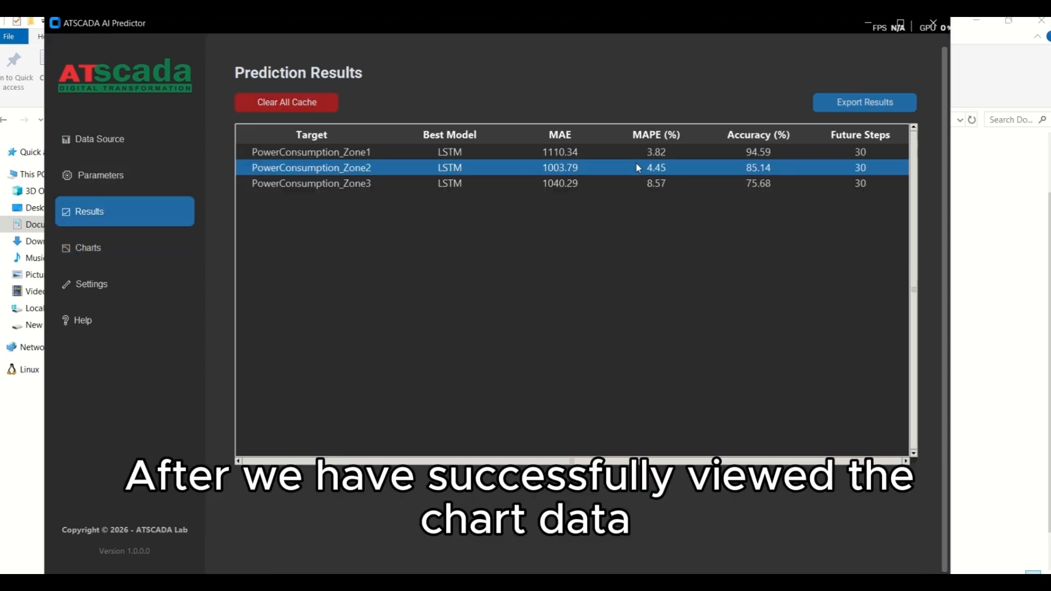
key(Up)
key(Down)
key(Down)
key(Up)
key(Up)
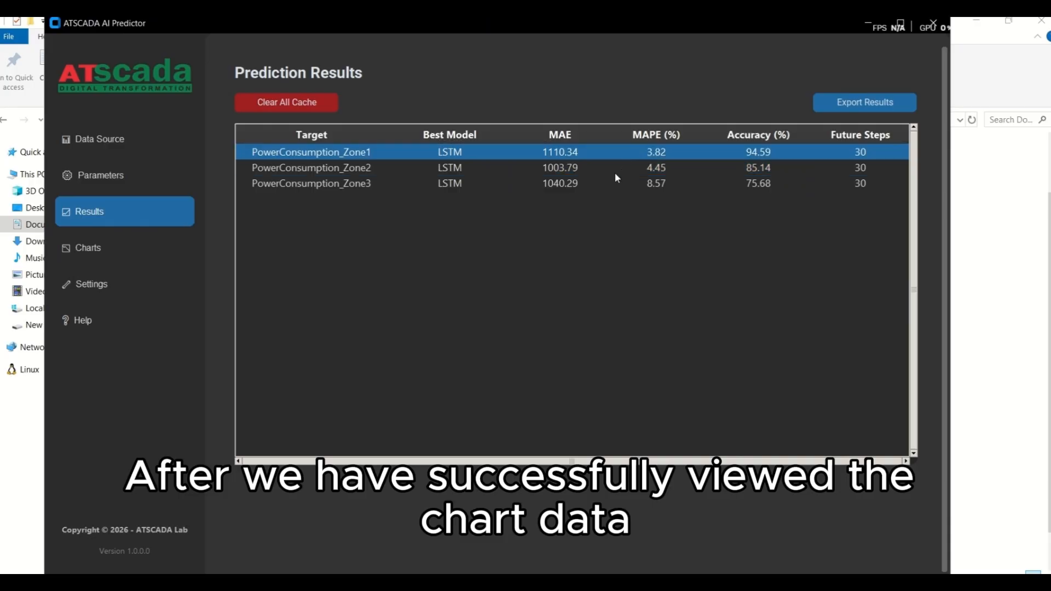
key(Down)
Step: Revisit the prediction charts briefly, and review the result rows of all three zones again, ending on PowerConsumption_Zone1
click(115, 247)
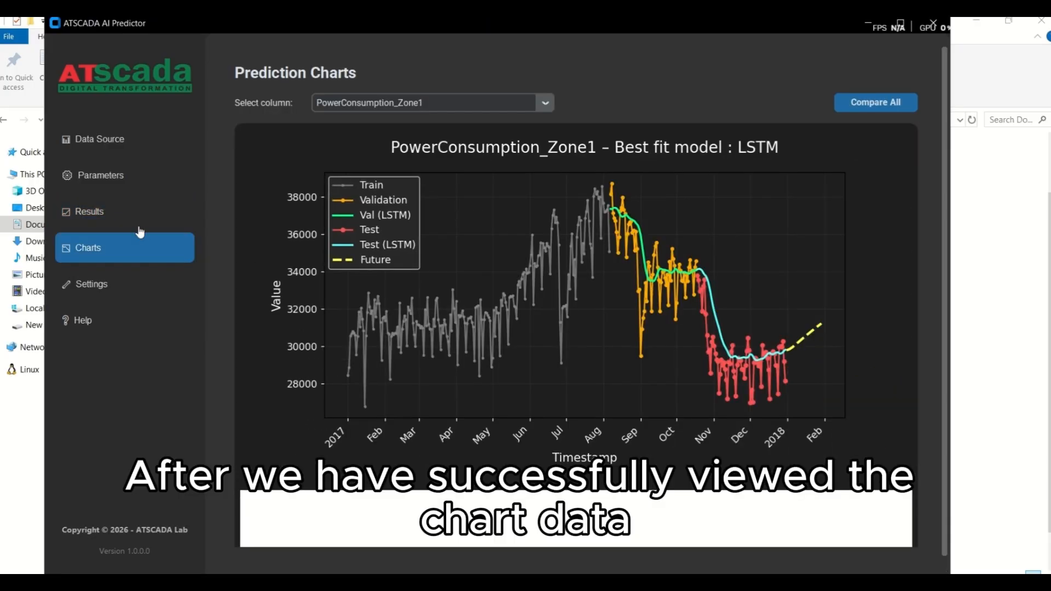
click(121, 214)
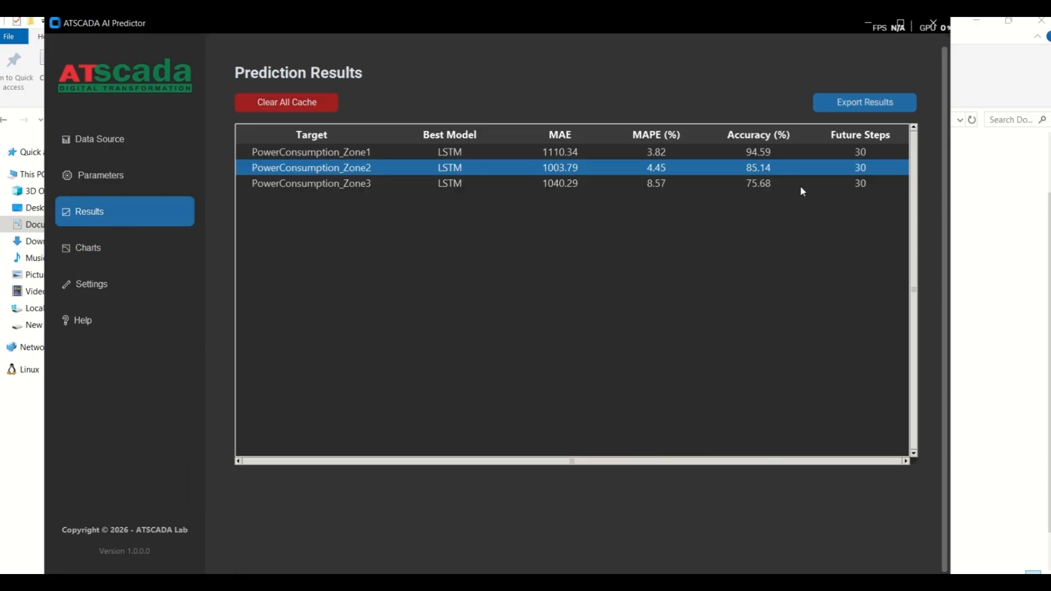
click(598, 152)
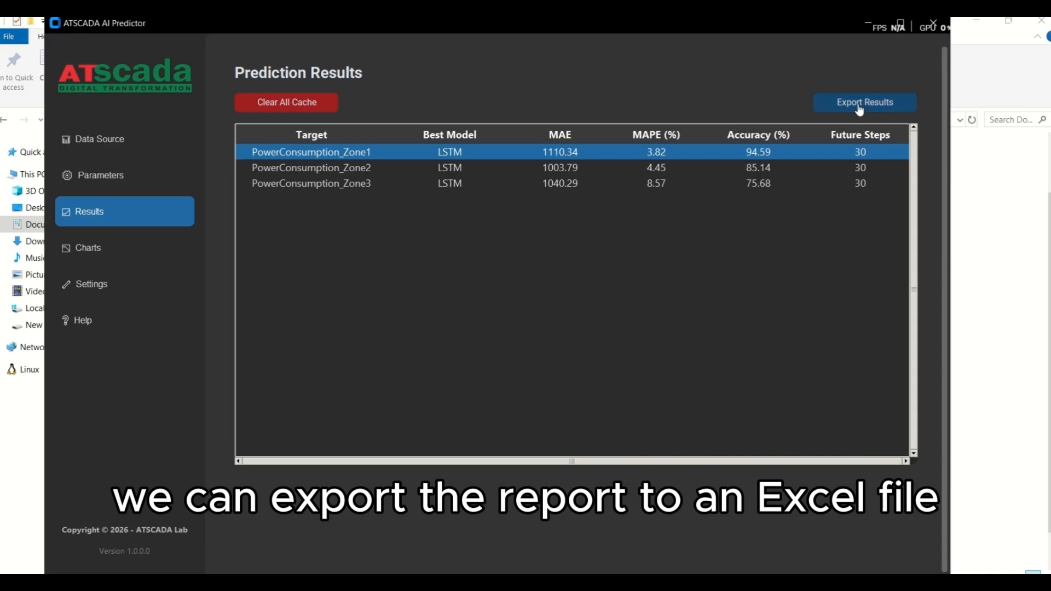
click(691, 171)
click(699, 180)
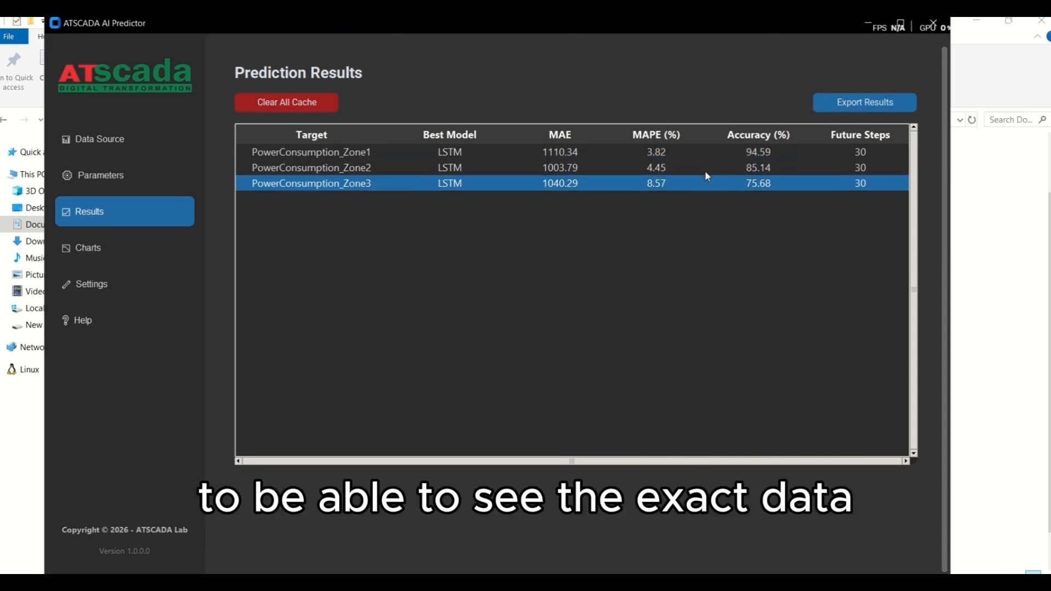
click(714, 168)
click(766, 152)
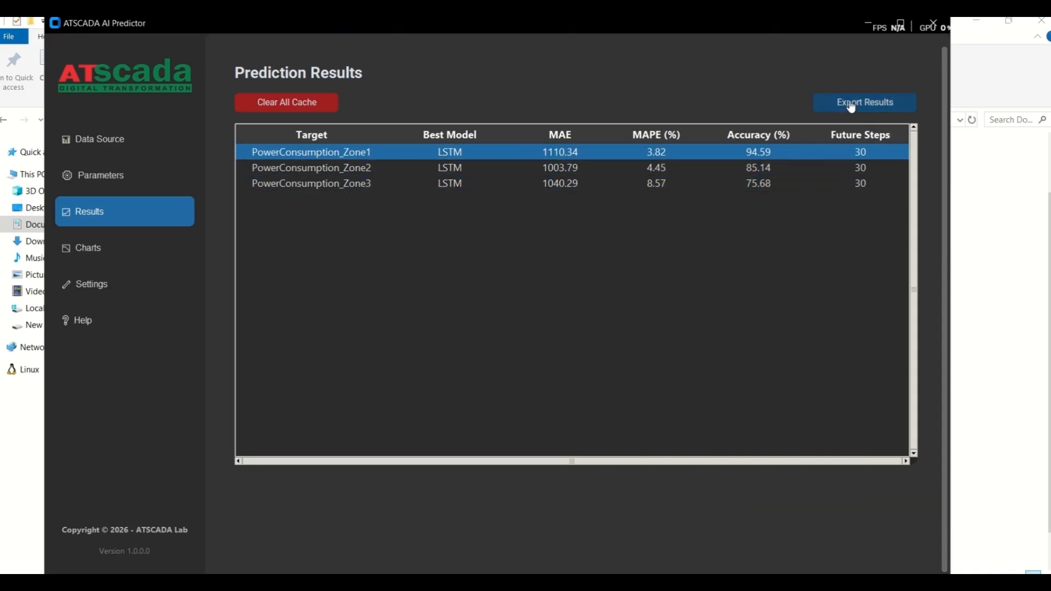
Step: Open the PowerConsumption_Zone1 prediction chart and zoom in on its Future line to inspect the forecast values
click(114, 246)
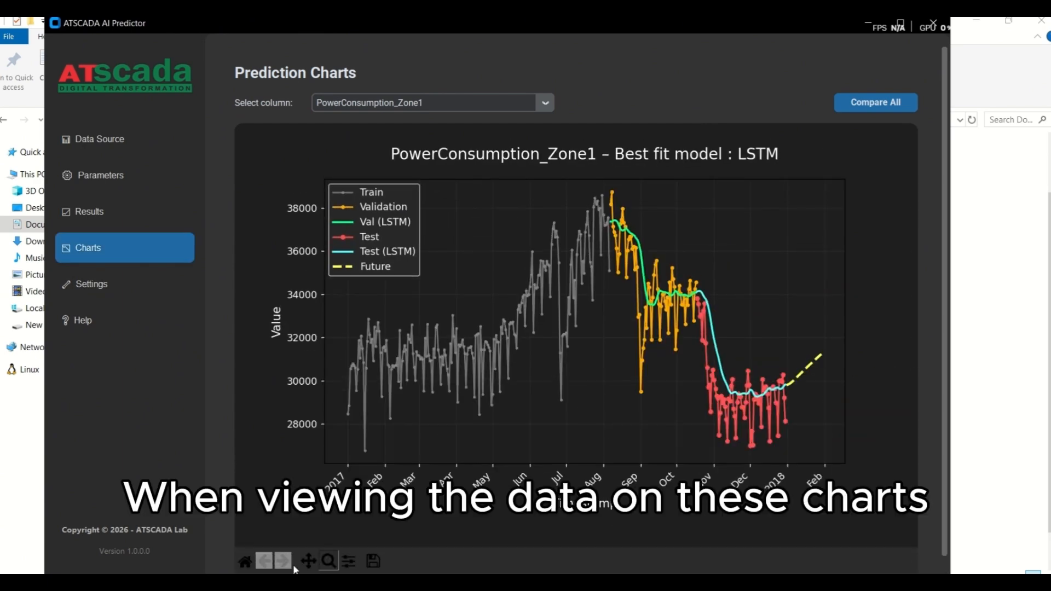
click(329, 561)
drag(734, 323, 858, 416)
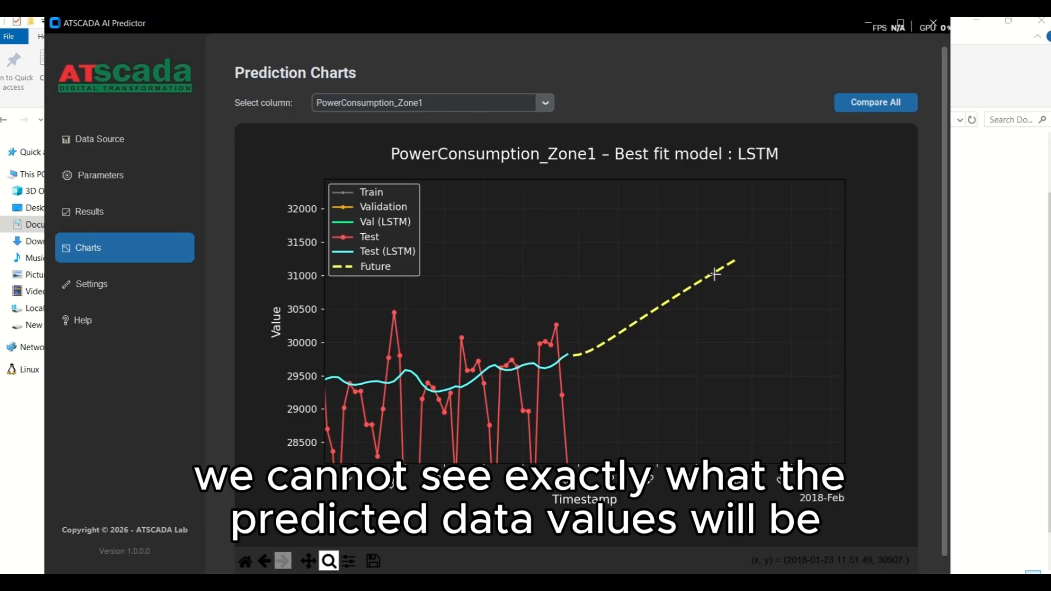
Step: Export the prediction results to the Desktop as the Excel workbook Predict_results_20260206_110657.xlsx
click(181, 222)
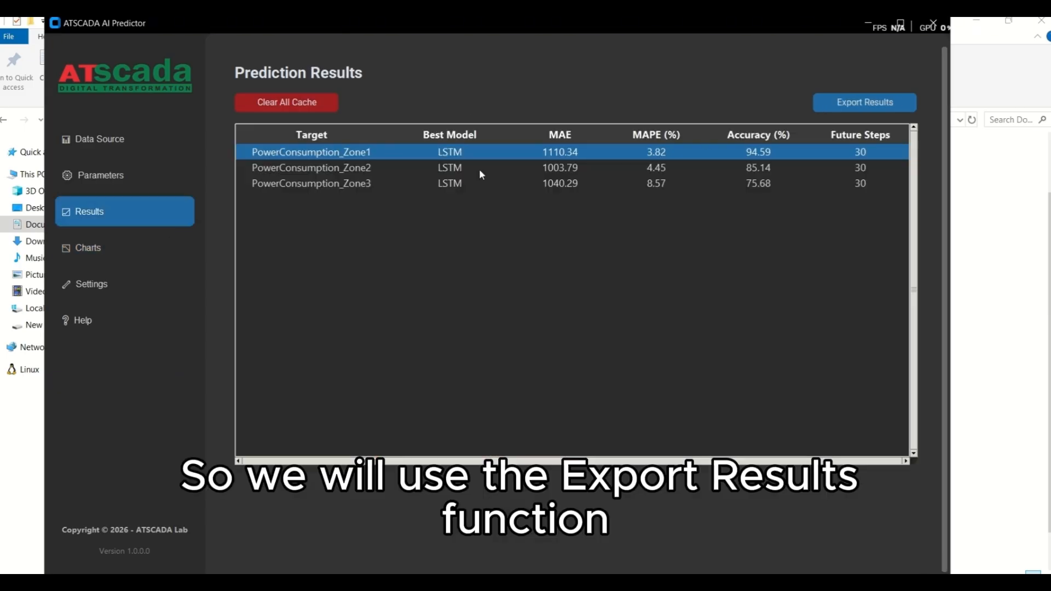
click(882, 103)
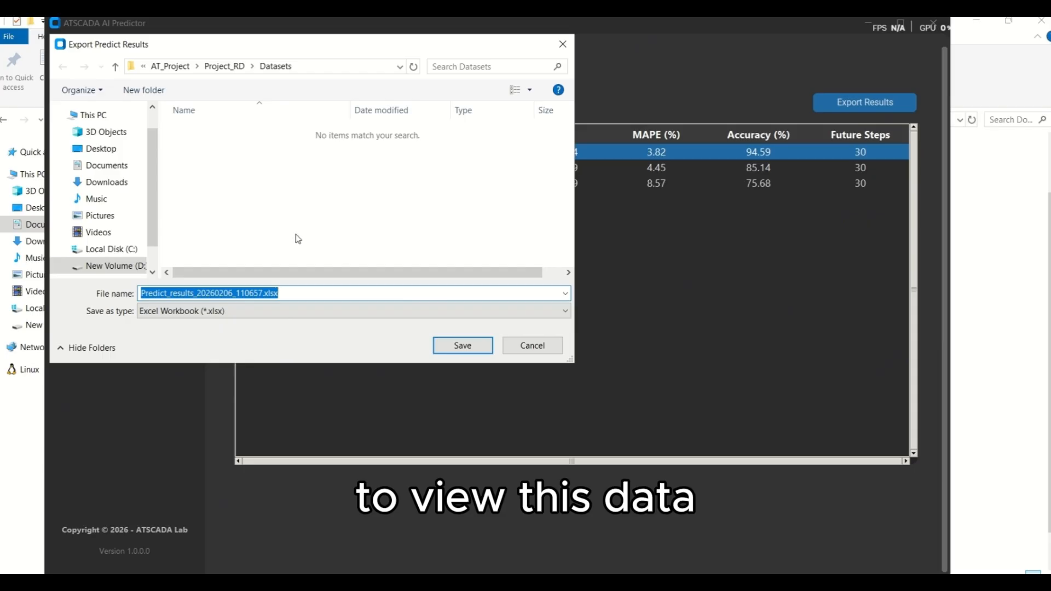
click(102, 148)
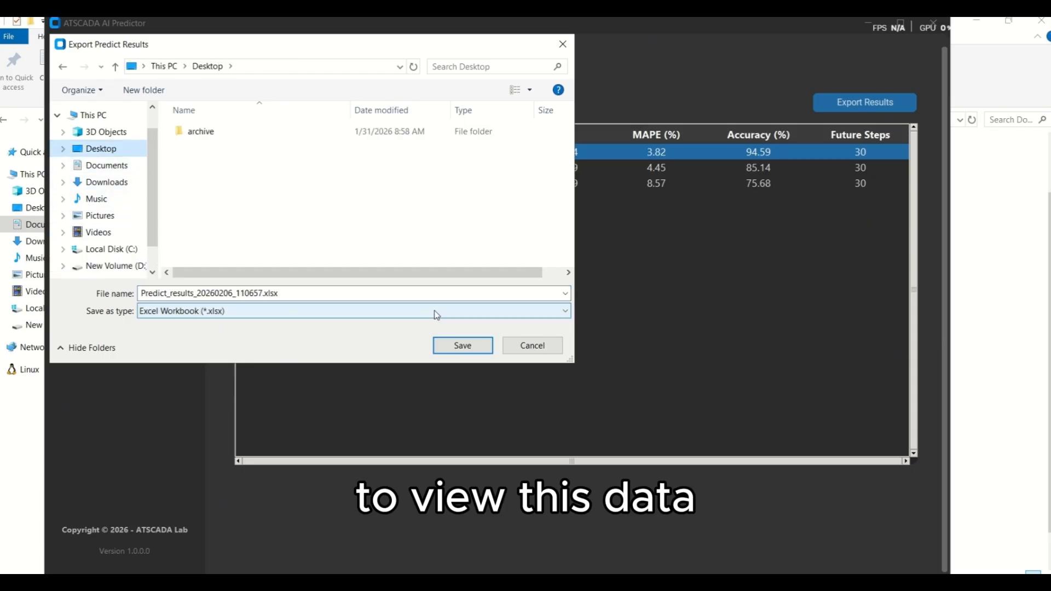
click(462, 345)
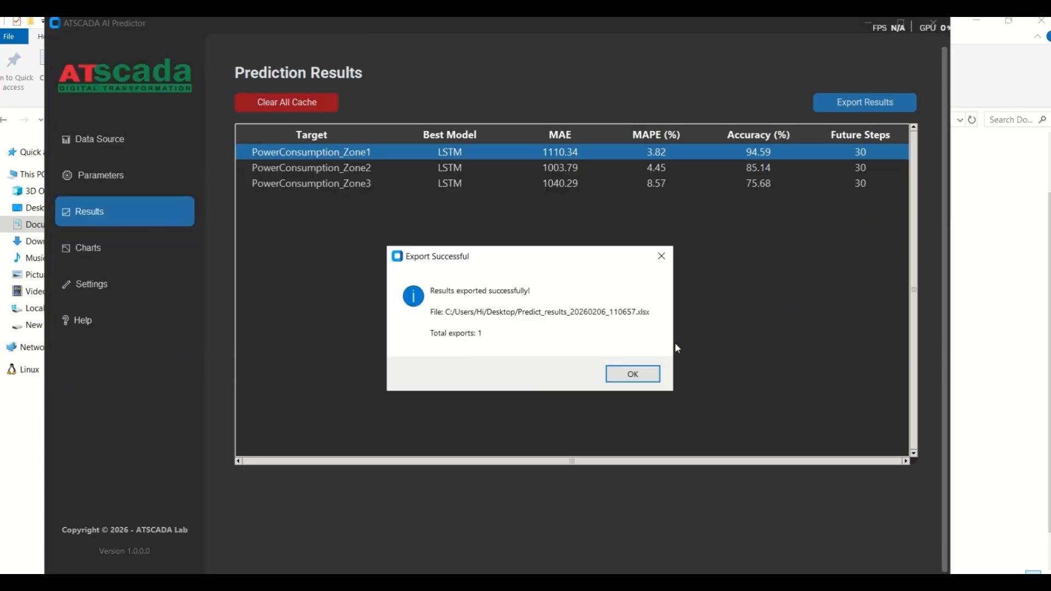
click(646, 377)
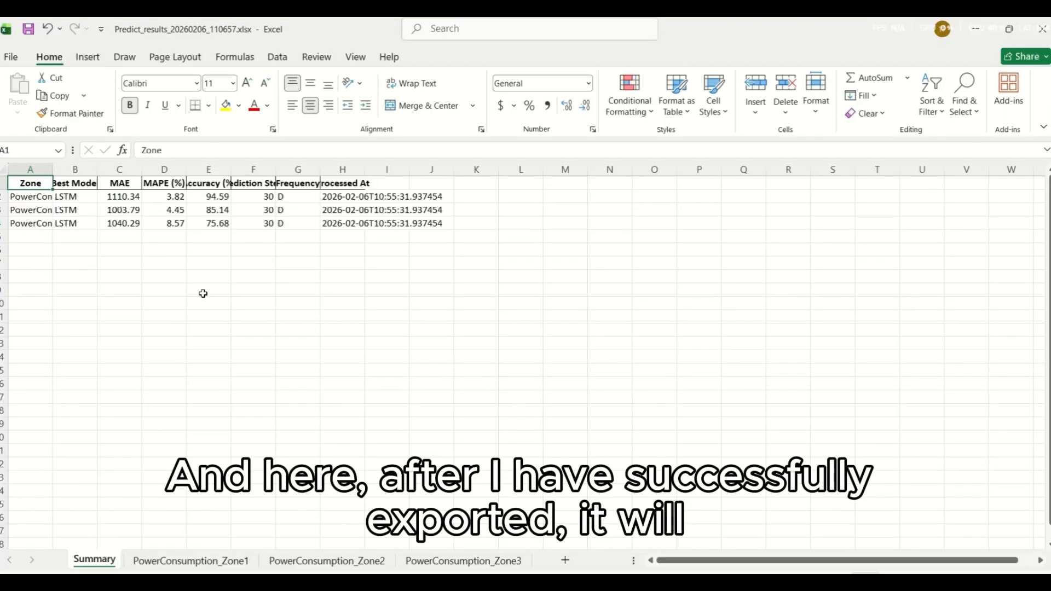
Step: Fit the column widths from Zone through Prediction Steps to their contents in the exported workbook's Summary sheet
double_click(53, 170)
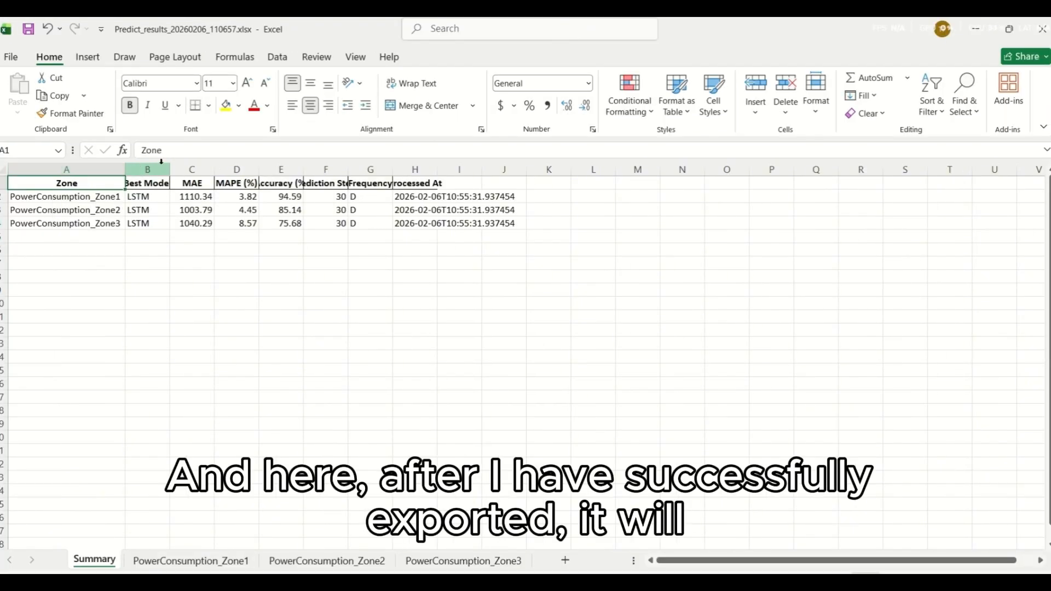
double_click(222, 170)
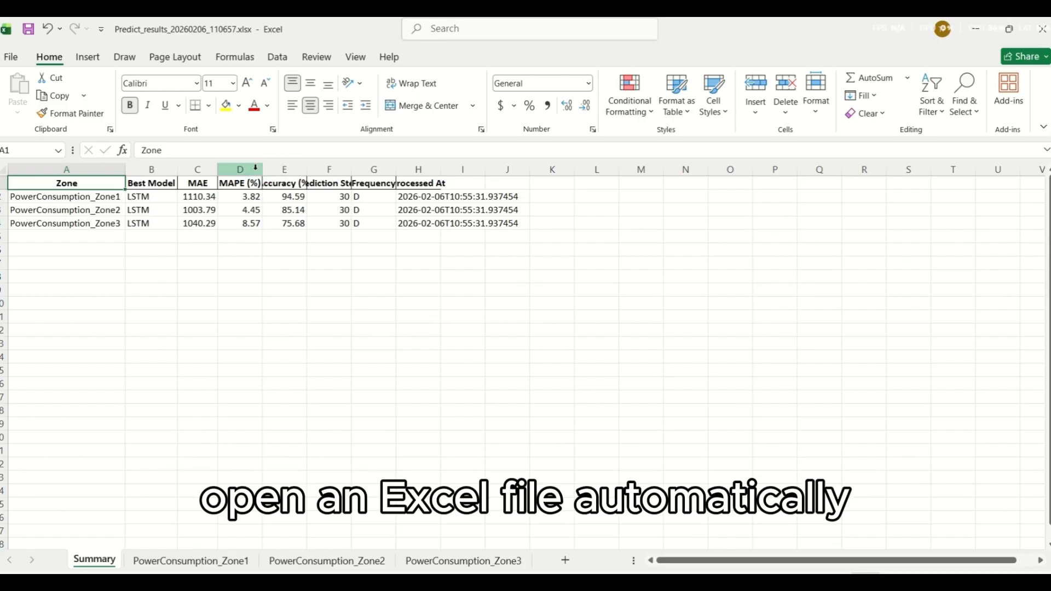
drag(263, 169, 264, 170)
double_click(307, 170)
double_click(369, 170)
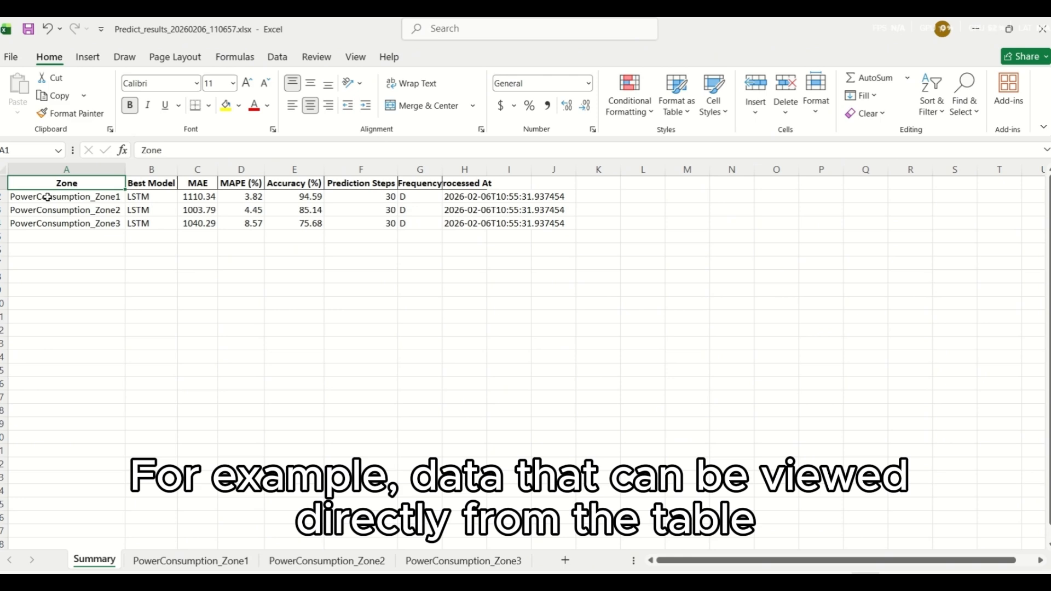
Step: Compare the Summary scores in A2:F4 with the ATSCADA AI Predictor results, and open the PowerConsumption_Zone1 sheet in Excel
drag(47, 198, 406, 236)
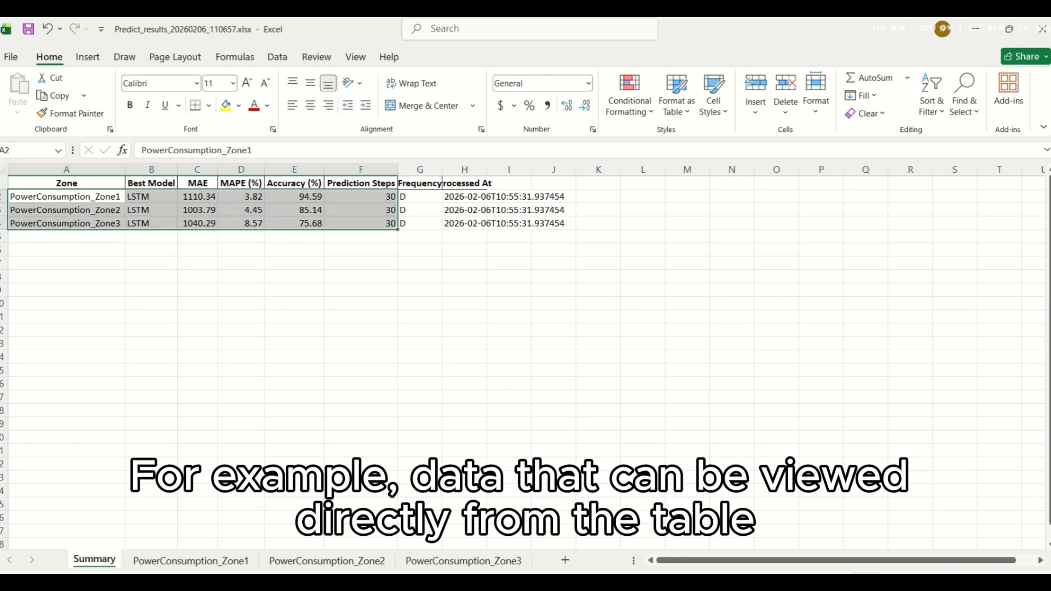
key(alt+Tab)
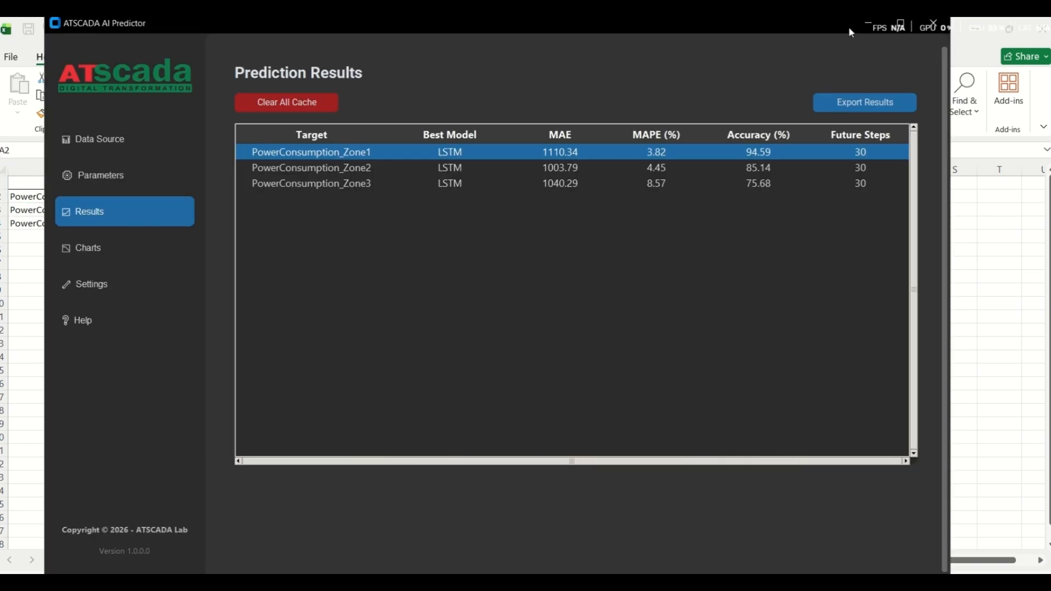
click(875, 27)
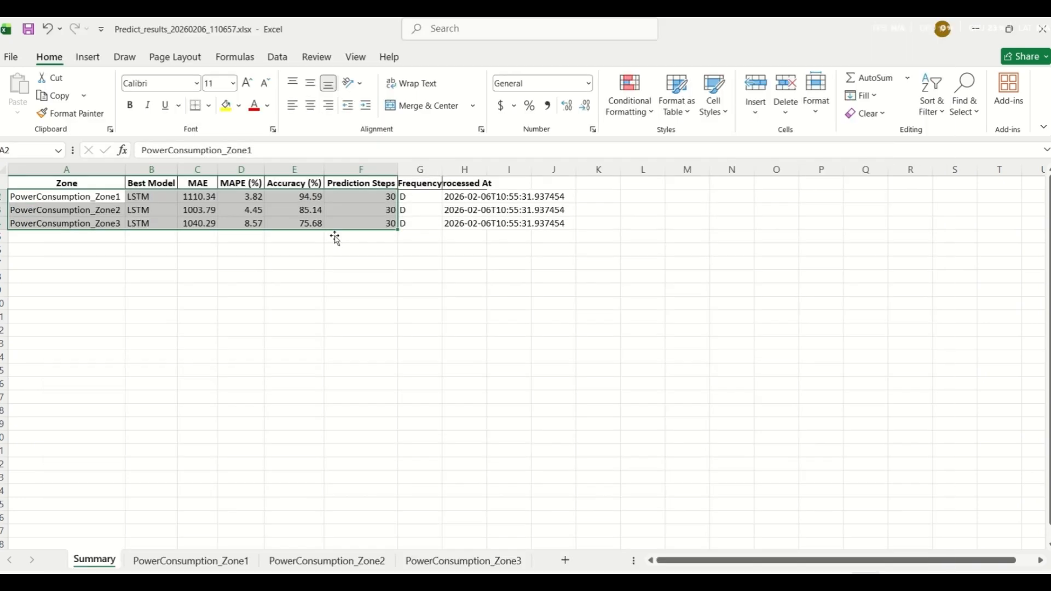
click(207, 564)
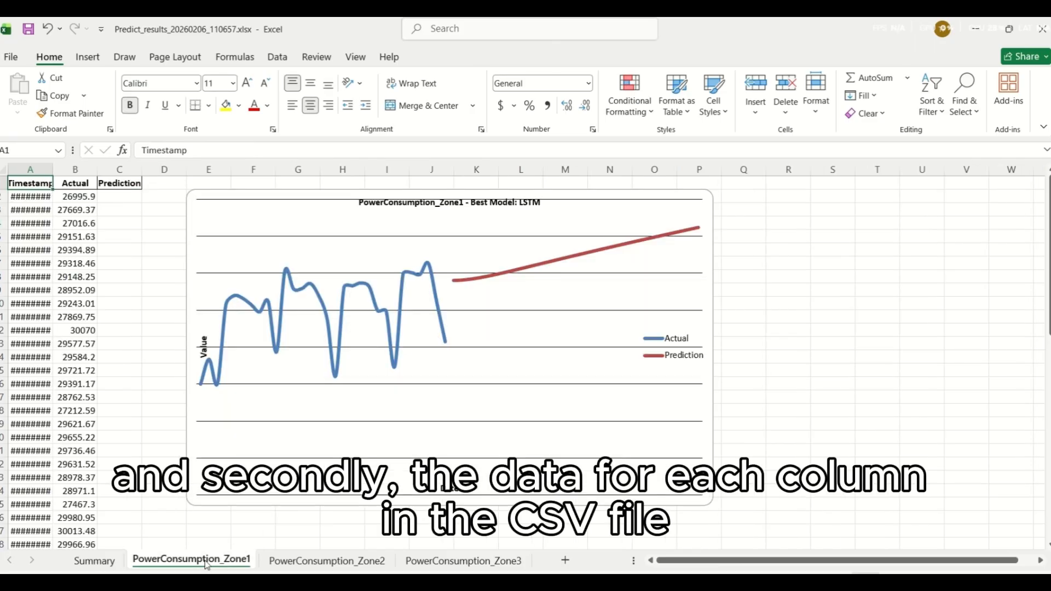
Step: Fit the Timestamp column to its contents in the PowerConsumption_Zone1 sheet and glance at the PowerConsumption_Zone2 sheet before returning
double_click(53, 169)
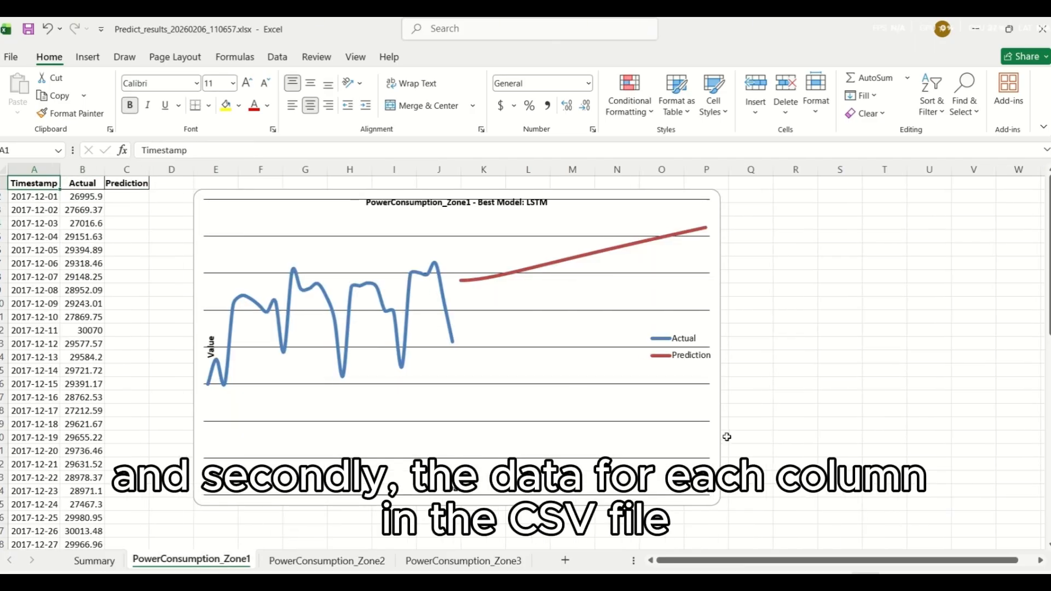
click(514, 561)
click(327, 560)
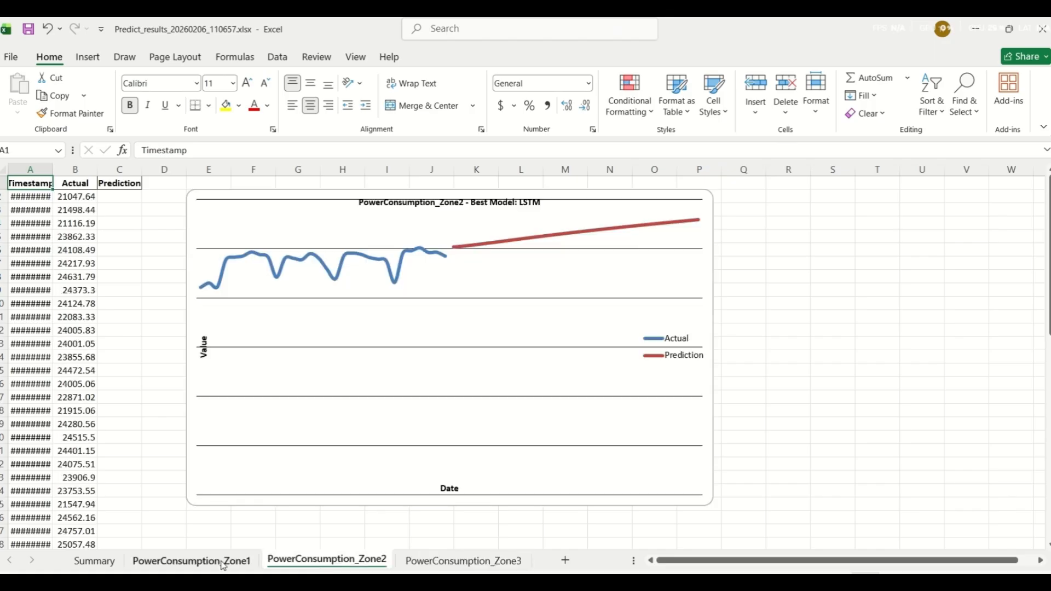
click(191, 560)
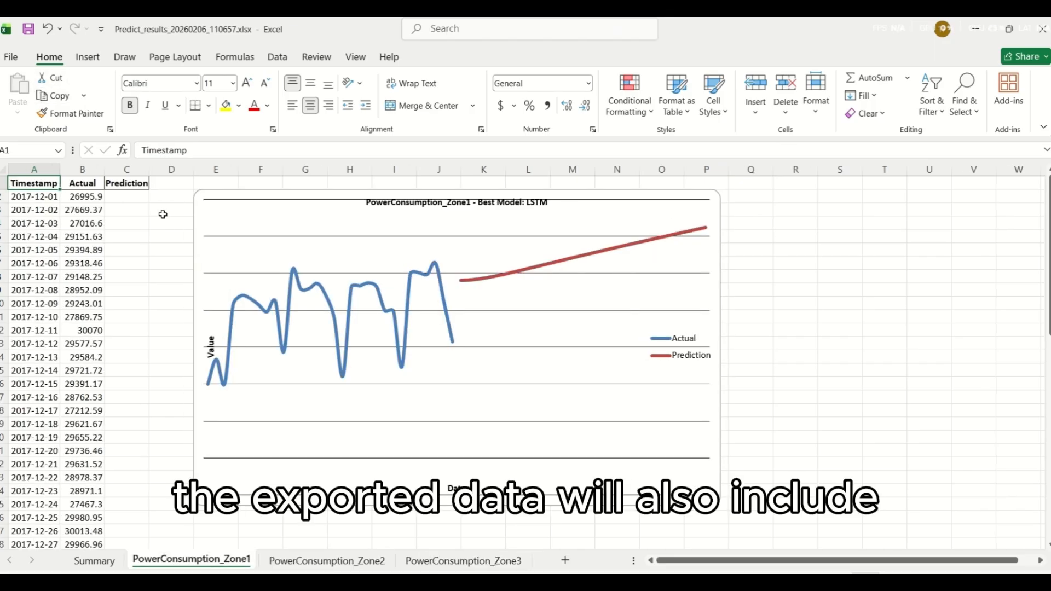
Step: Examine the historical Actual values dated 2017-12-01 to 2017-12-30 in the PowerConsumption_Zone1 sheet
scroll(163, 214, down, 9)
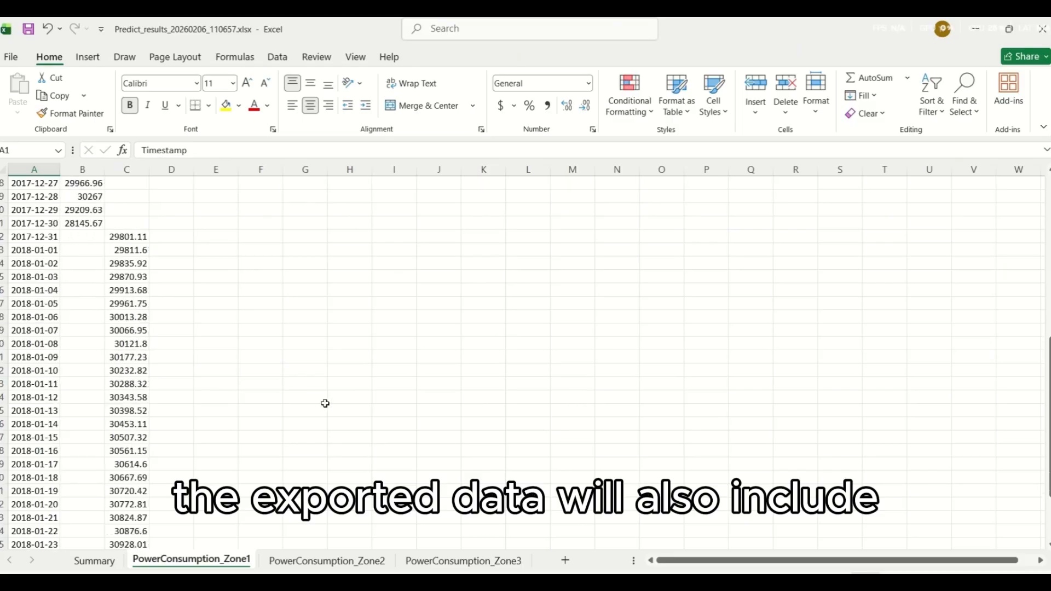
scroll(207, 342, up, 8)
scroll(207, 341, up, 1)
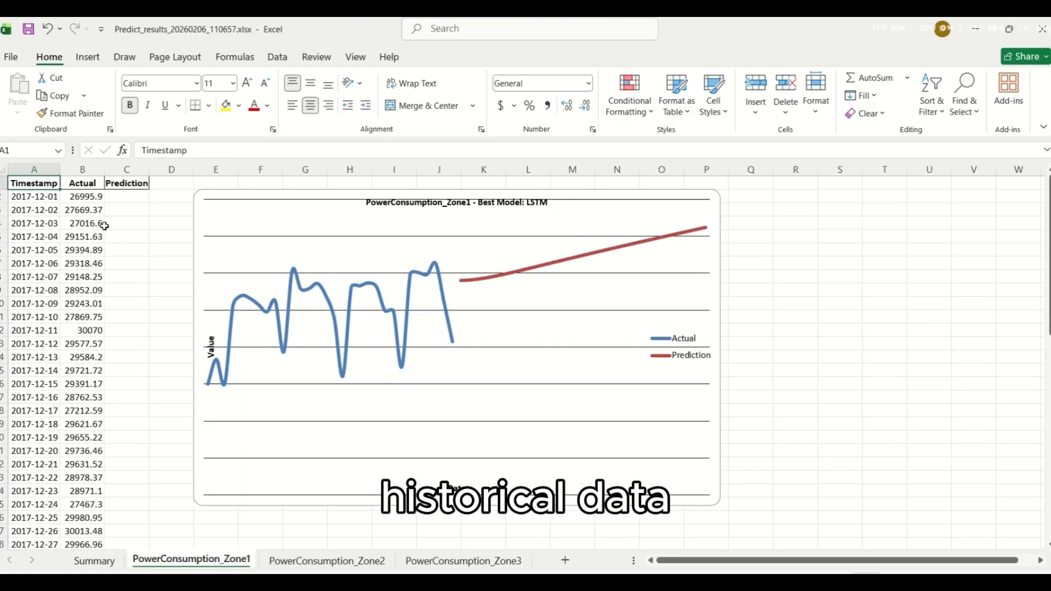
click(129, 221)
drag(86, 197, 87, 355)
scroll(153, 293, down, 4)
scroll(150, 383, up, 3)
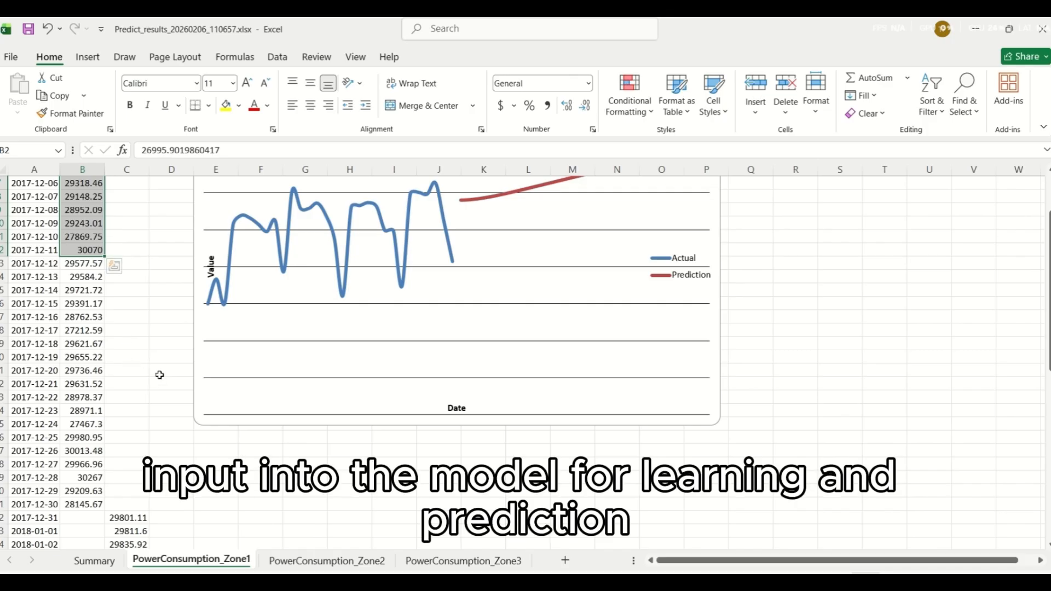
scroll(164, 373, up, 2)
scroll(178, 379, down, 6)
scroll(339, 381, up, 2)
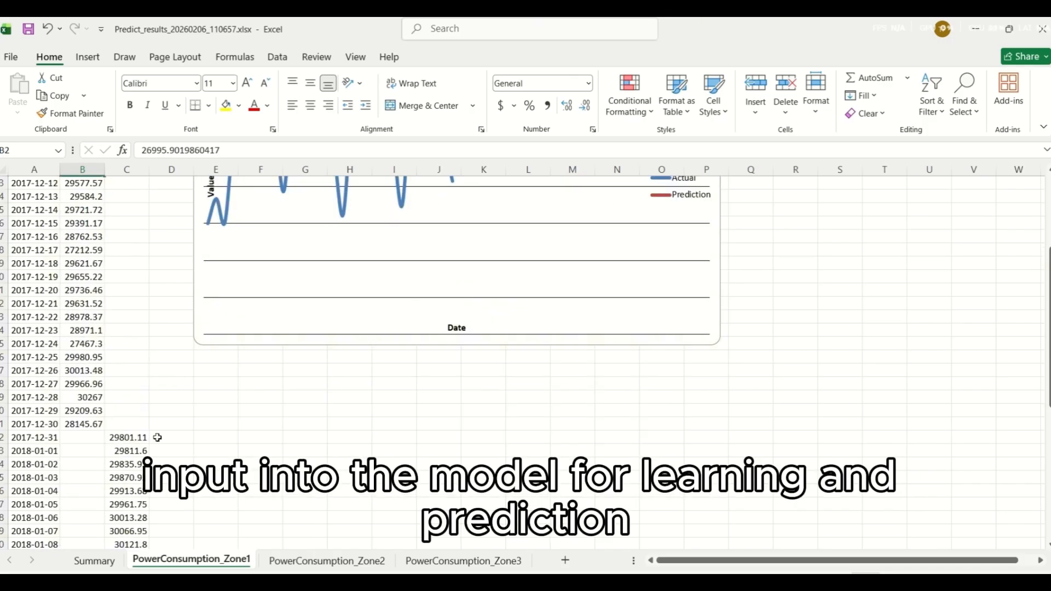
scroll(158, 339, up, 4)
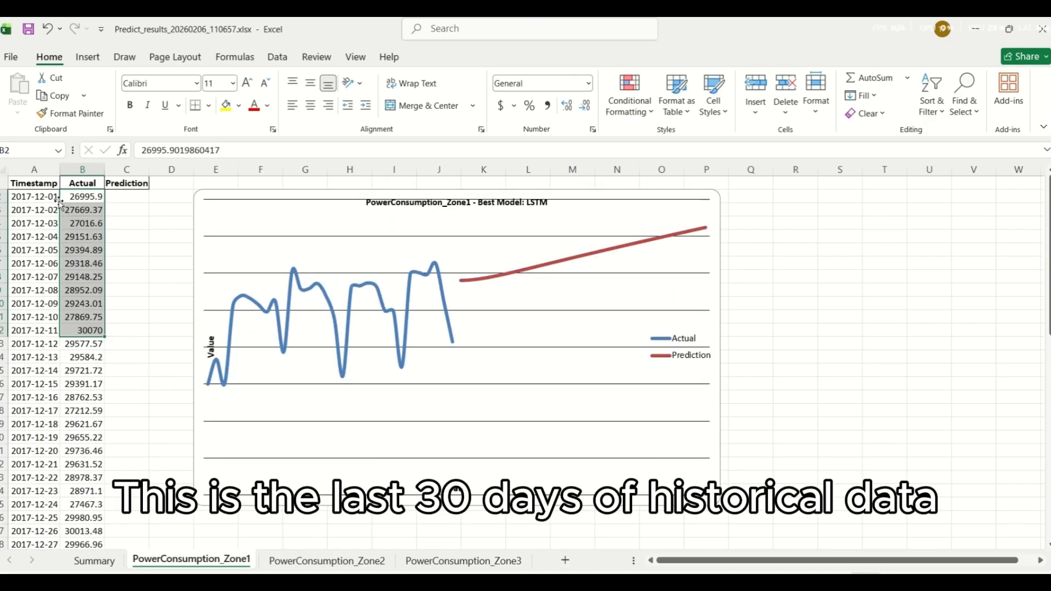
scroll(94, 246, down, 2)
scroll(197, 347, down, 1)
scroll(188, 242, up, 3)
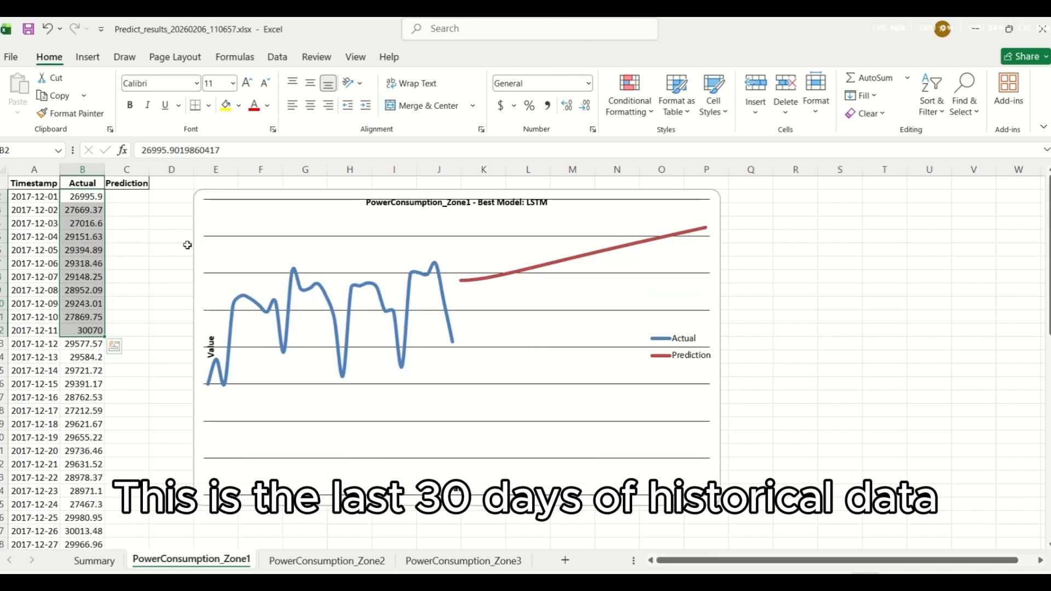
scroll(167, 241, down, 3)
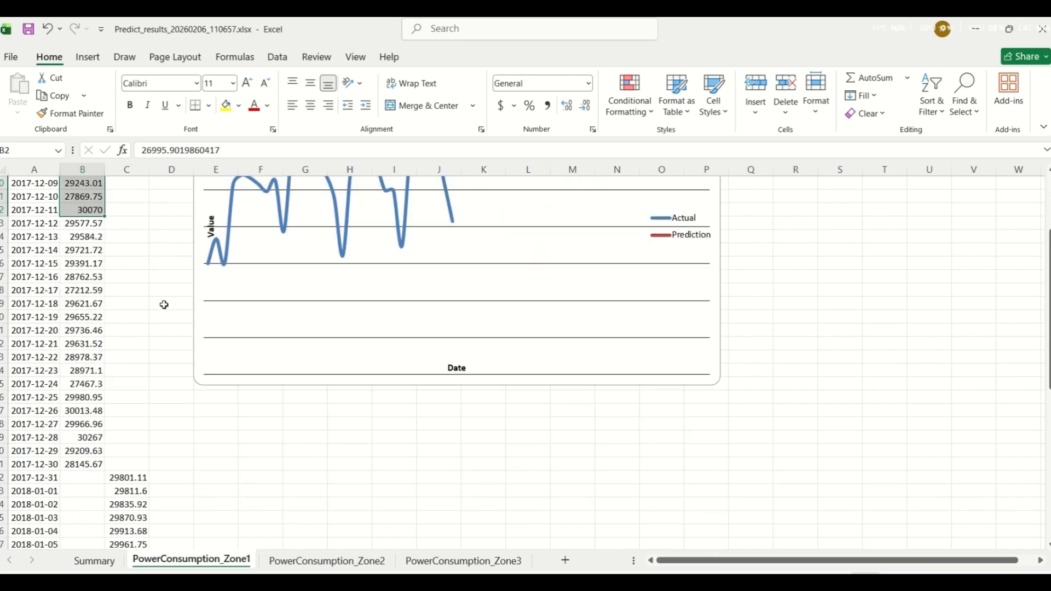
scroll(164, 305, up, 3)
scroll(141, 227, down, 9)
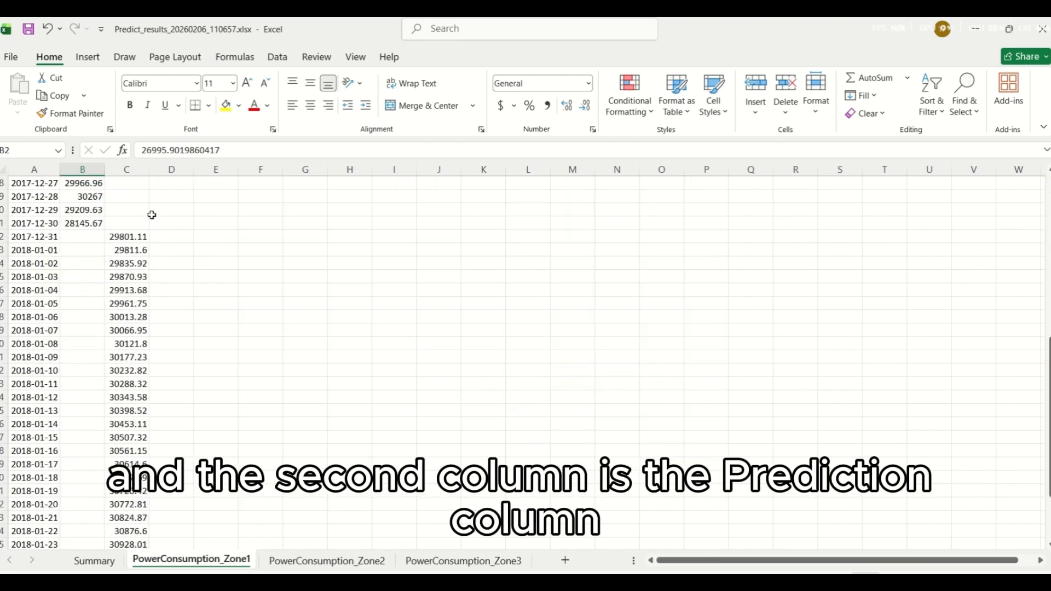
Step: Look through the Prediction column of the PowerConsumption_Zone1 sheet from 2017-12-31 to 2018-01-29
drag(141, 236, 133, 285)
click(271, 289)
scroll(270, 289, down, 4)
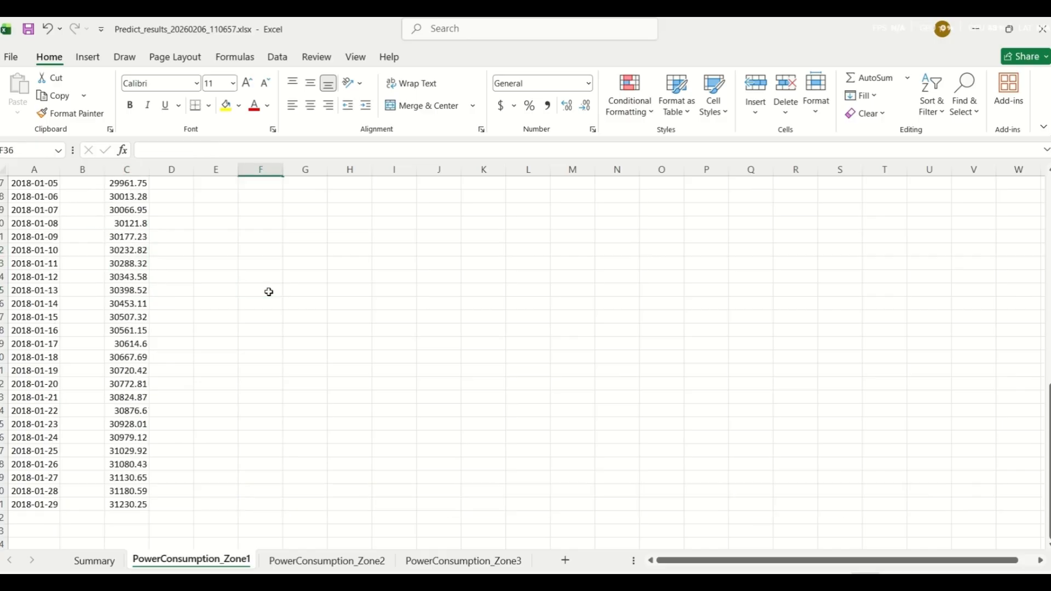
scroll(286, 382, up, 2)
scroll(343, 548, up, 2)
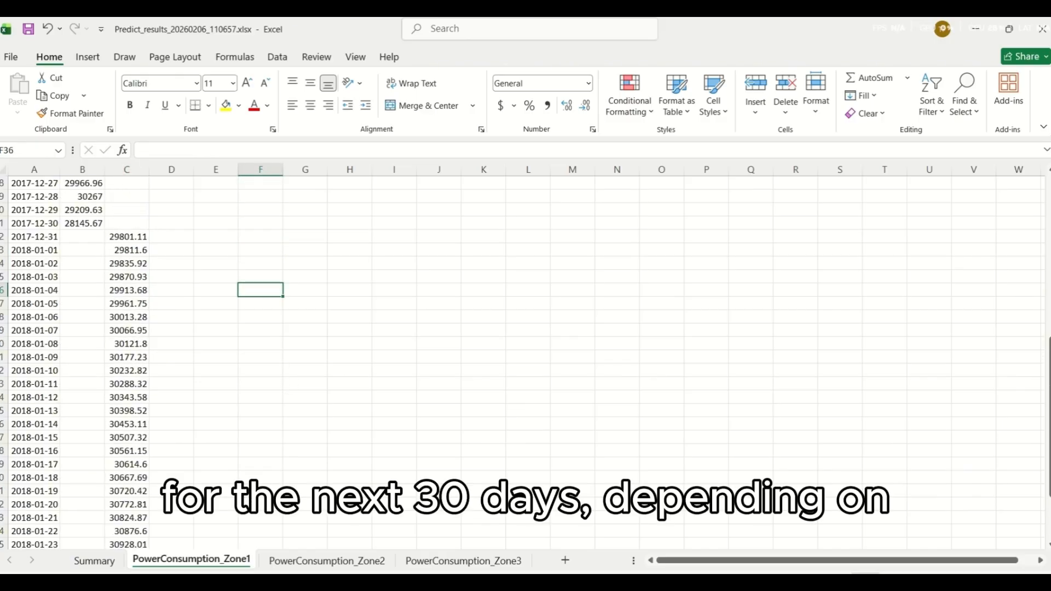
Step: Switch to ATSCADA AI Predictor to check the number of future steps in Prediction Parameters, and return to the Excel workbook
key(alt+Tab)
click(122, 182)
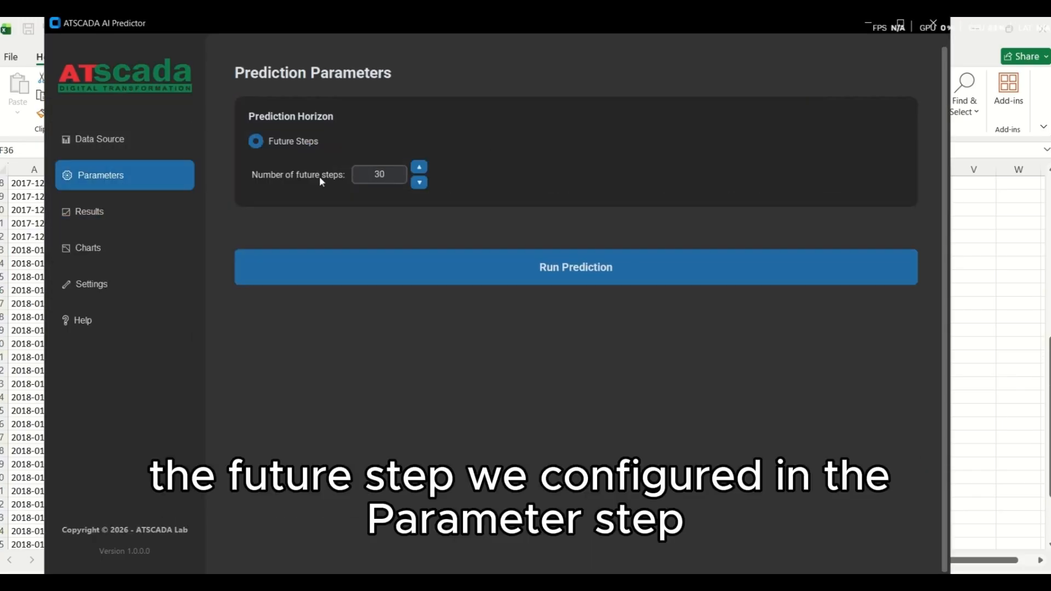
click(862, 23)
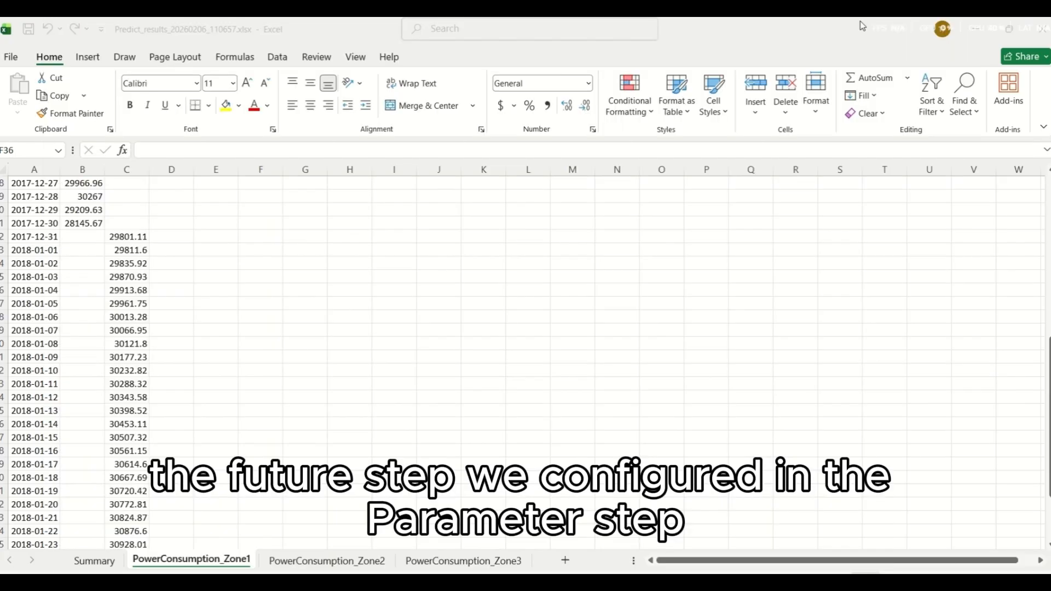
Step: Highlight the first Zone1 predictions in C32:C36 and compare the forecast values with their dates
click(126, 234)
drag(129, 254, 130, 296)
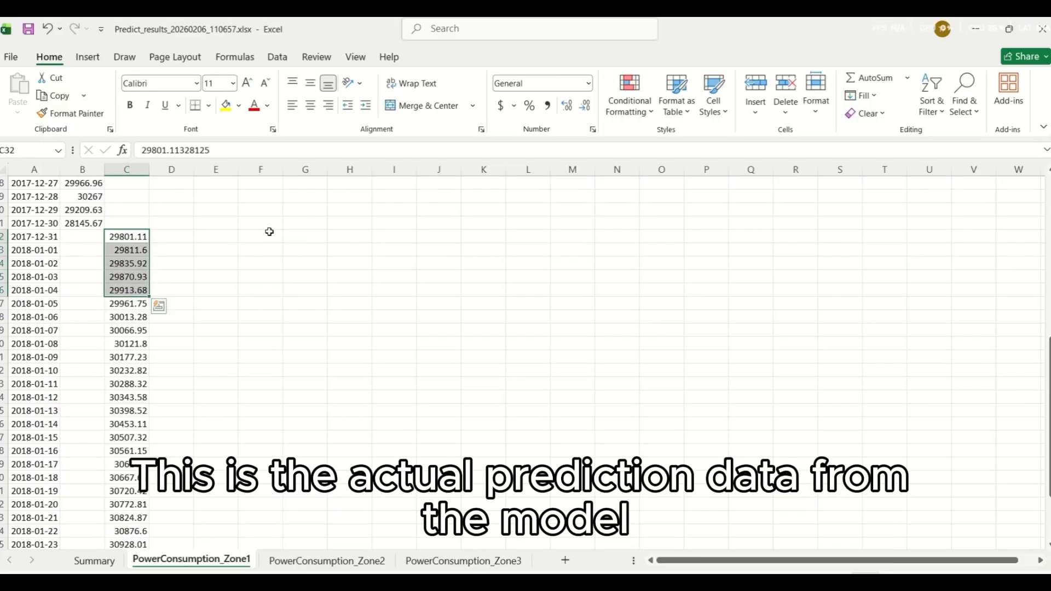
click(274, 233)
click(137, 231)
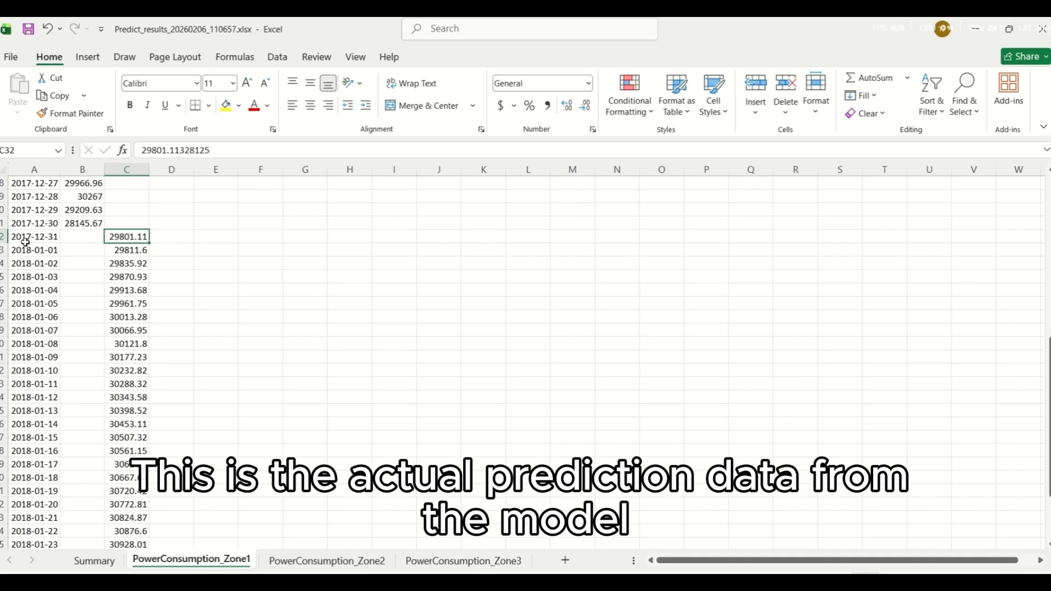
scroll(161, 347, down, 7)
scroll(156, 337, up, 6)
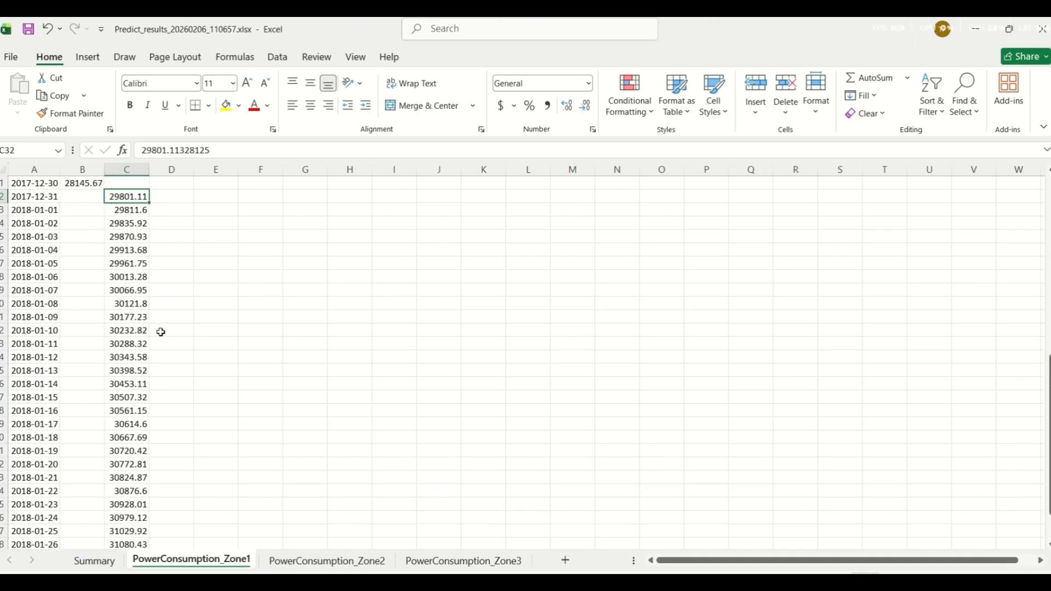
scroll(160, 332, up, 4)
Step: Review the Actual and Prediction data and charts in the PowerConsumption_Zone2 and PowerConsumption_Zone3 sheets, and return to the Summary sheet
click(327, 560)
scroll(111, 402, down, 4)
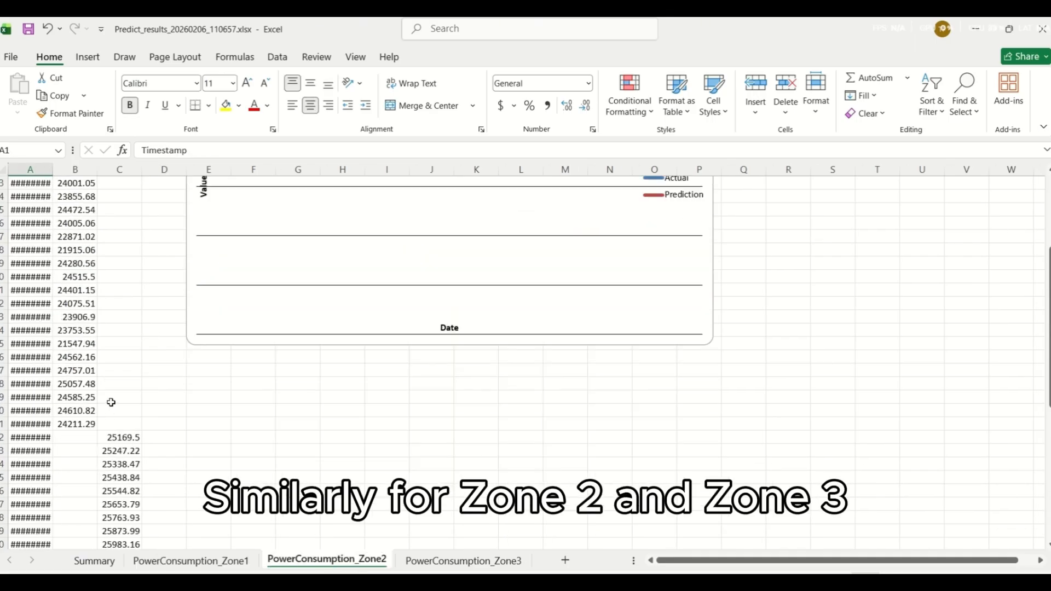
scroll(318, 389, down, 4)
scroll(317, 389, up, 8)
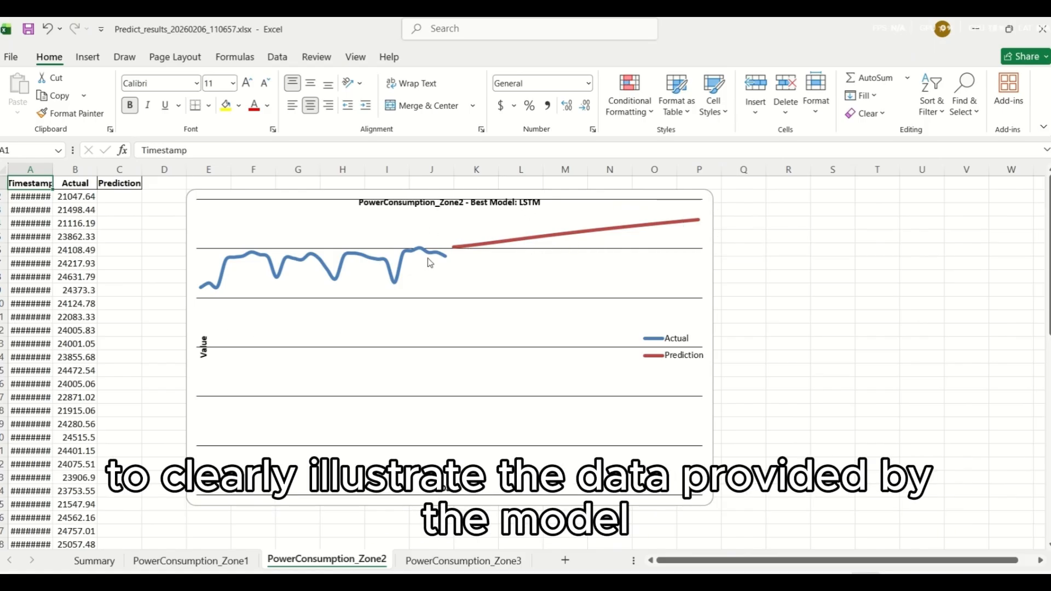
click(496, 564)
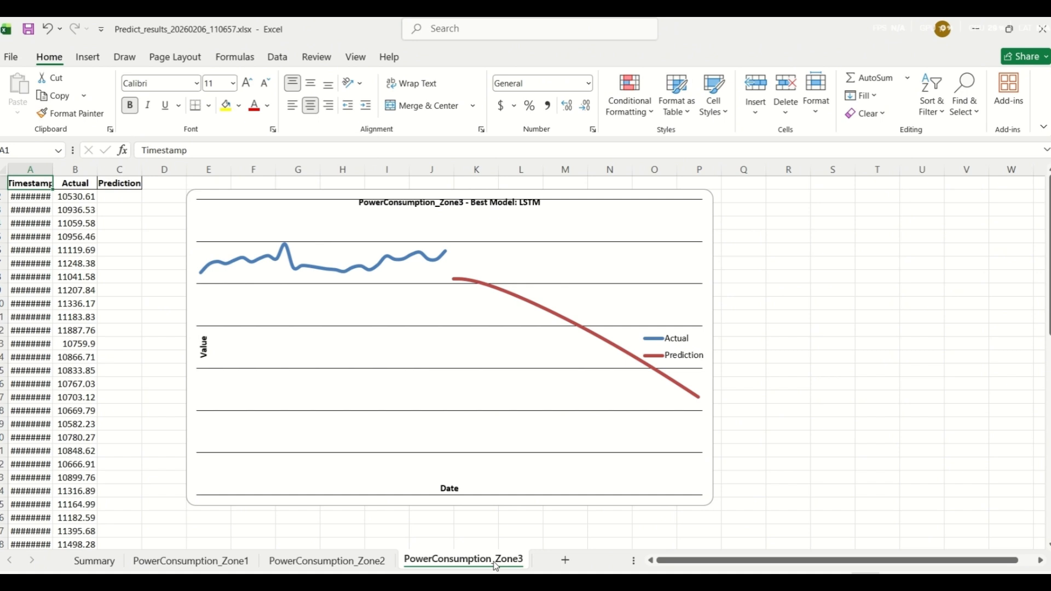
click(328, 565)
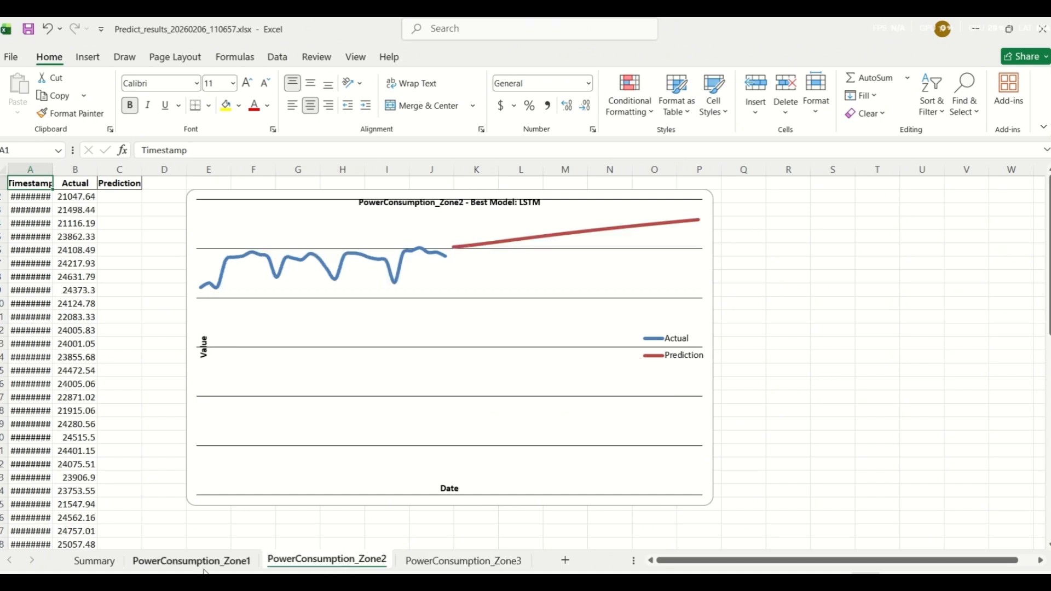
click(141, 567)
click(96, 561)
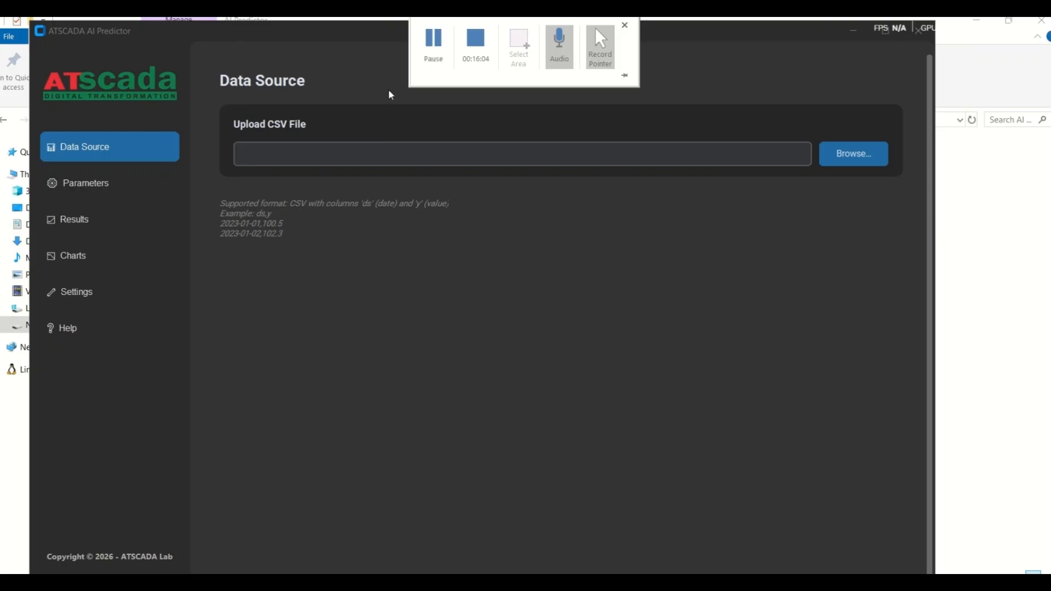
click(163, 182)
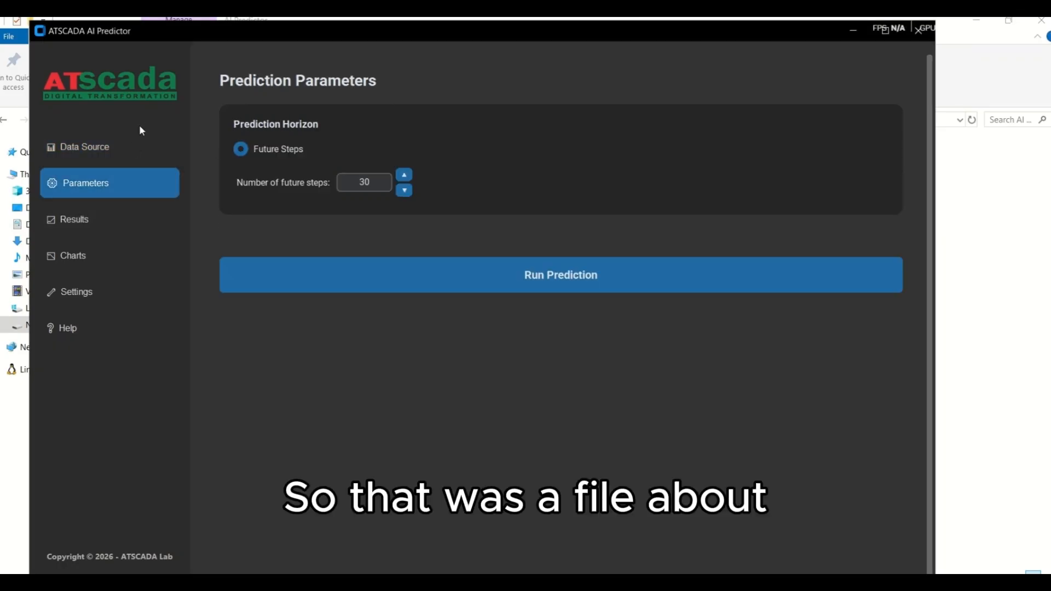
click(129, 148)
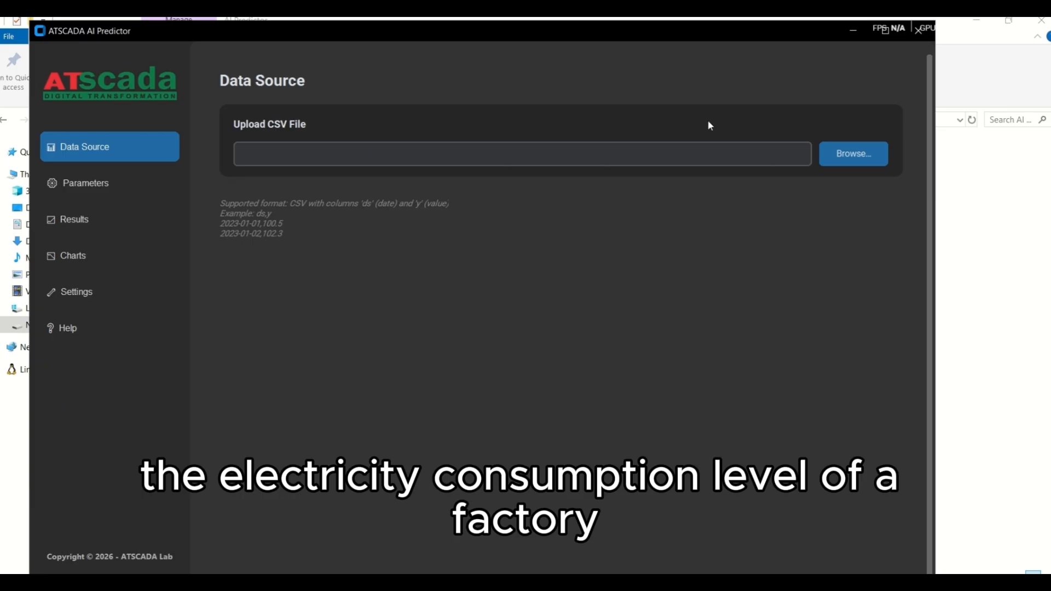
drag(692, 34, 712, 30)
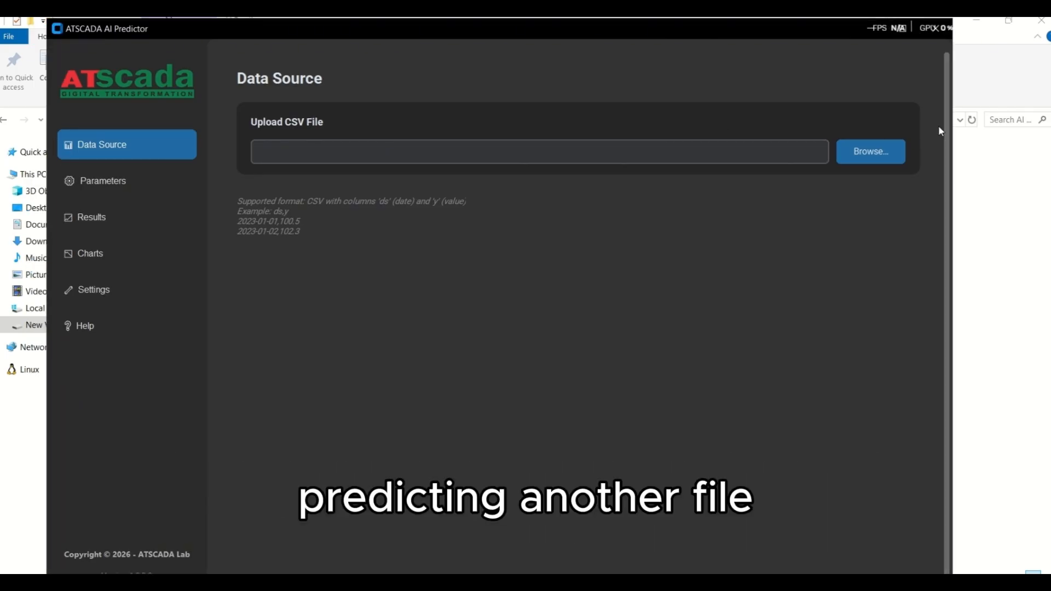
drag(736, 34, 732, 33)
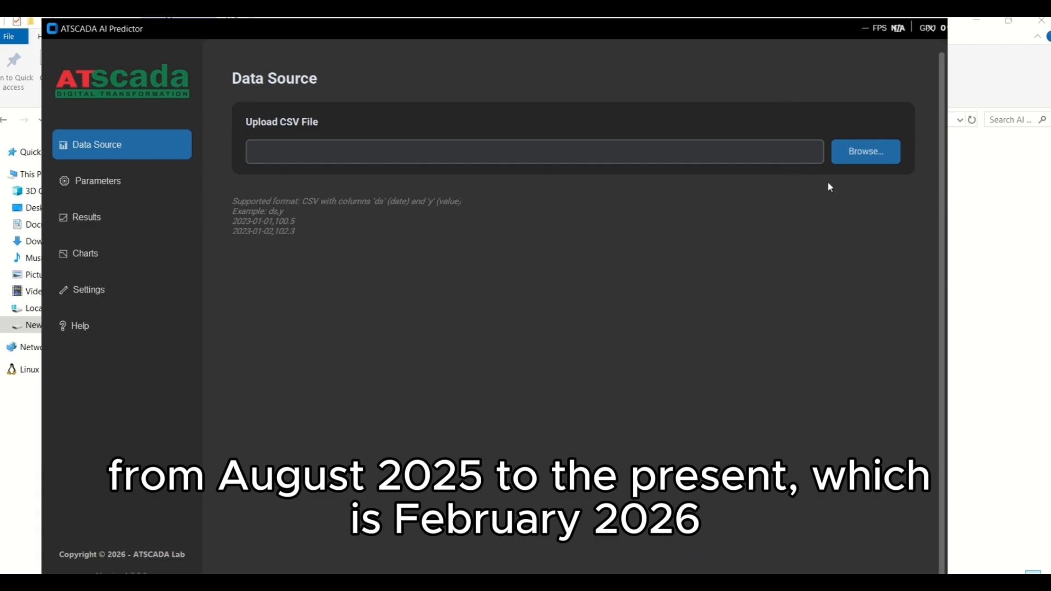
Step: Open the CSV file selection, and in Excel fit the ds column of Dữ liệu Lịch sử Bitcoin.csv to its contents and review the data
click(851, 160)
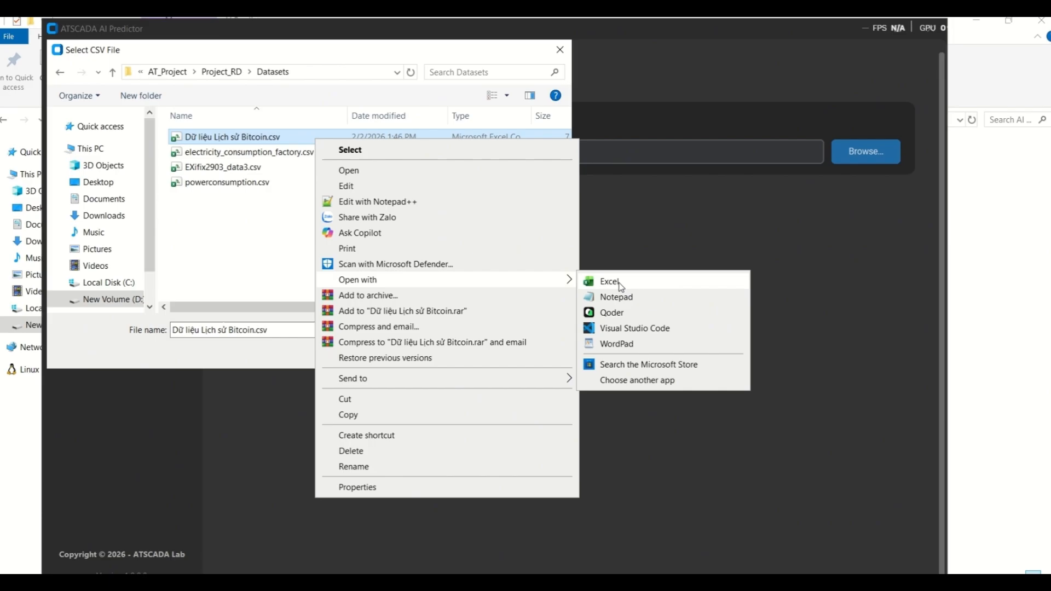
click(621, 283)
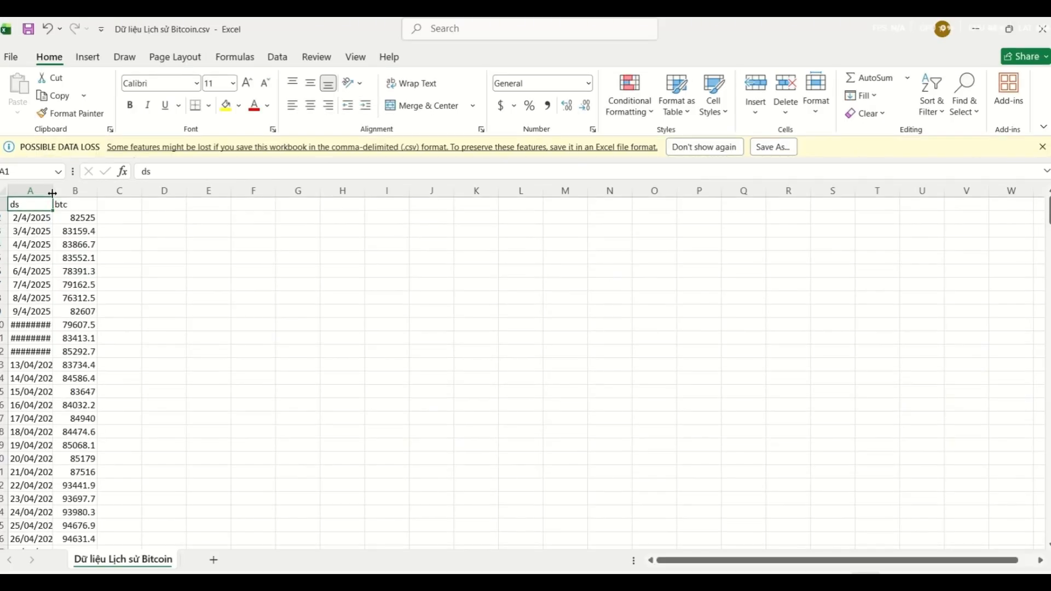
double_click(52, 193)
scroll(190, 274, down, 7)
scroll(223, 280, up, 7)
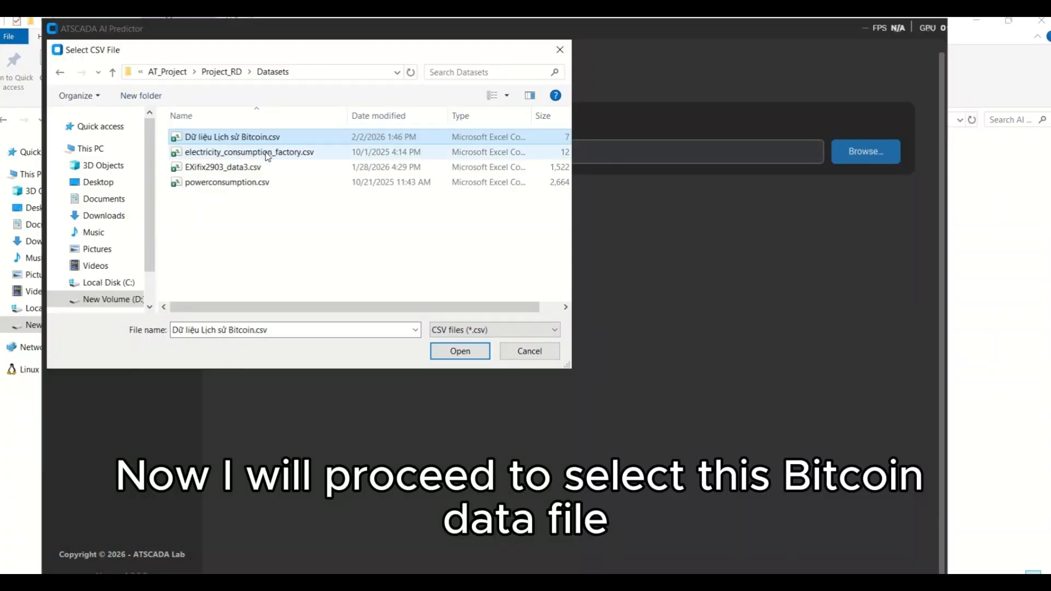
Step: Load Dữ liệu Lịch sử Bitcoin.csv from the Datasets folder as the data source and run a prediction with 30 future steps
click(263, 152)
double_click(275, 137)
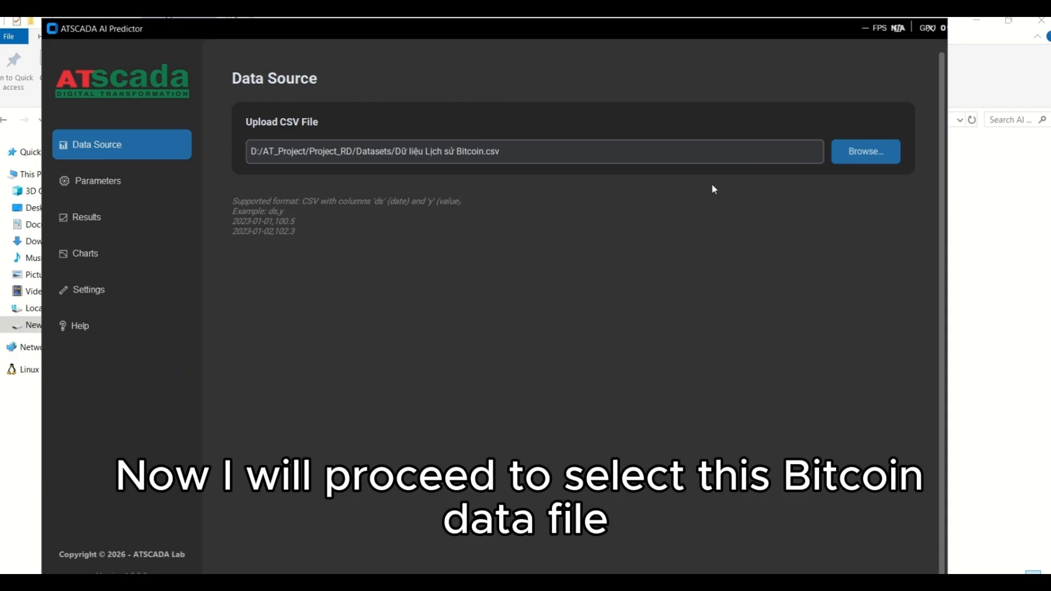
click(84, 181)
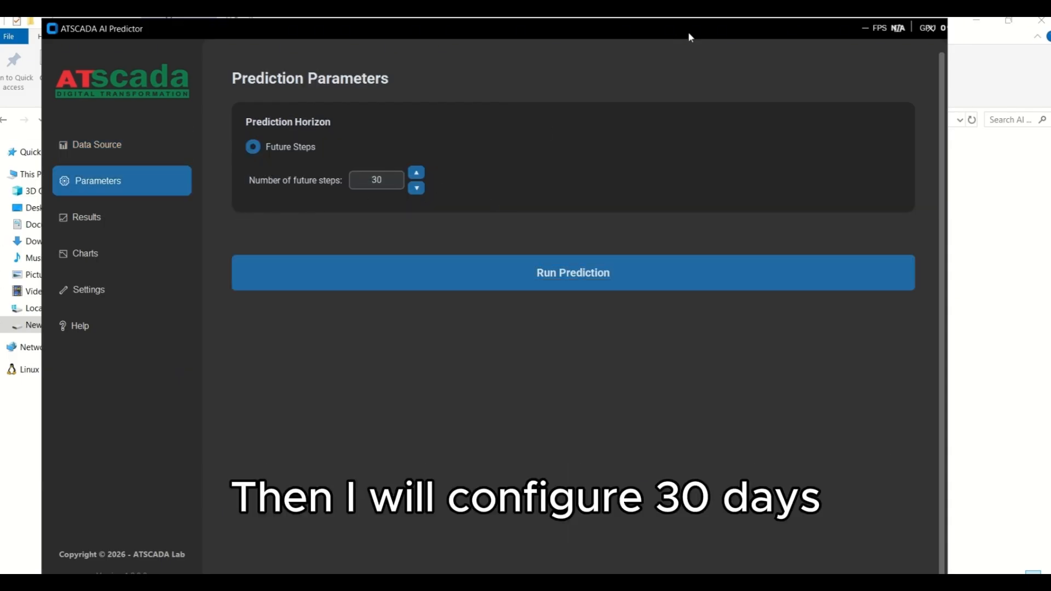
click(513, 278)
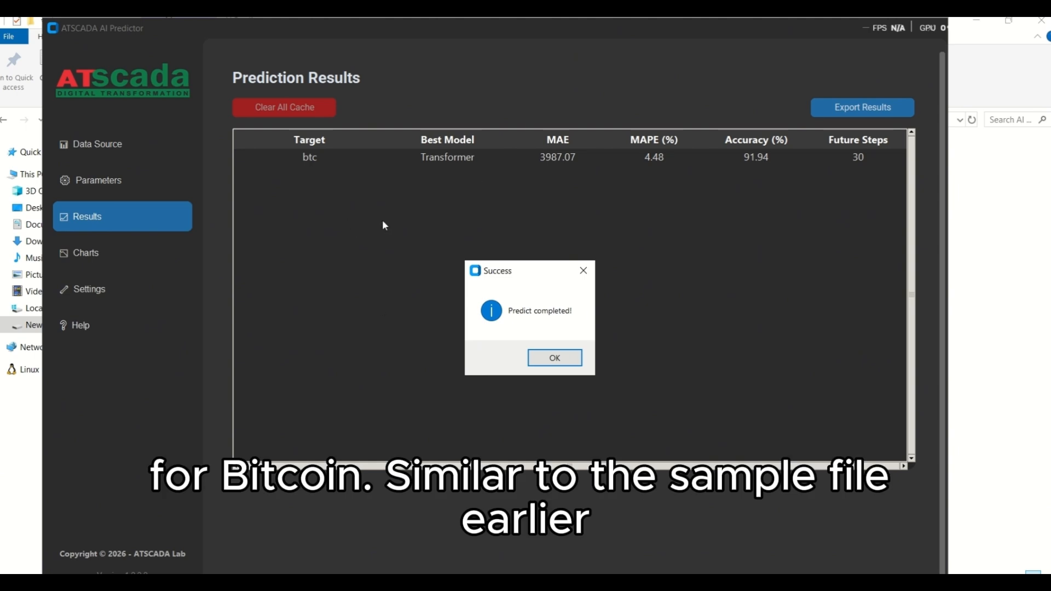
Step: Dismiss the completion message and select the btc row in the prediction results to inspect its scores
click(567, 353)
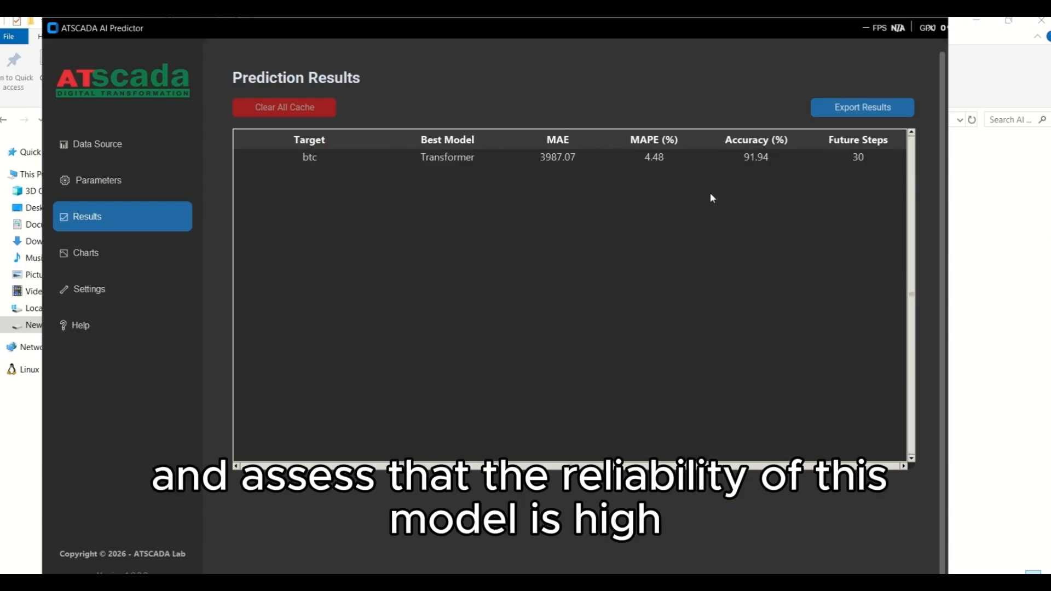
click(770, 162)
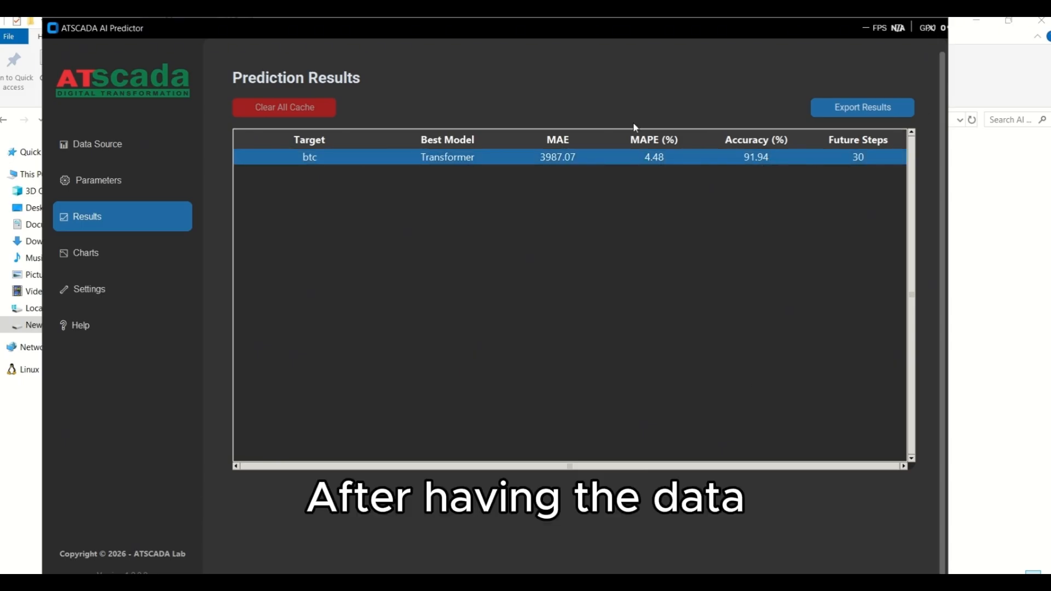
Step: Open the btc prediction chart, zoom in on the Validation period and the Test period in turn, and restore the full view
click(158, 258)
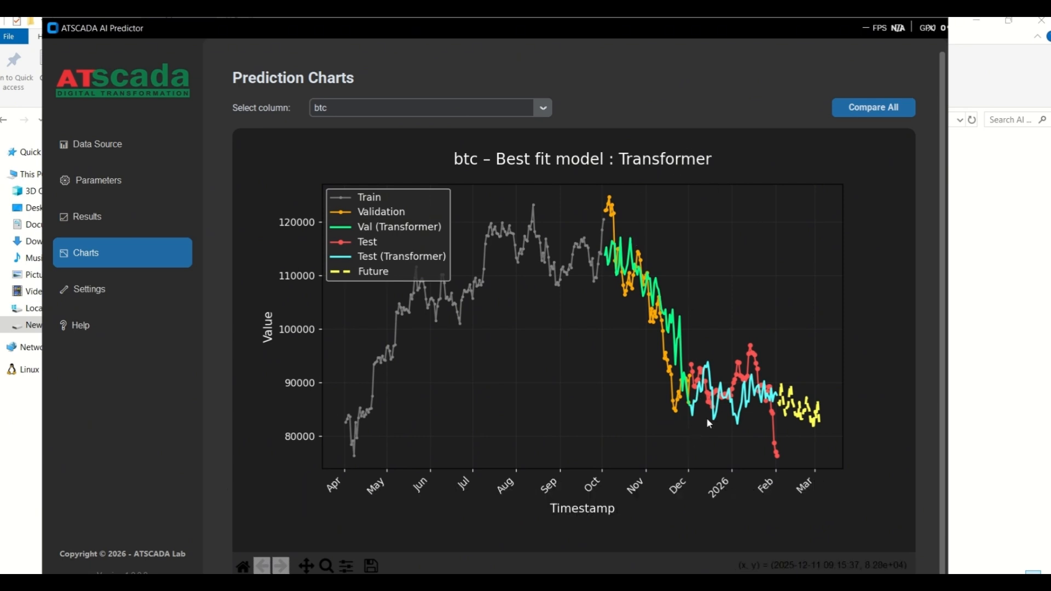
click(326, 565)
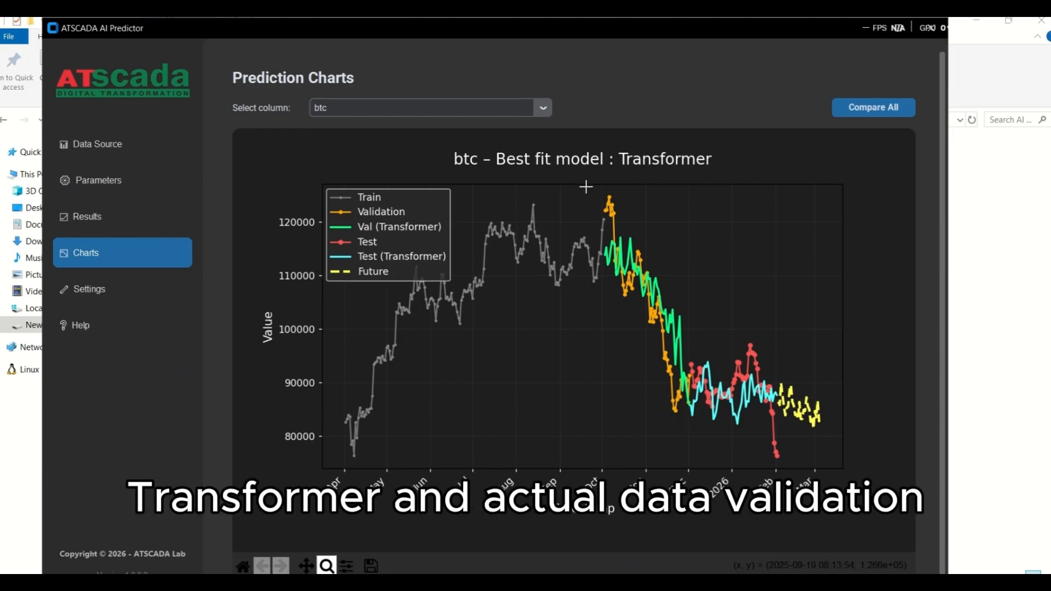
drag(585, 187, 710, 451)
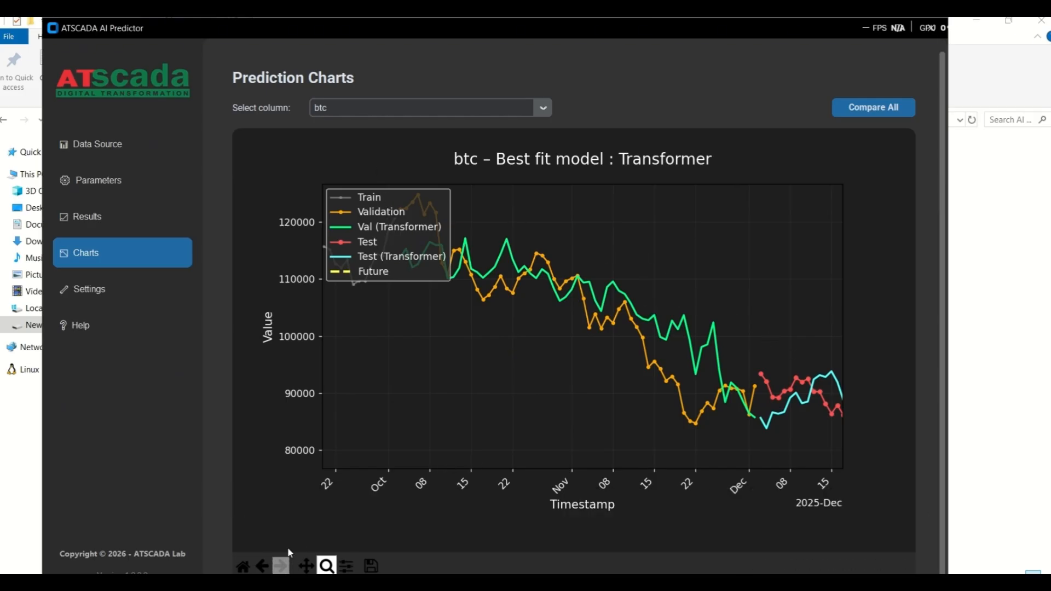
click(262, 563)
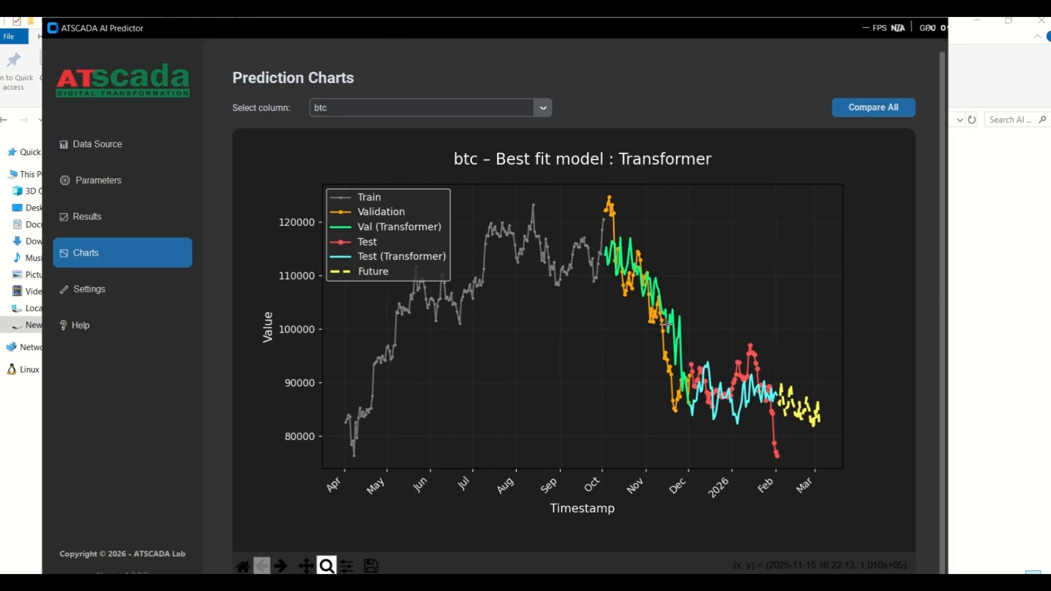
drag(681, 326, 805, 464)
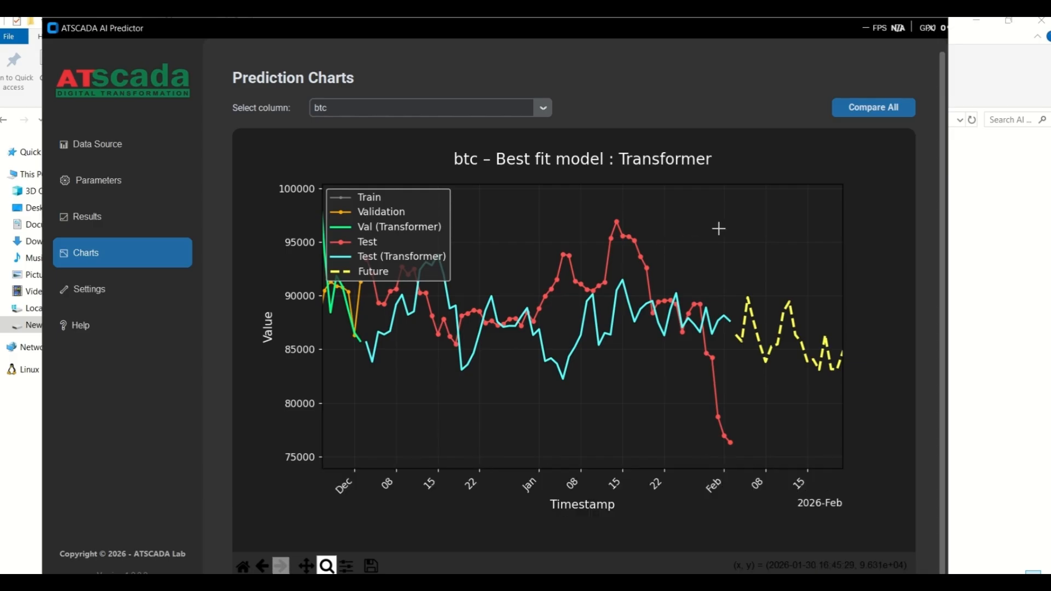
click(242, 566)
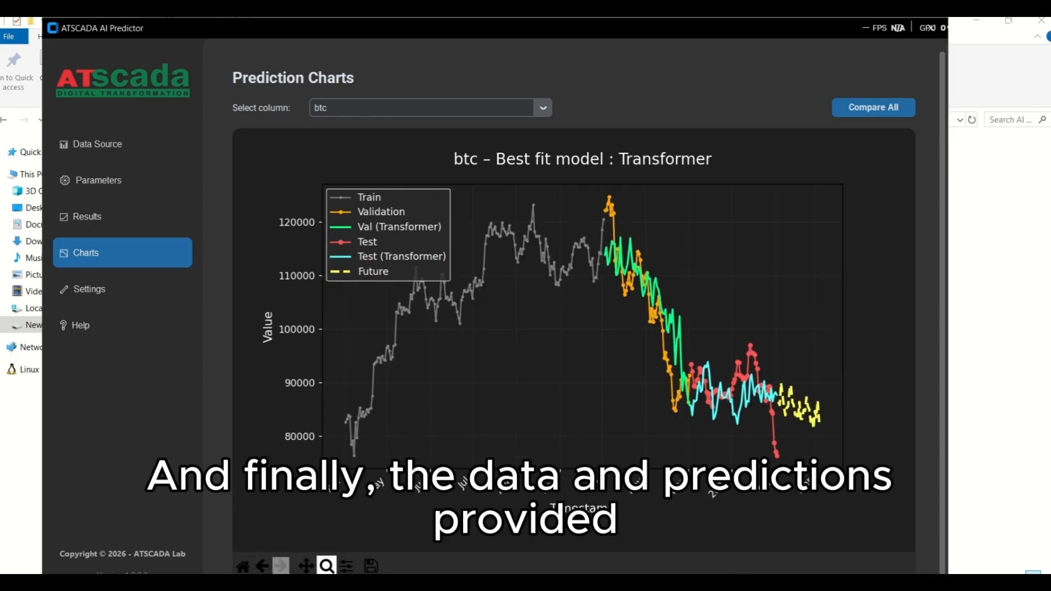
Step: Zoom the btc chart in on the dashed Future forecast section to examine the predicted values
click(327, 566)
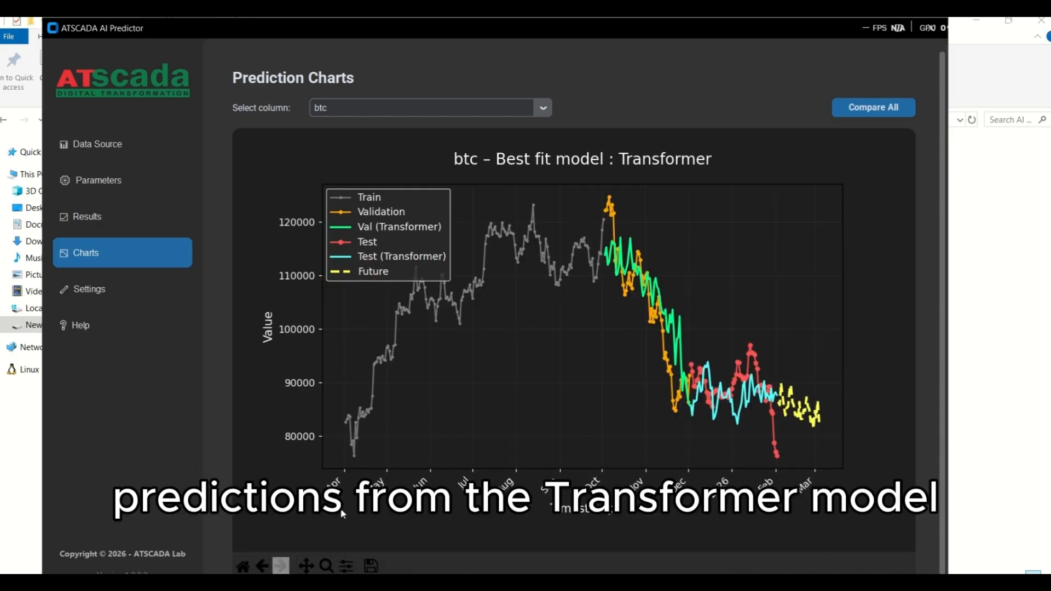
click(328, 559)
drag(758, 340, 846, 457)
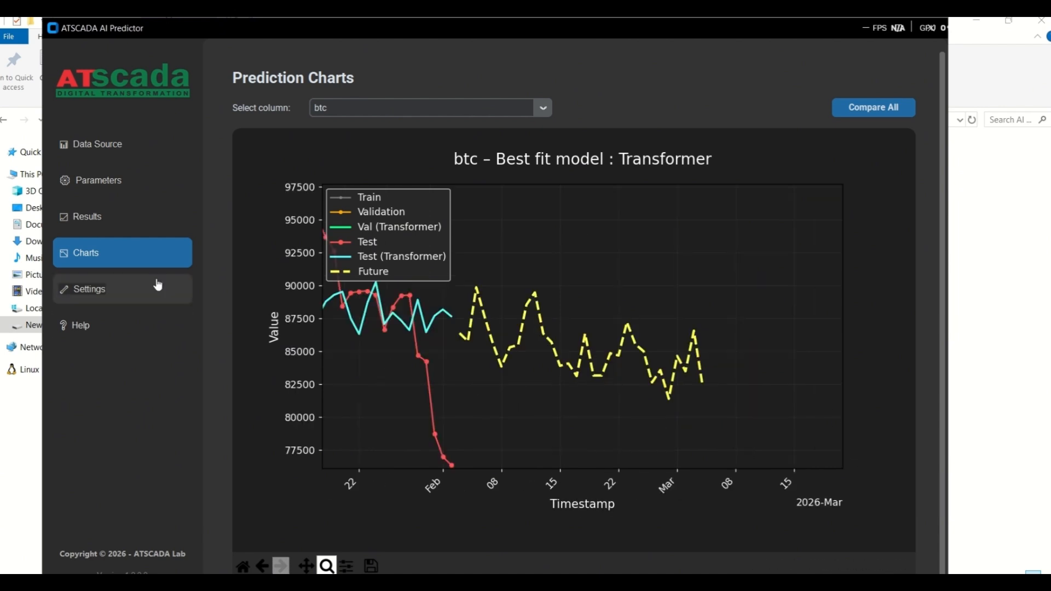
Step: Export the btc prediction results to the Desktop as Predict_results_20260206_111400.xlsx and open the workbook in Excel
click(129, 224)
click(875, 108)
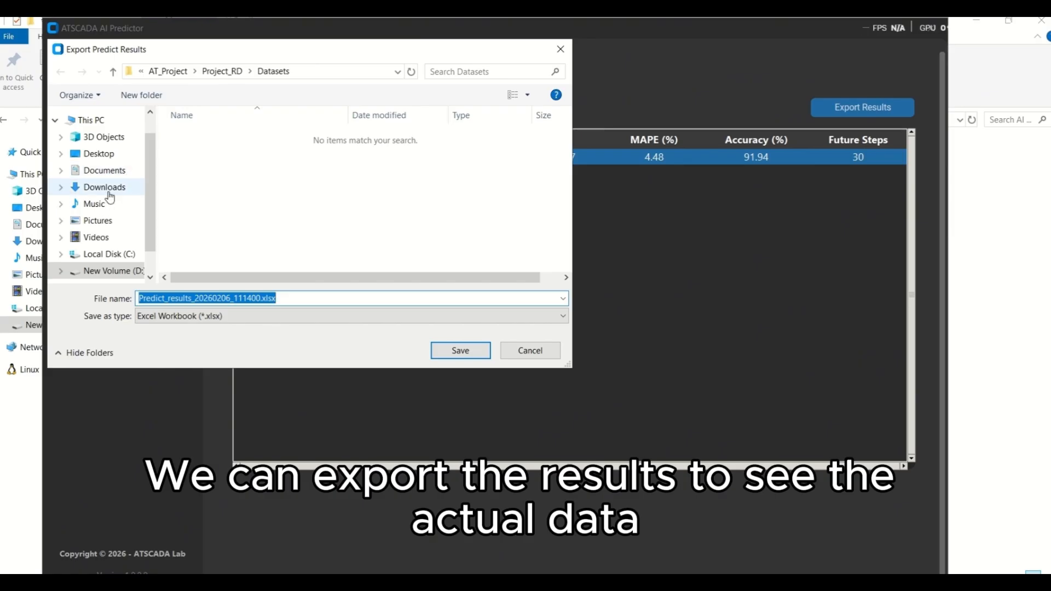
click(96, 154)
click(462, 350)
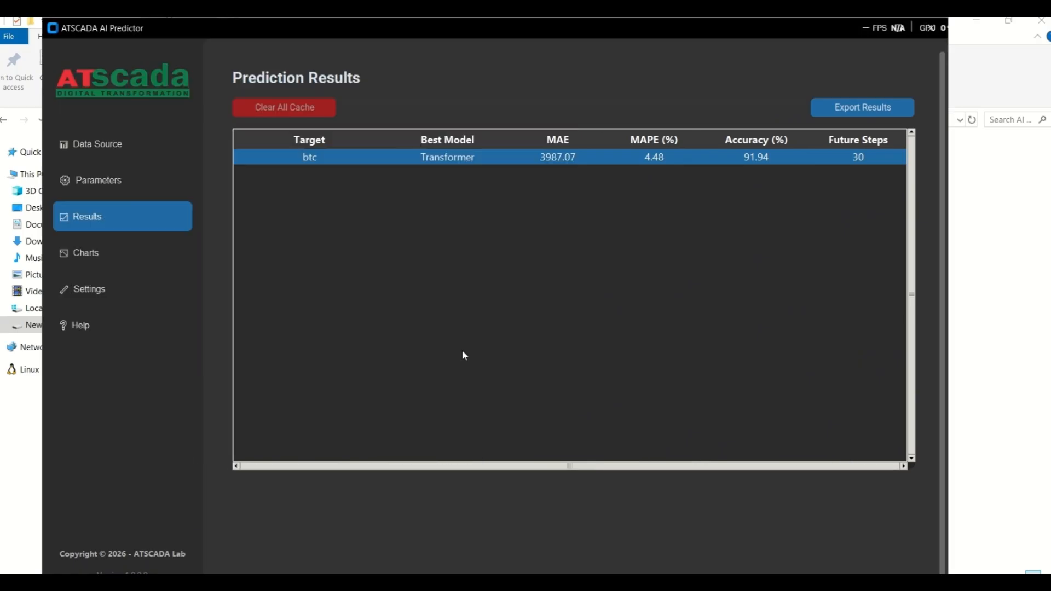
click(633, 374)
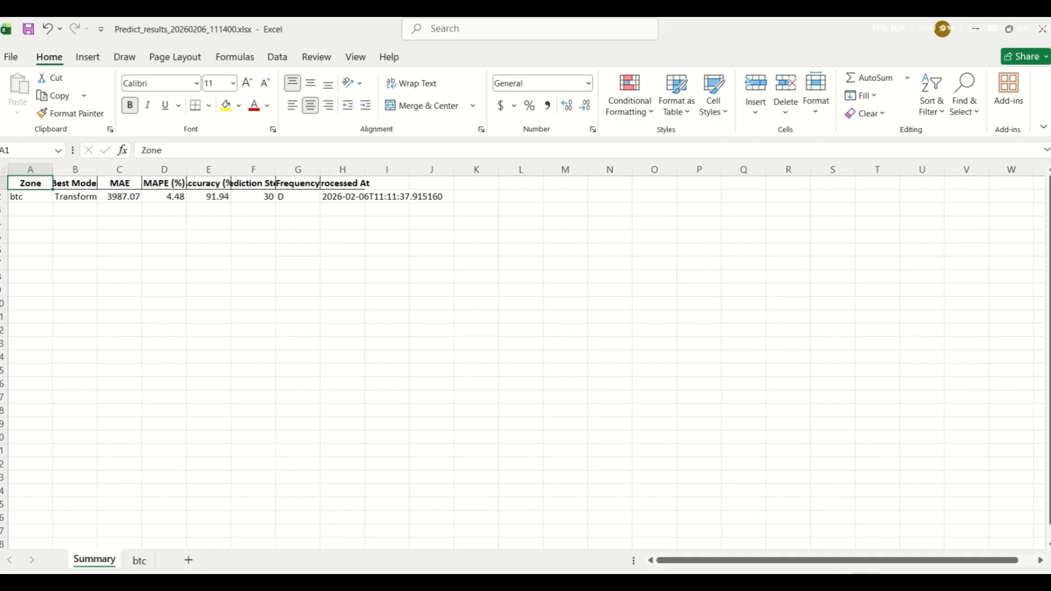
Step: On the btc sheet, fit the Timestamp column to its contents and look over the Timestamp and Actual rows
click(140, 560)
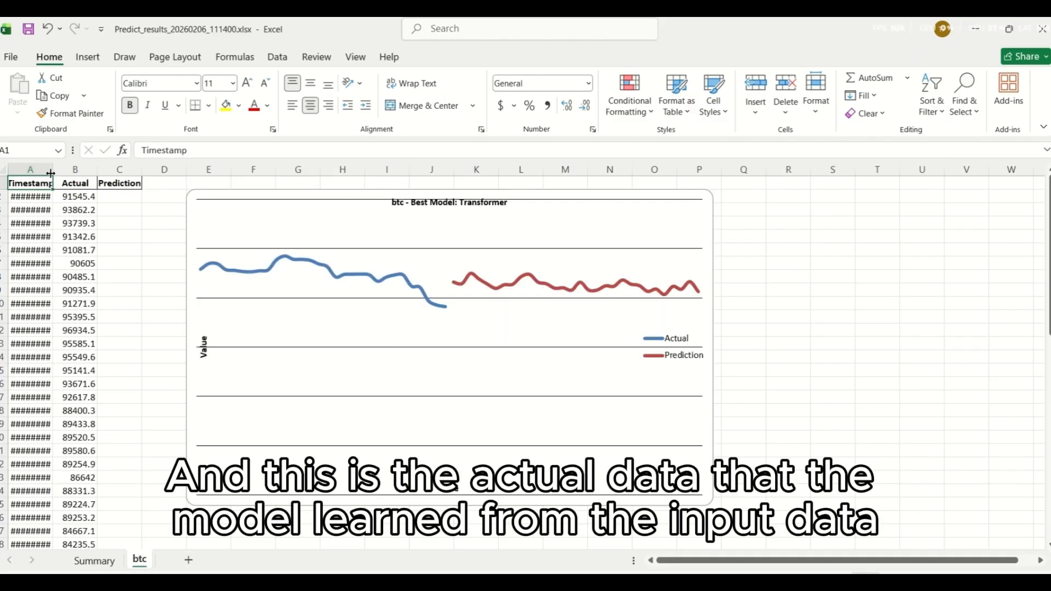
double_click(53, 170)
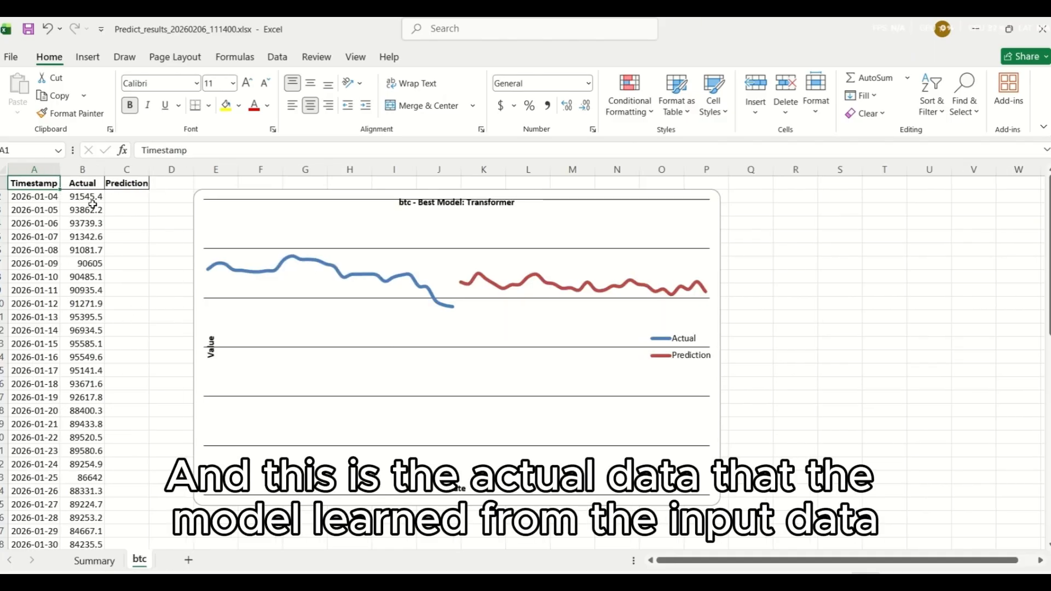
drag(46, 202, 101, 378)
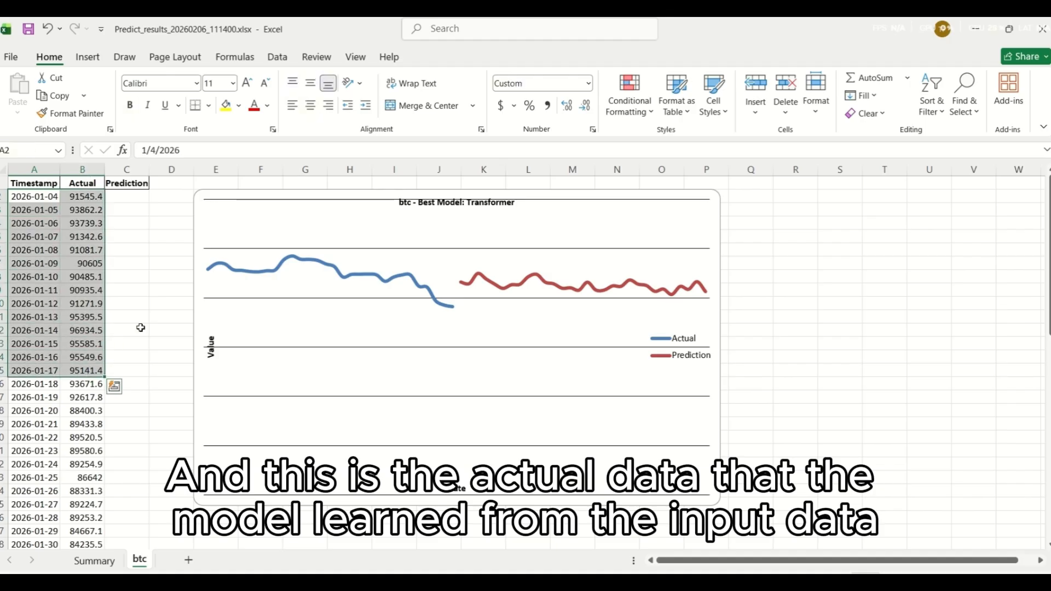
scroll(141, 353, down, 5)
scroll(141, 354, up, 5)
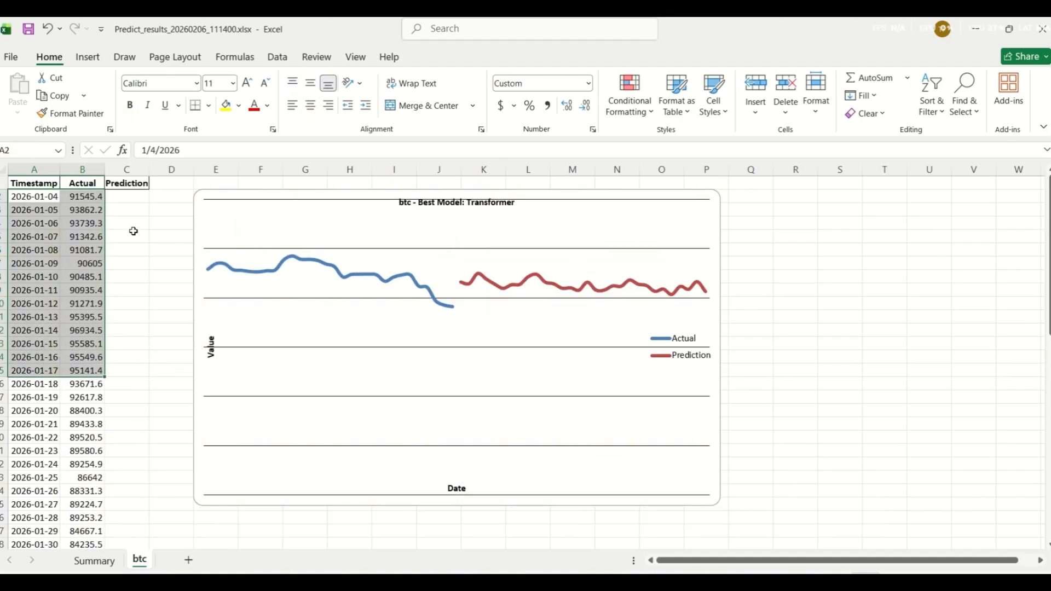
Step: Check the date range of the Actual data, from the 2026-01-04 row to the 2026-02-02 row
click(133, 229)
drag(31, 197, 34, 239)
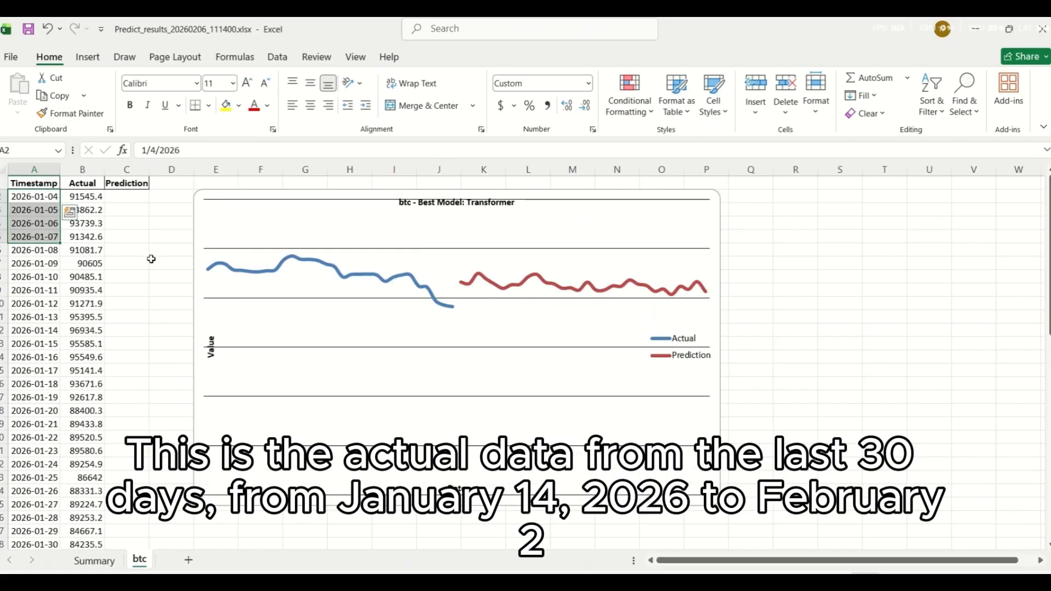
click(53, 201)
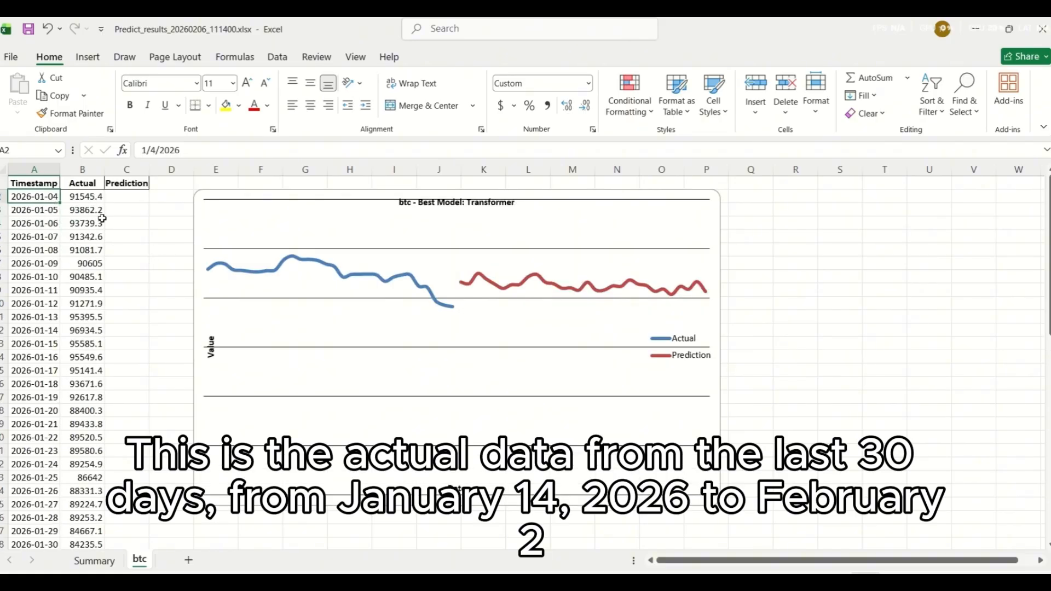
scroll(175, 246, down, 3)
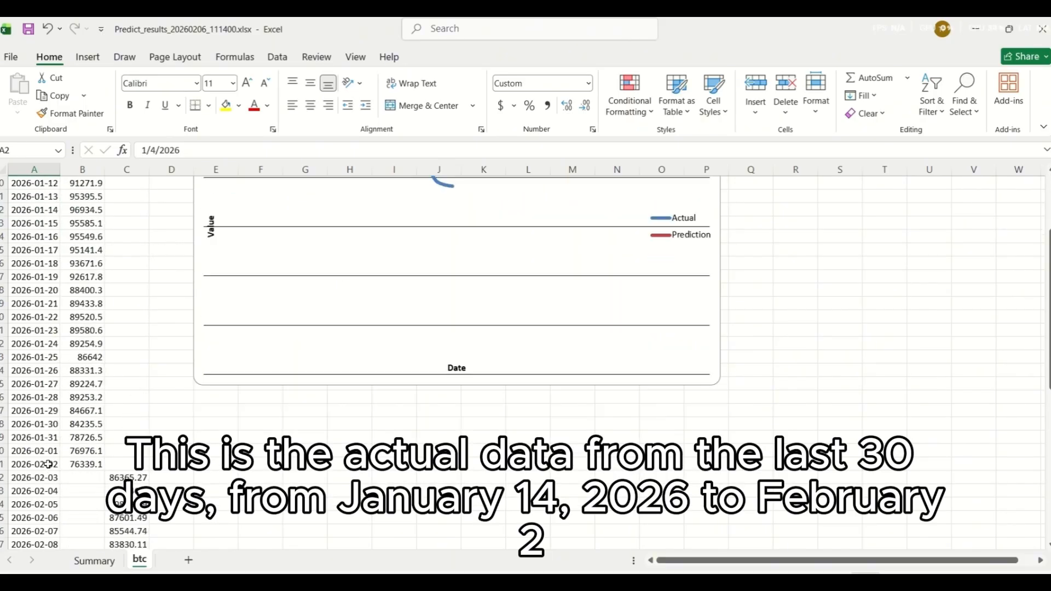
click(48, 463)
Step: Review the Prediction values from 2026-02-03 to 2026-03-04 and return to the chart beside the first rows
scroll(239, 436, down, 2)
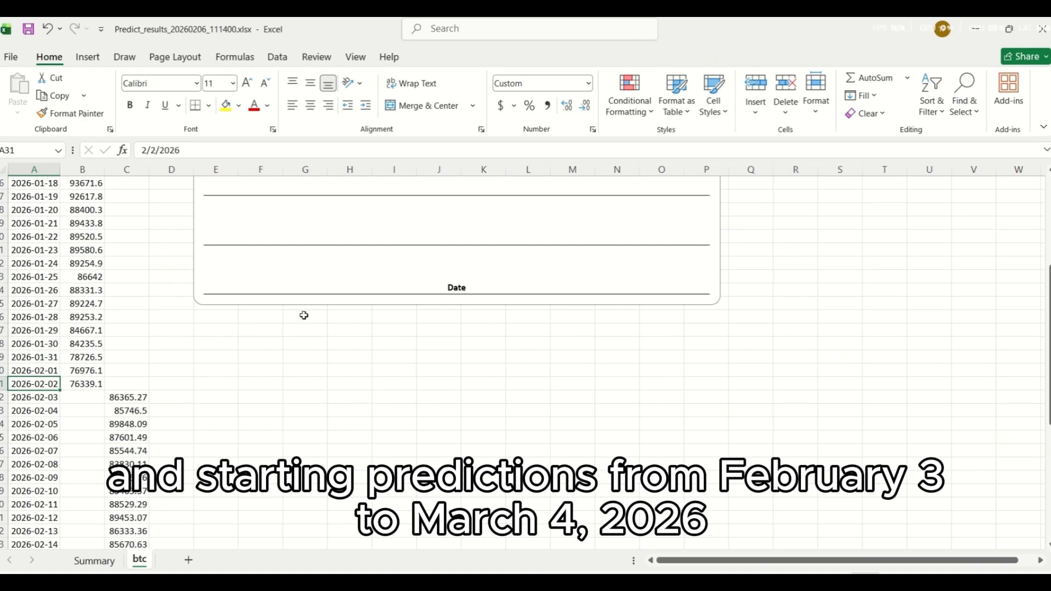
scroll(297, 357, down, 2)
scroll(297, 356, down, 1)
click(122, 274)
scroll(195, 293, down, 6)
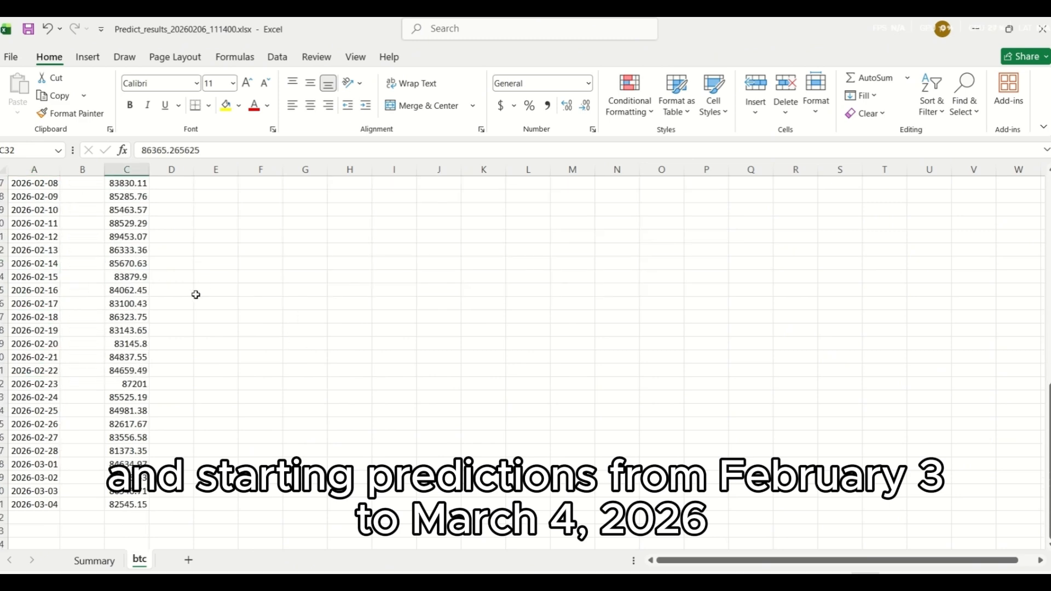
scroll(179, 321, up, 7)
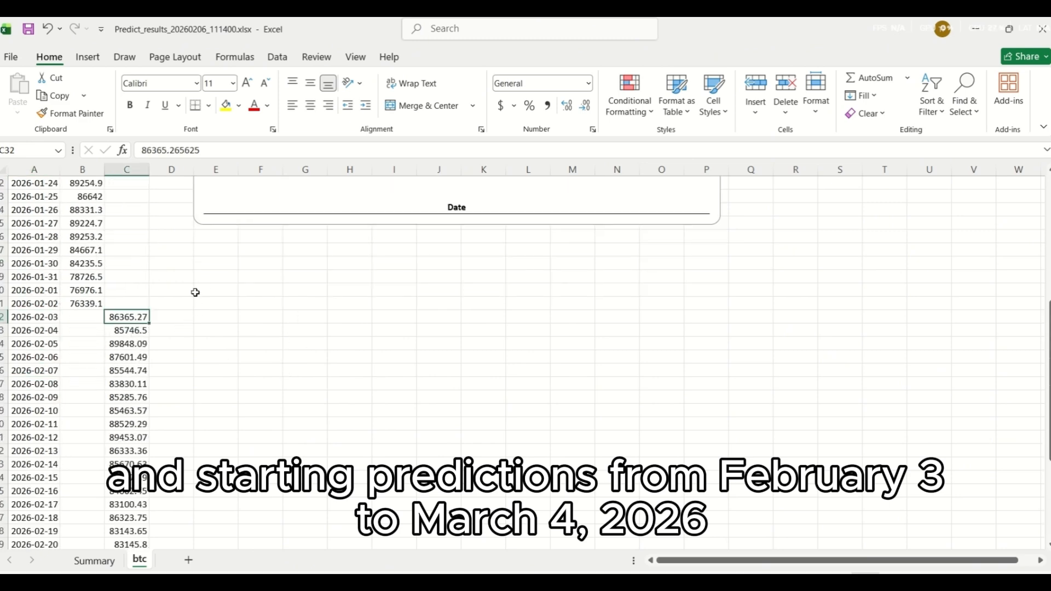
scroll(172, 292, down, 1)
scroll(203, 290, down, 4)
scroll(181, 299, up, 4)
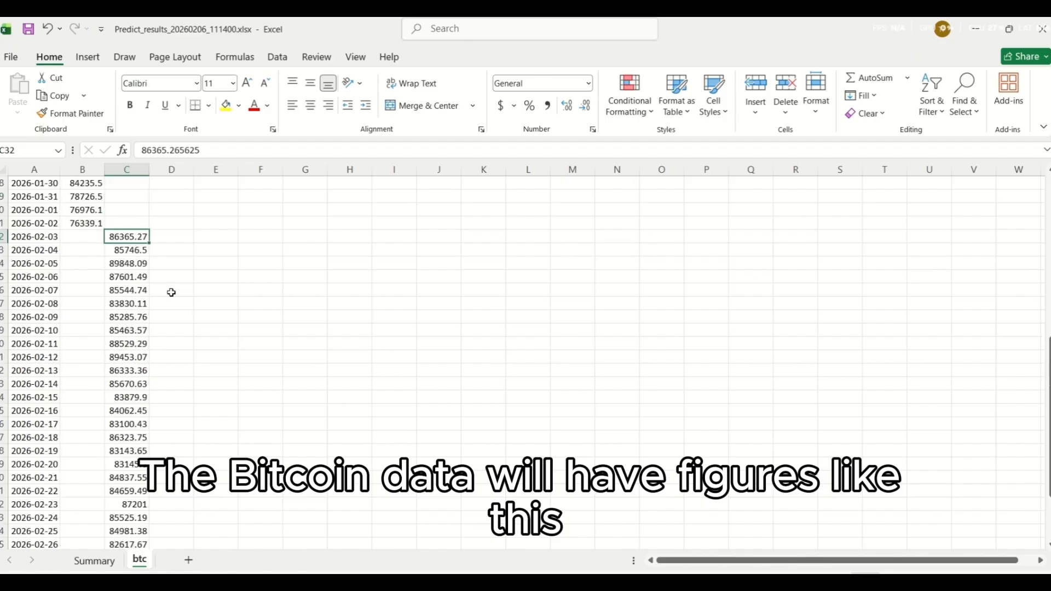
scroll(232, 321, down, 4)
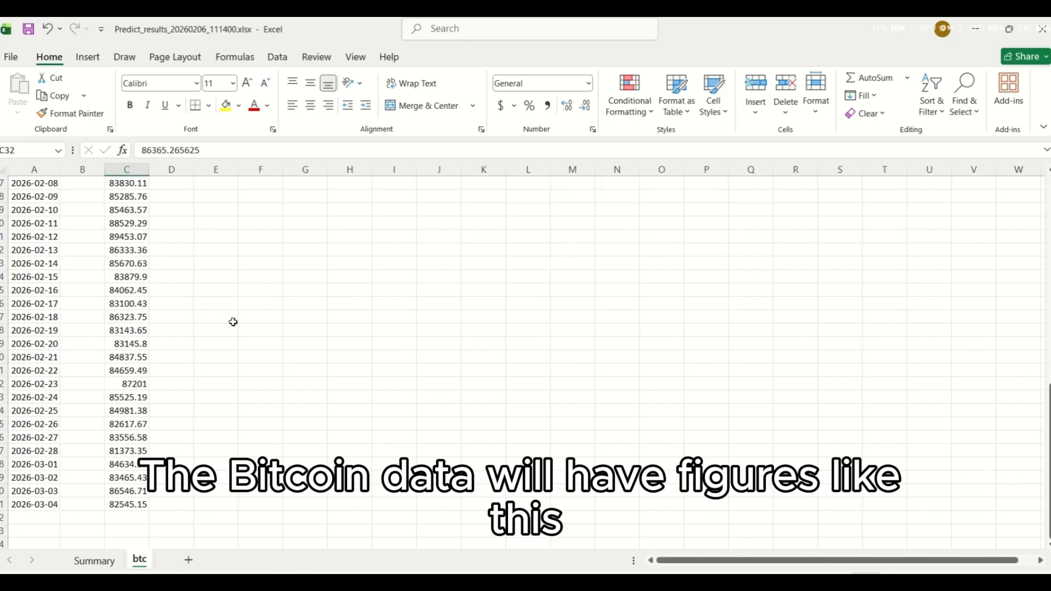
scroll(207, 337, up, 4)
scroll(208, 337, up, 8)
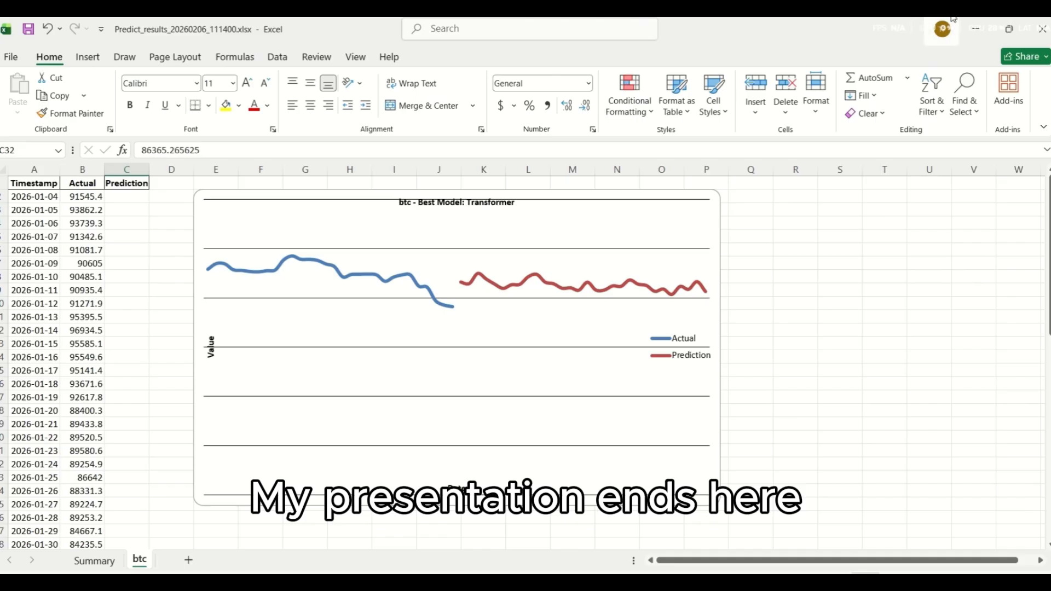
Step: Close the exported results workbook without saving the changes
click(1044, 30)
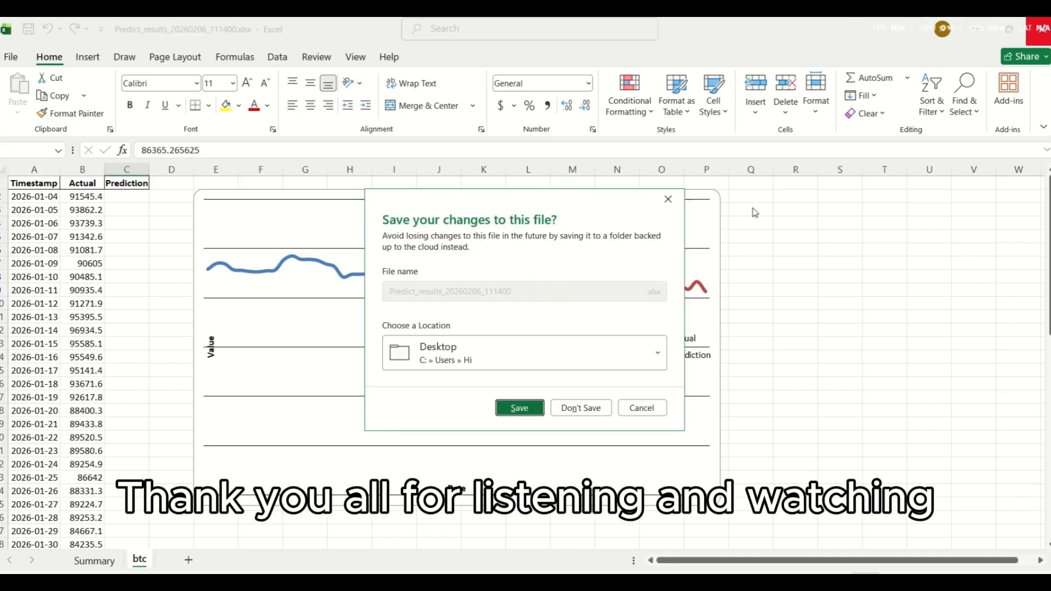
click(593, 405)
mouse_move(430, 21)
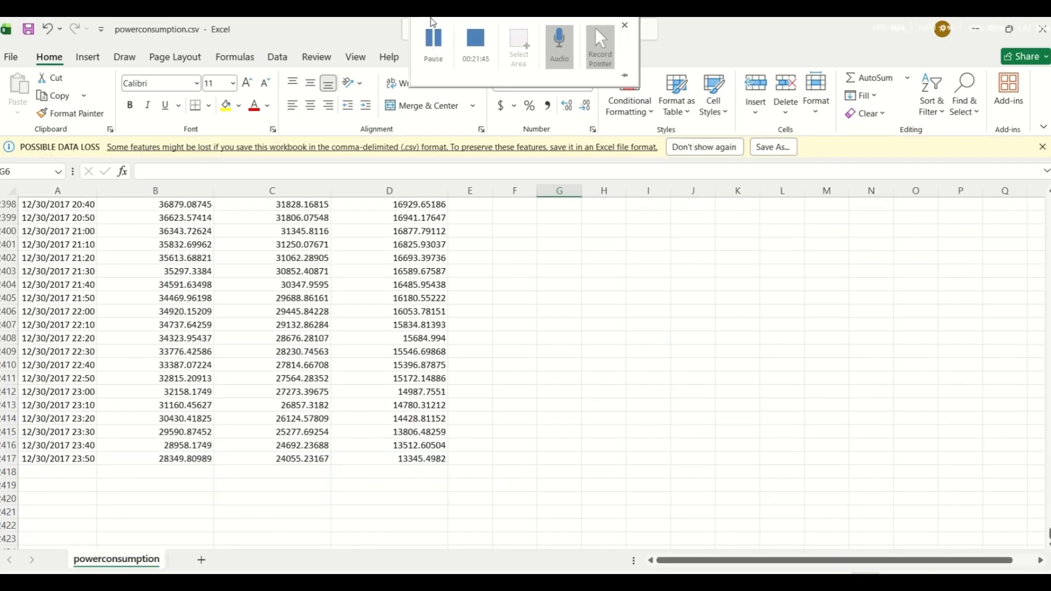
click(485, 58)
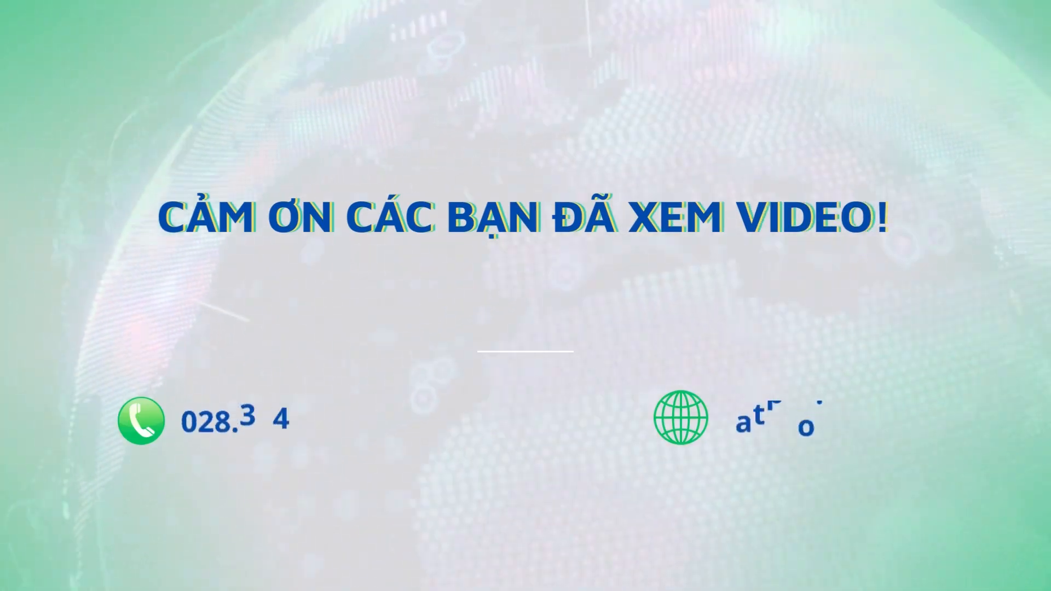